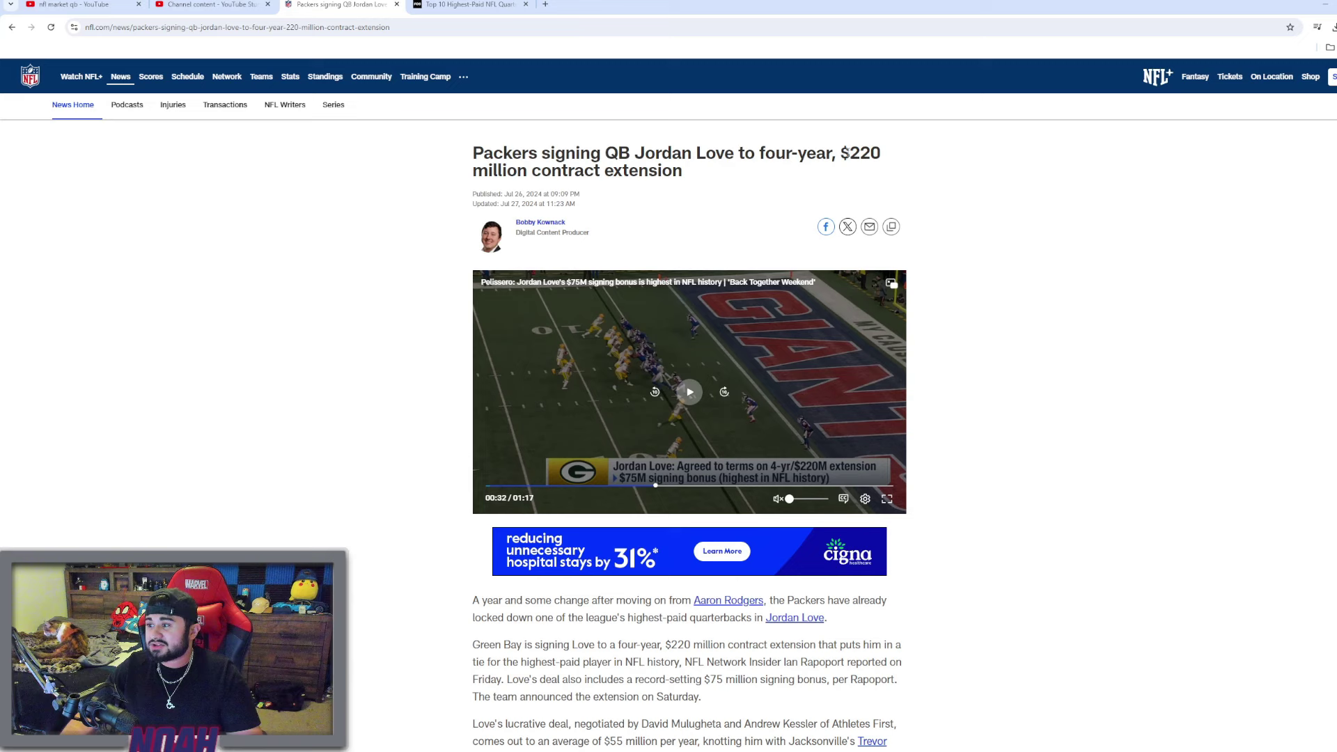
scroll(929, 173, "down", 2)
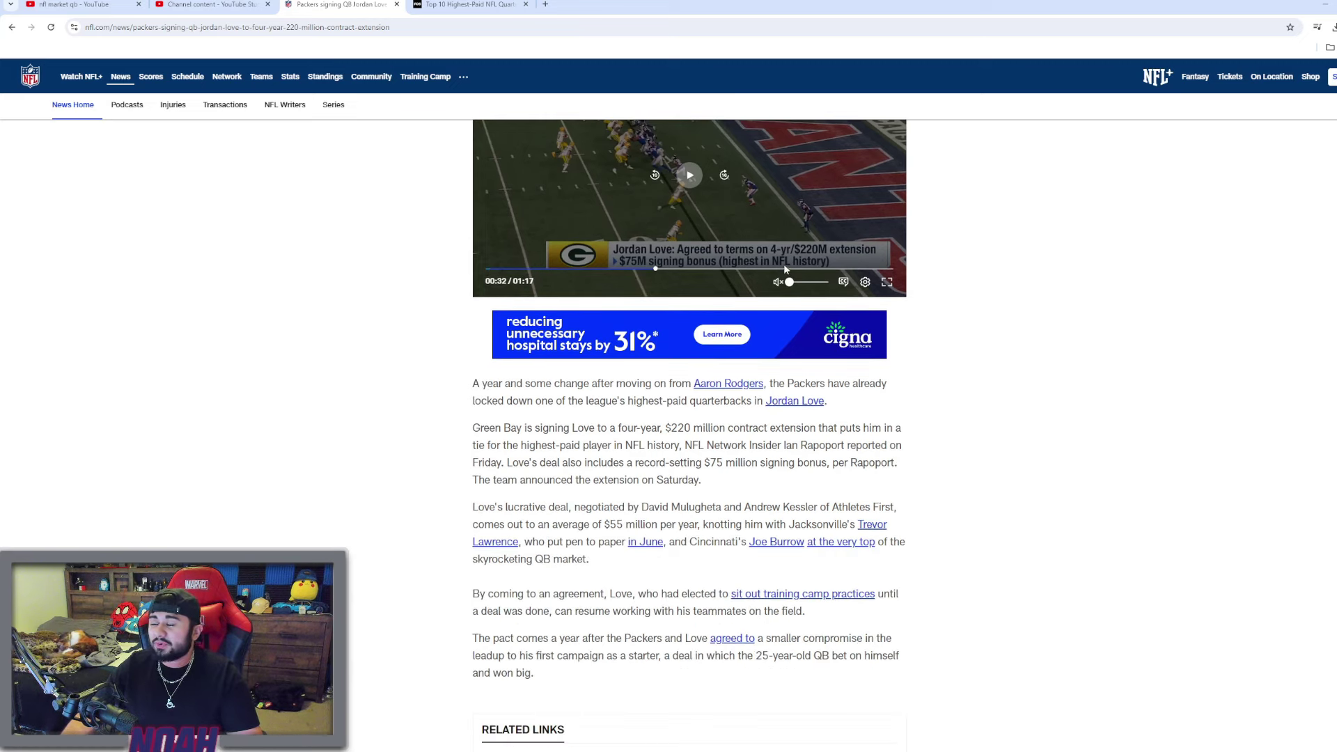
scroll(1036, 291, "up", 2)
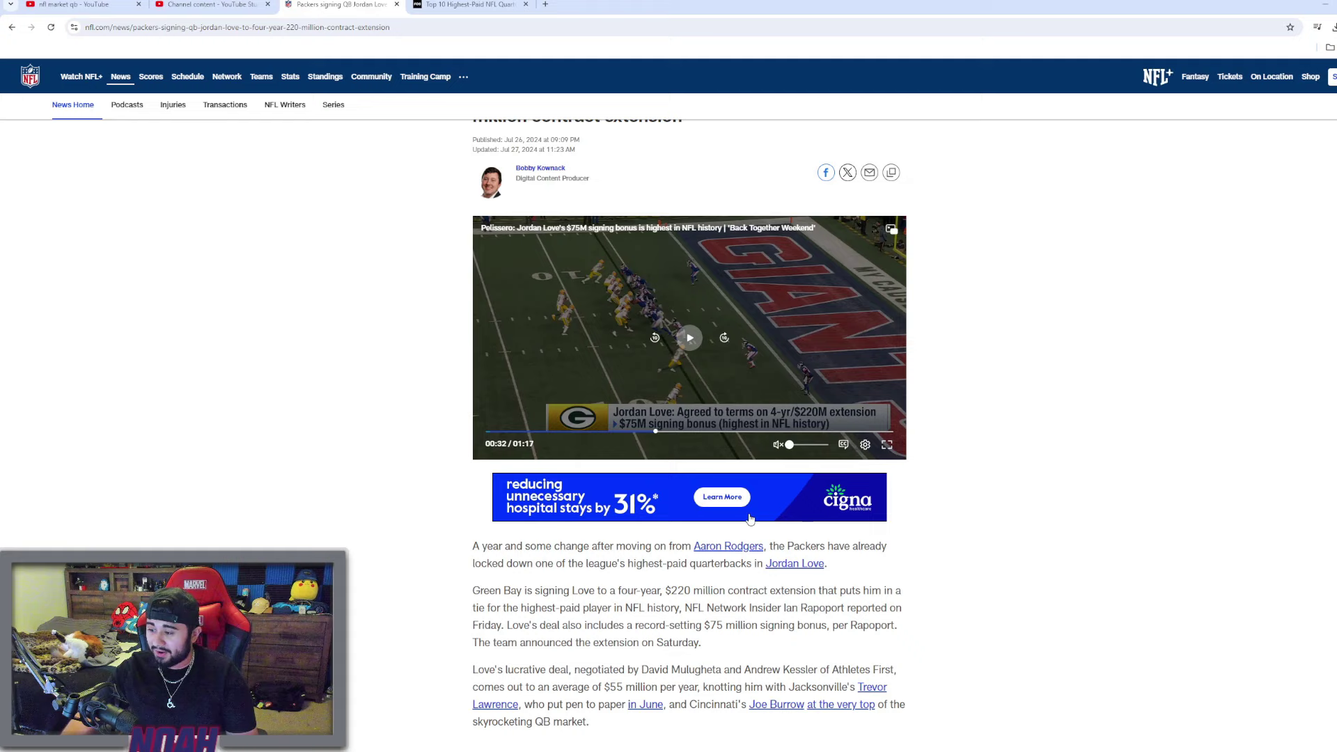
scroll(763, 513, "down", 2)
scroll(882, 489, "down", 2)
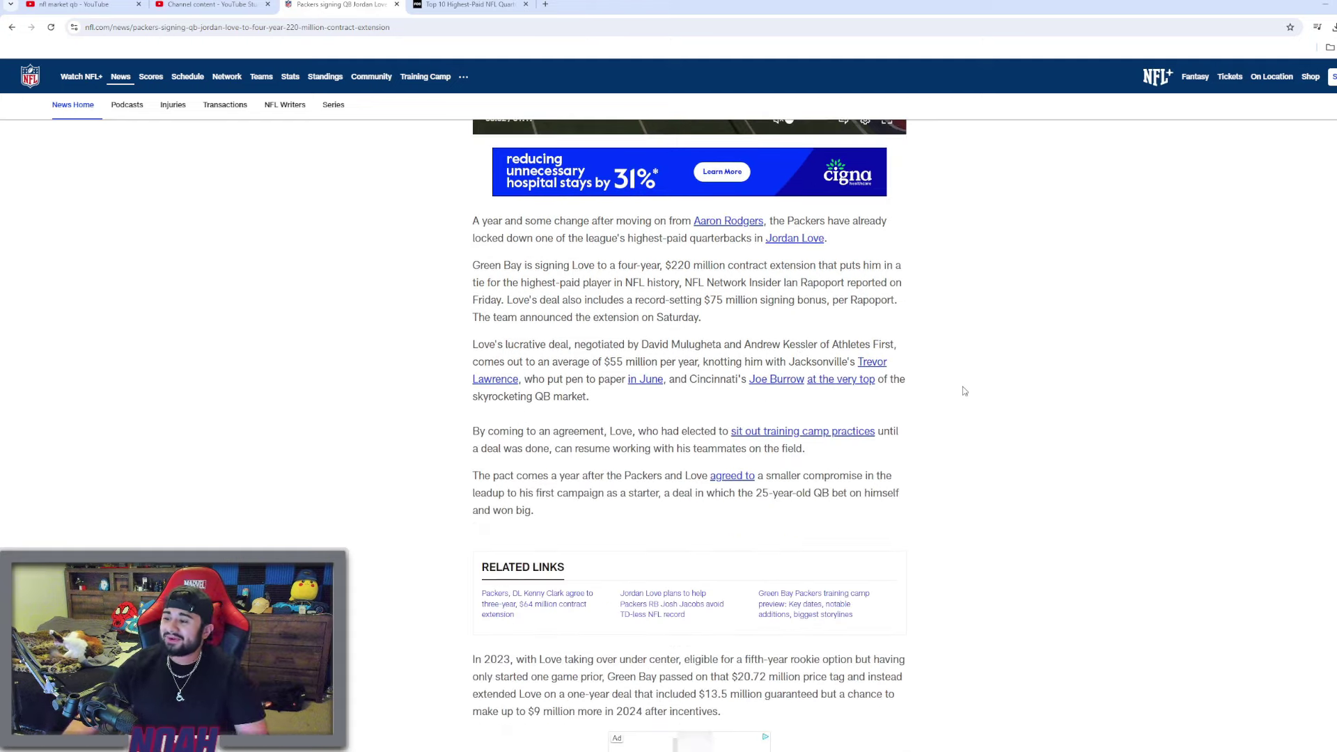
scroll(963, 390, "down", 1)
scroll(961, 390, "up", 2)
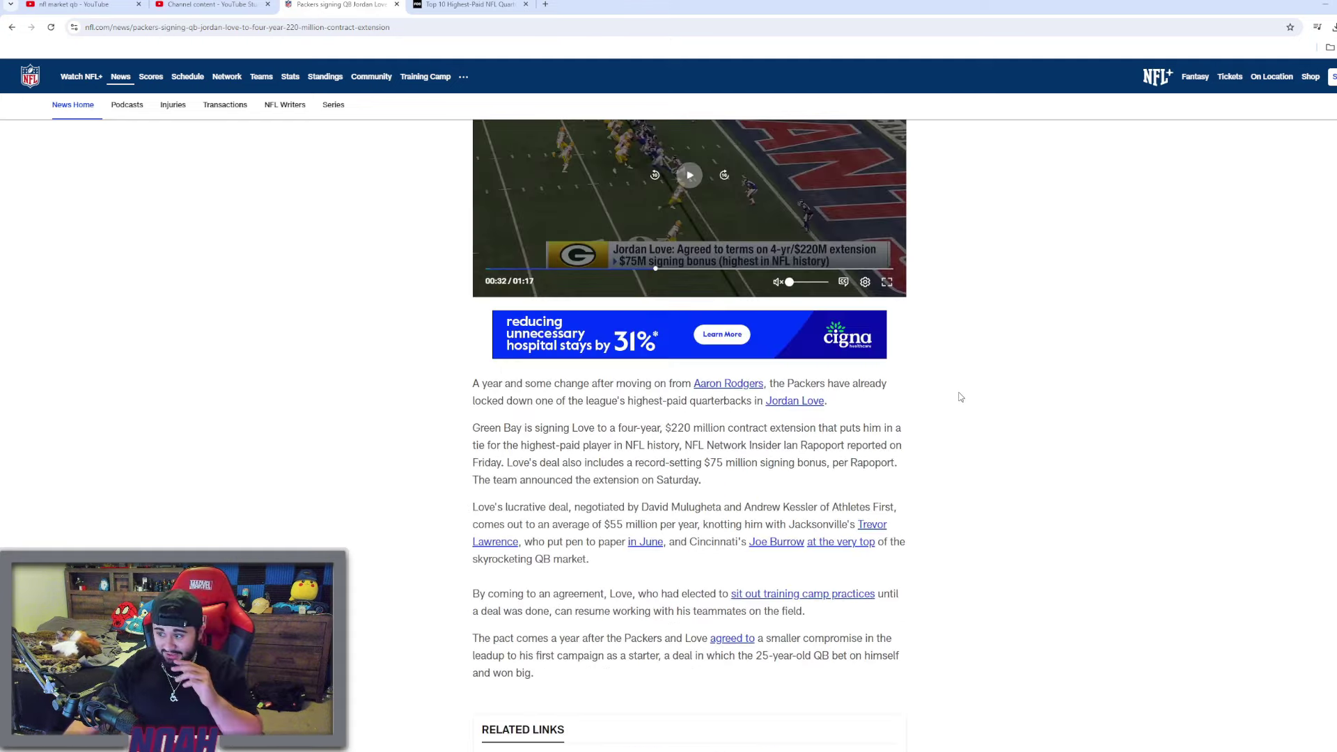
scroll(967, 408, "down", 4)
scroll(982, 418, "down", 2)
scroll(1024, 438, "down", 4)
scroll(1060, 462, "up", 10)
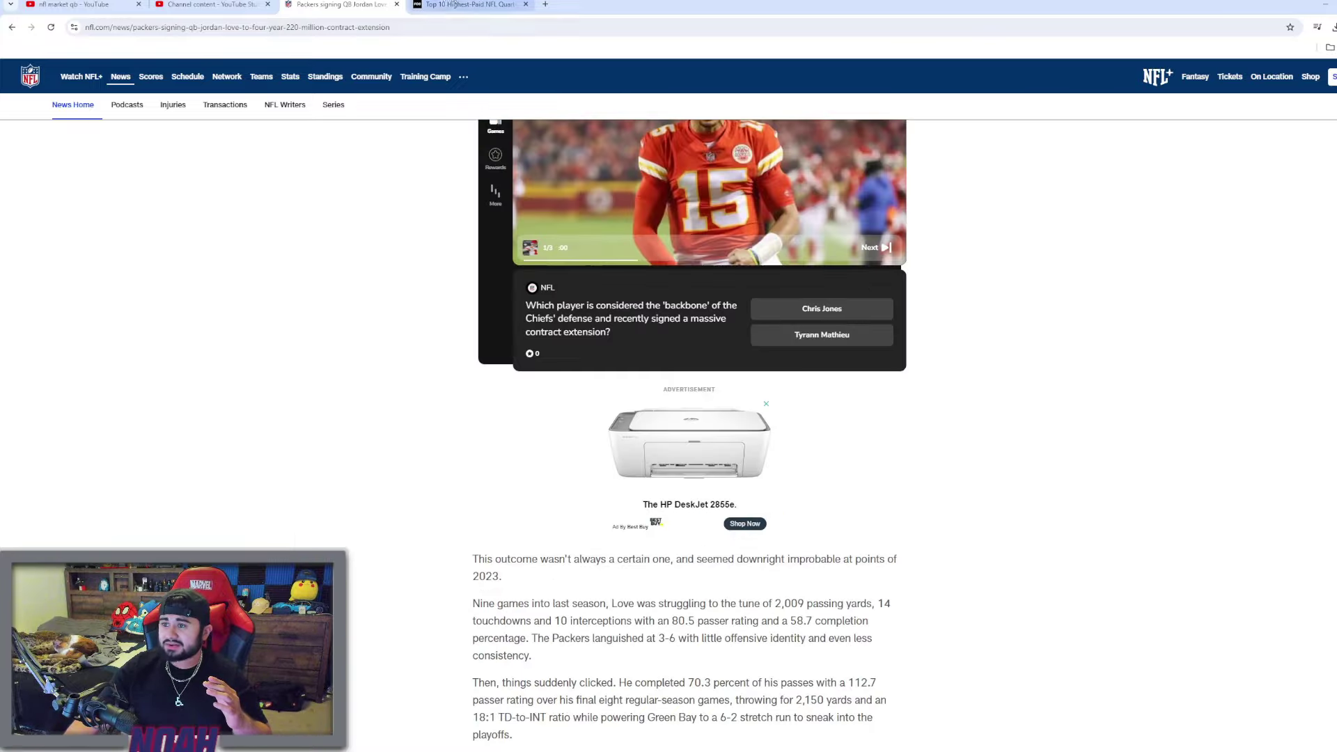
- On the QB salary article, highlight Jordan Love, Trevor Lawrence and Joe Burrow in the first bullet
left_click(454, 4)
scroll(523, 175, "down", 1)
scroll(523, 176, "down", 1)
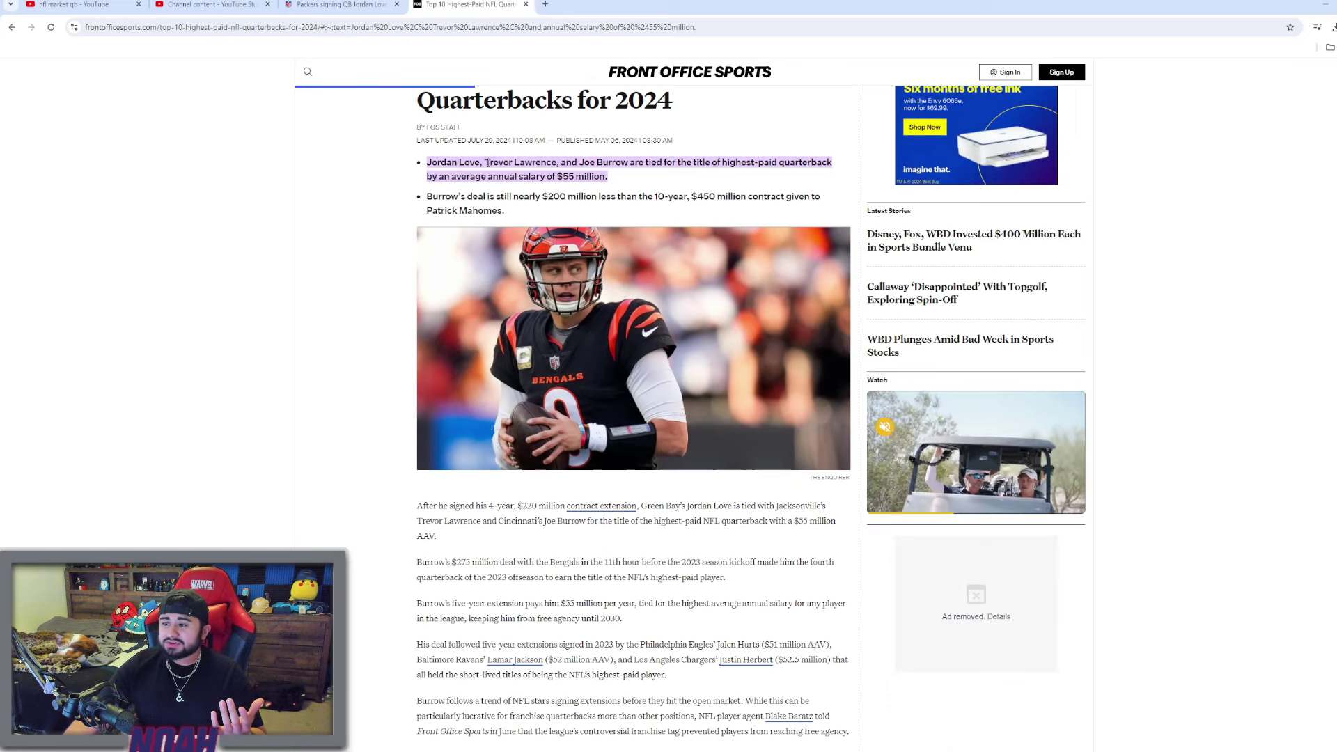
left_click_drag(483, 162, 559, 162)
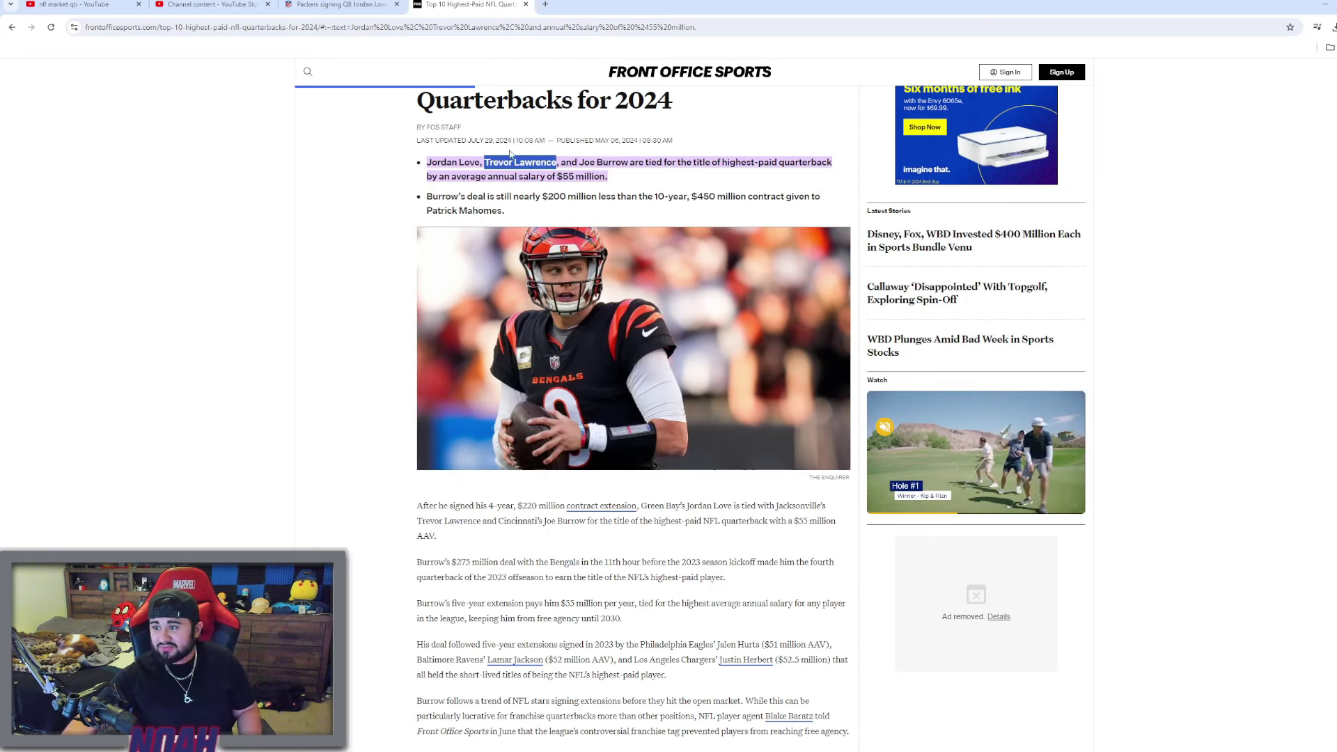
left_click_drag(578, 161, 609, 162)
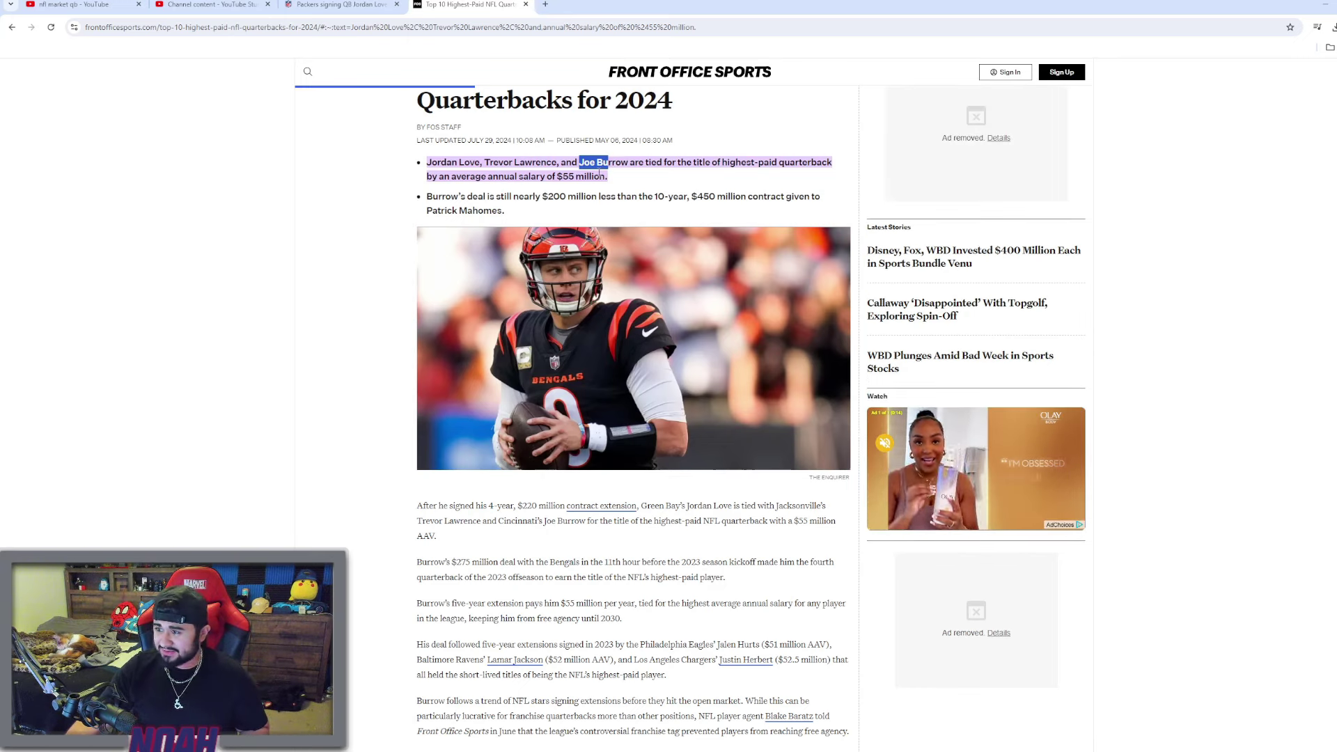
left_click_drag(427, 162, 483, 163)
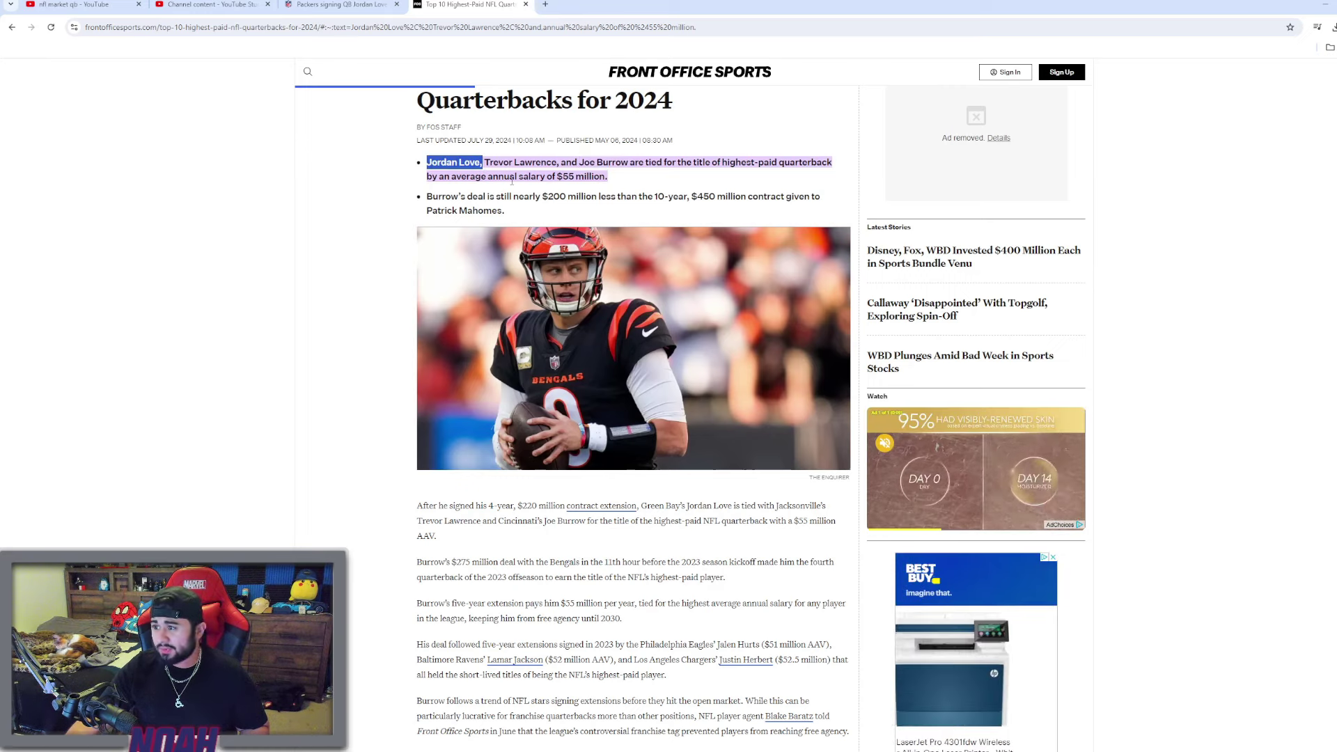
scroll(511, 181, "down", 2)
scroll(560, 165, "down", 1)
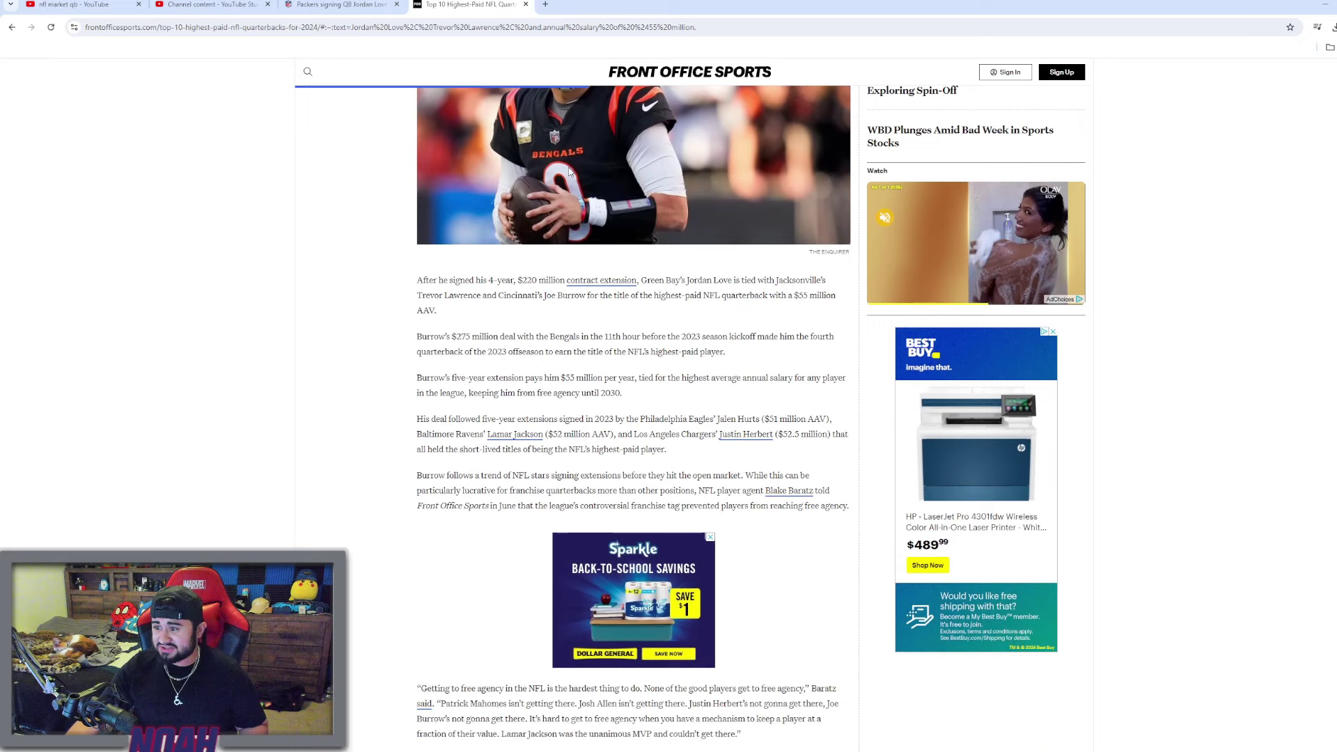
scroll(570, 170, "down", 1)
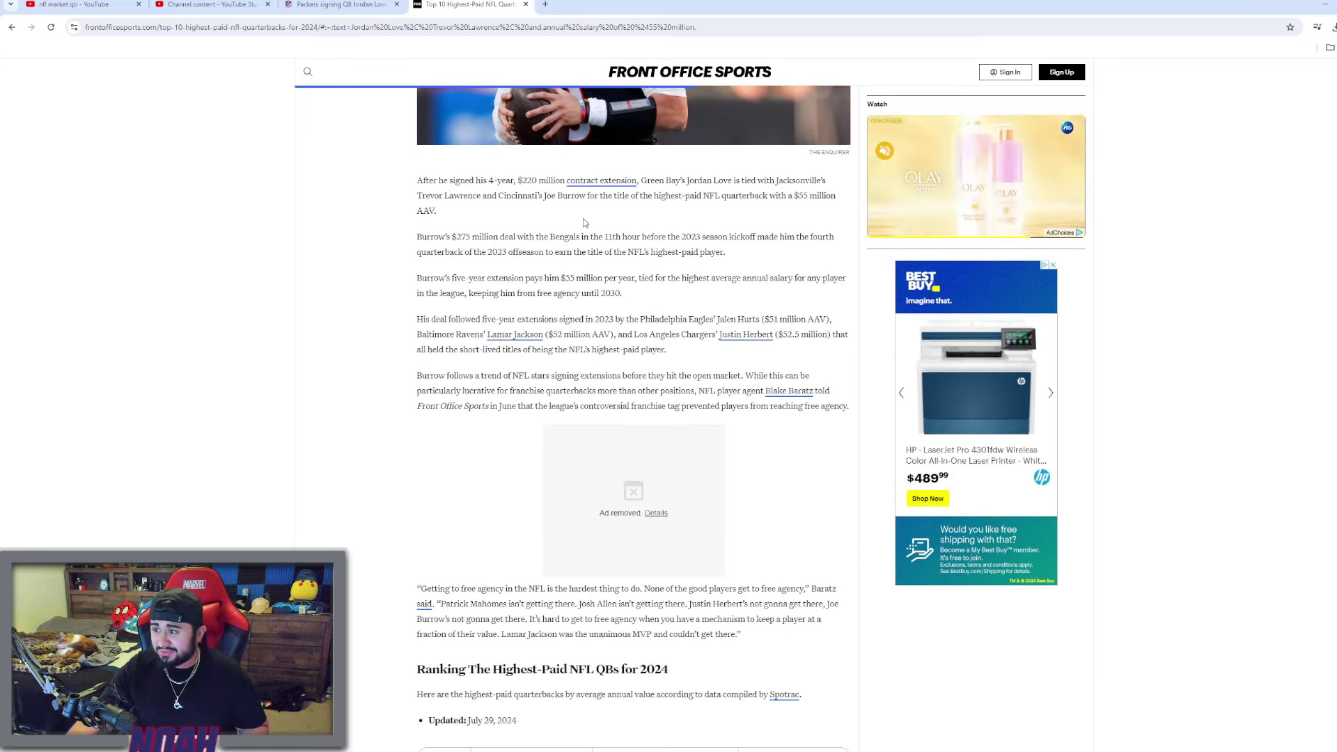
scroll(585, 219, "down", 2)
scroll(648, 189, "down", 1)
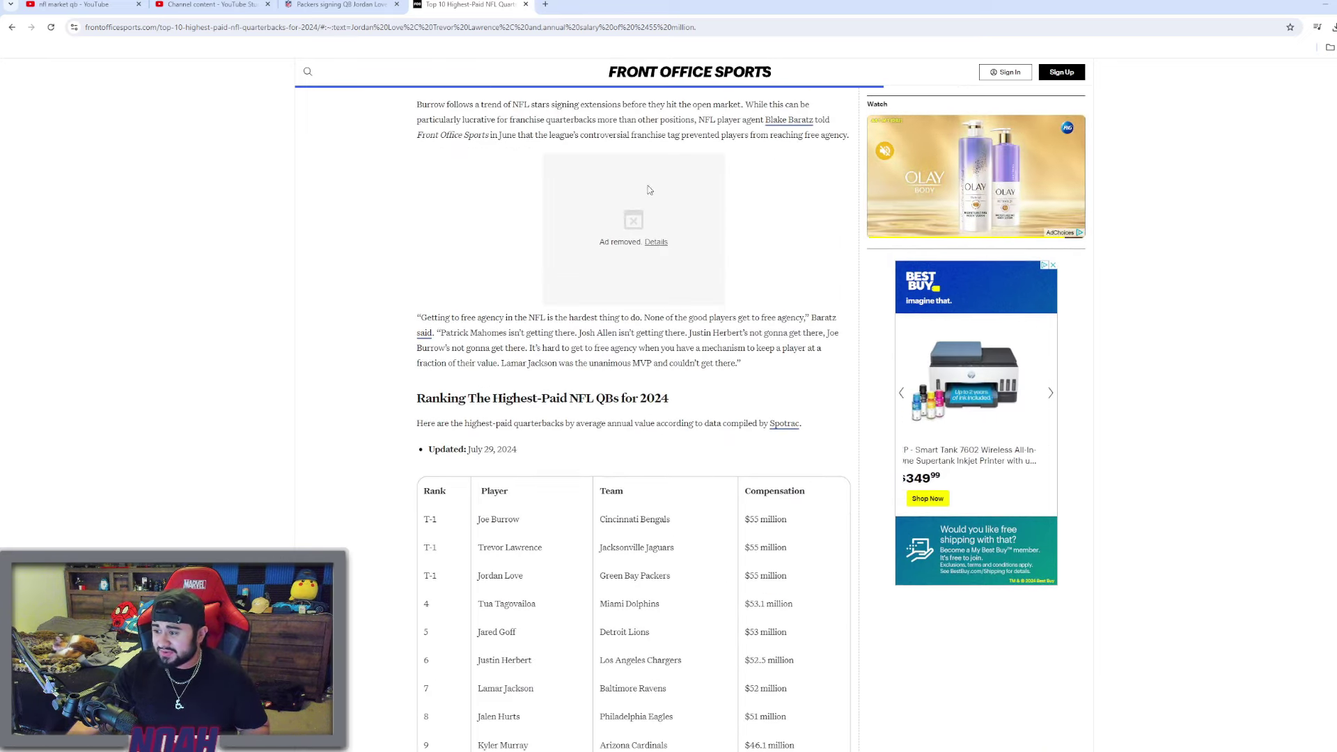
scroll(637, 209, "down", 1)
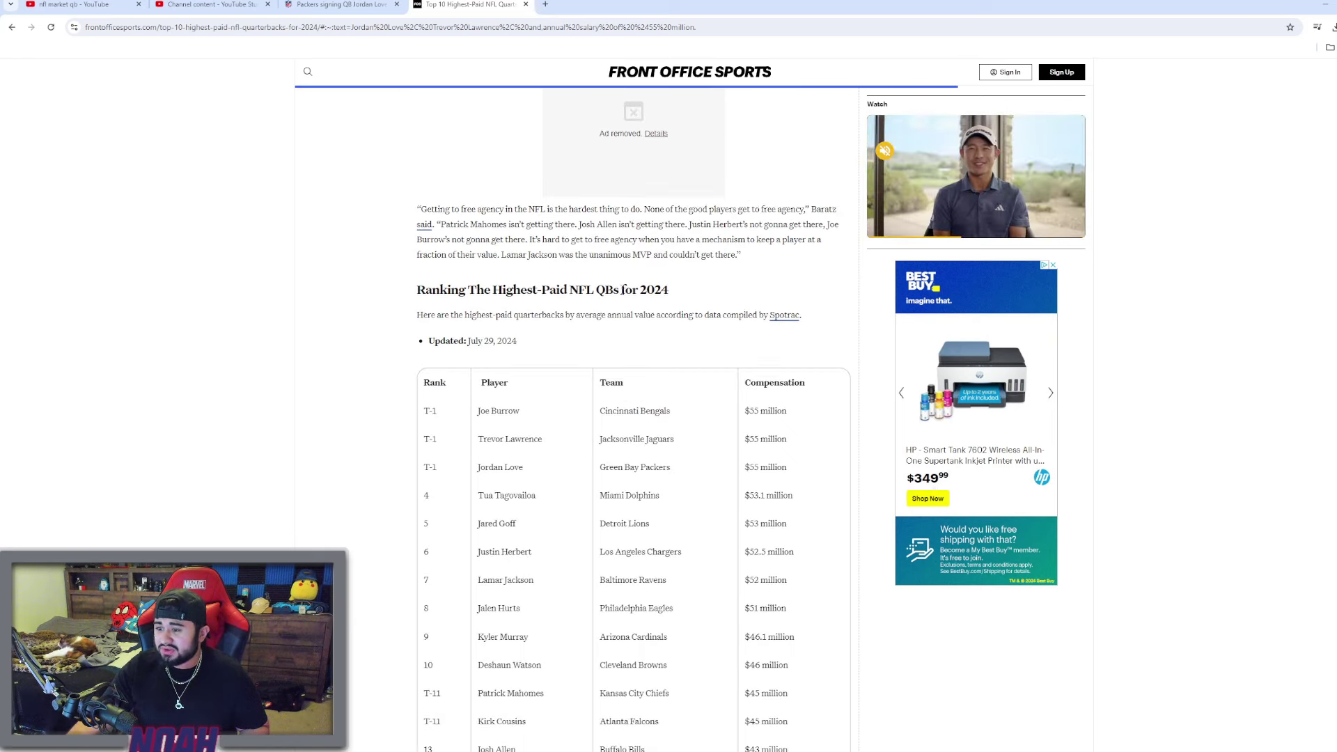
scroll(761, 352, "down", 1)
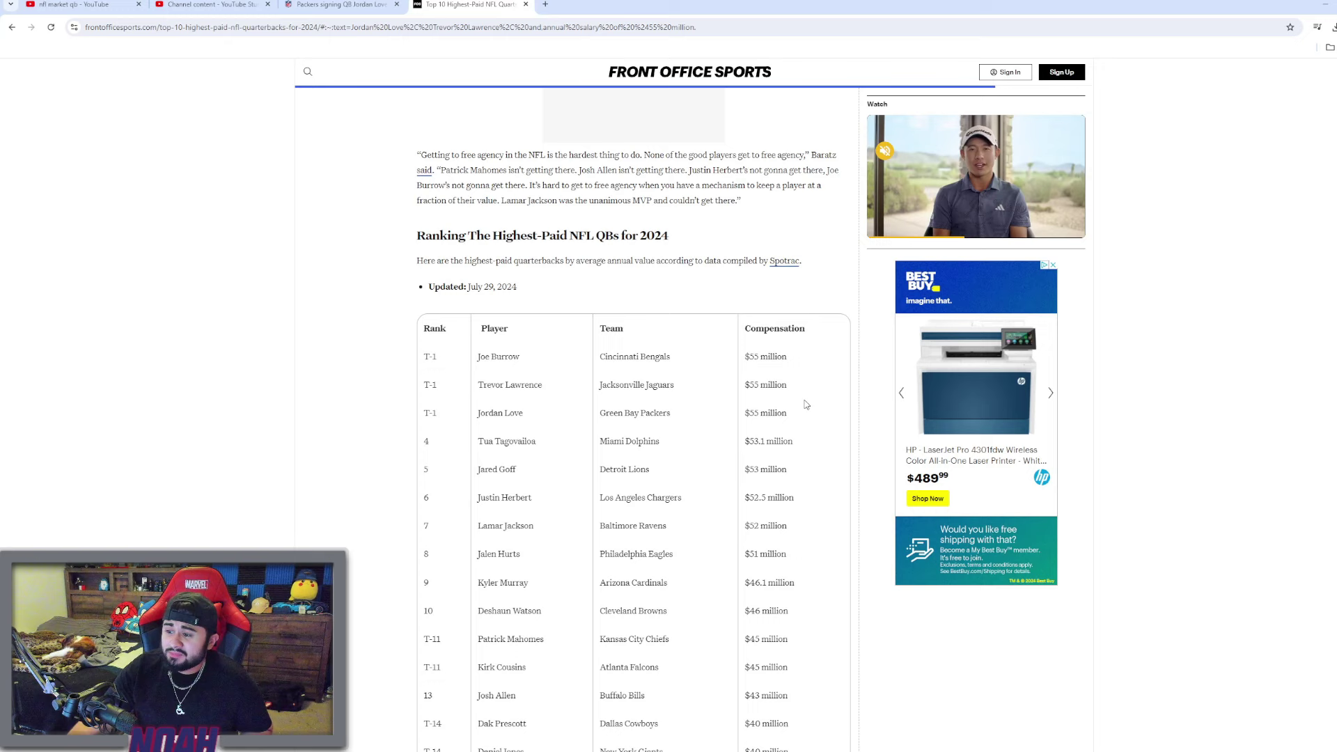
scroll(806, 404, "down", 2)
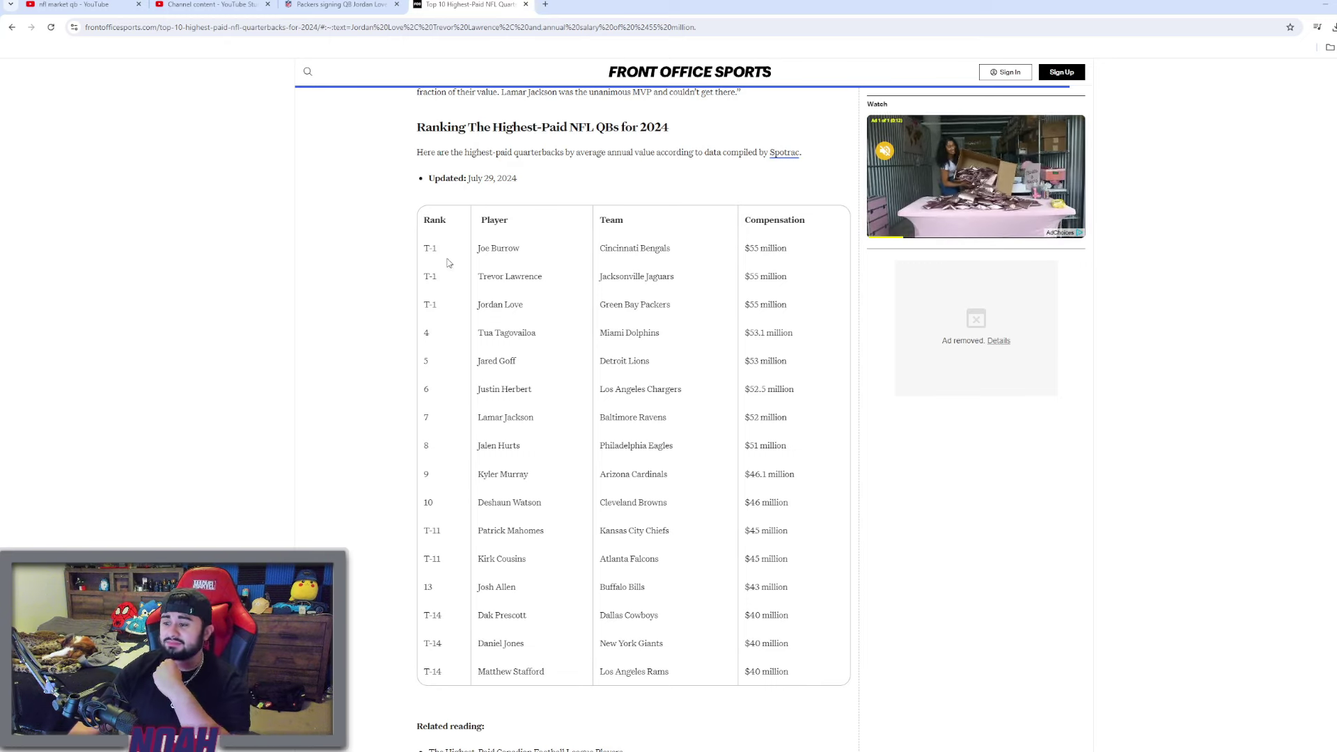
scroll(667, 388, "down", 1)
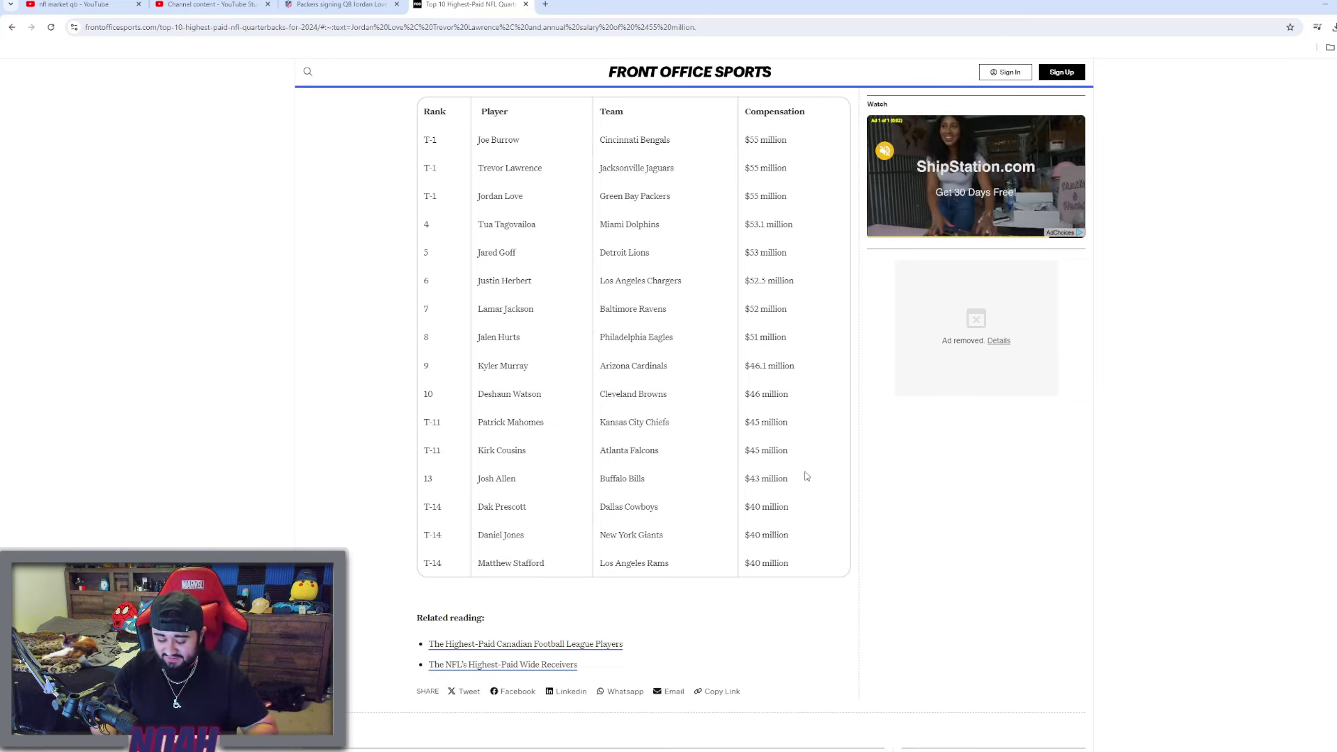
- Open a new browser tab for the Tom Brady contract search
key("ctrl+t")
type("tom brady c")
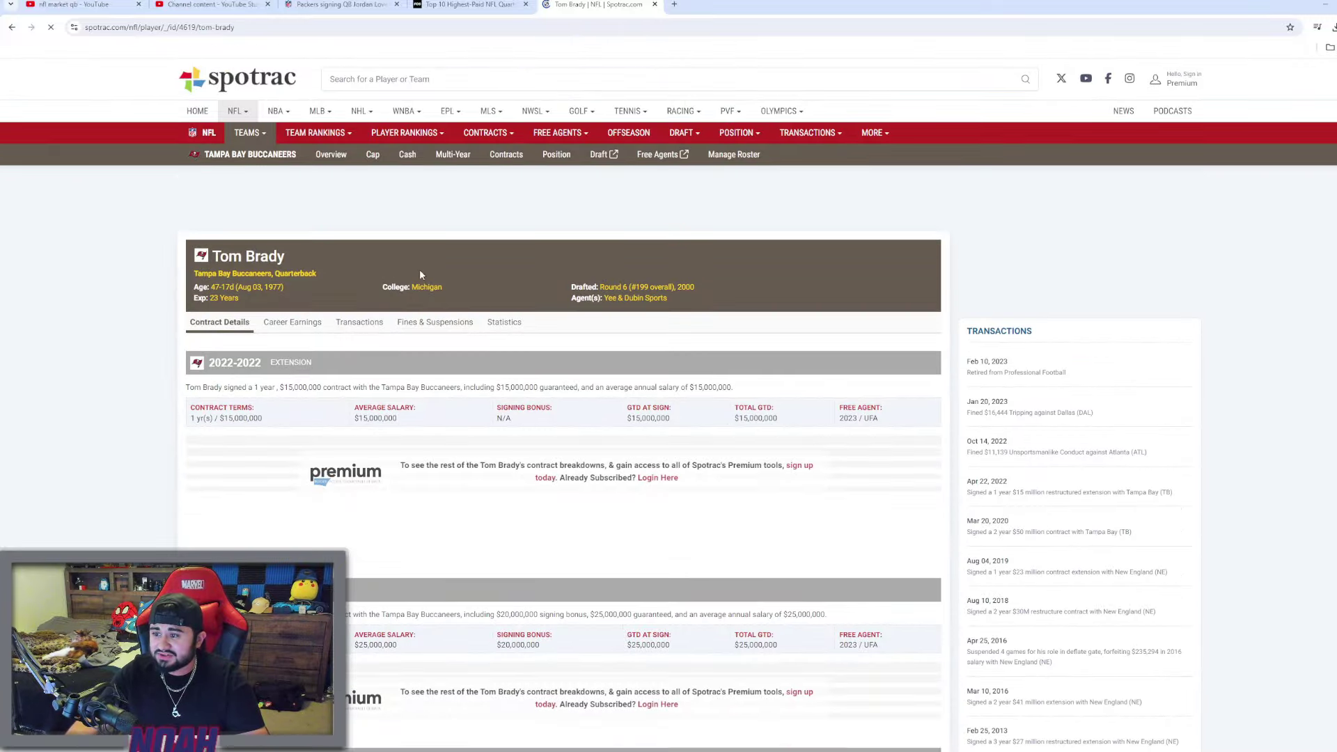
scroll(507, 295, "down", 1)
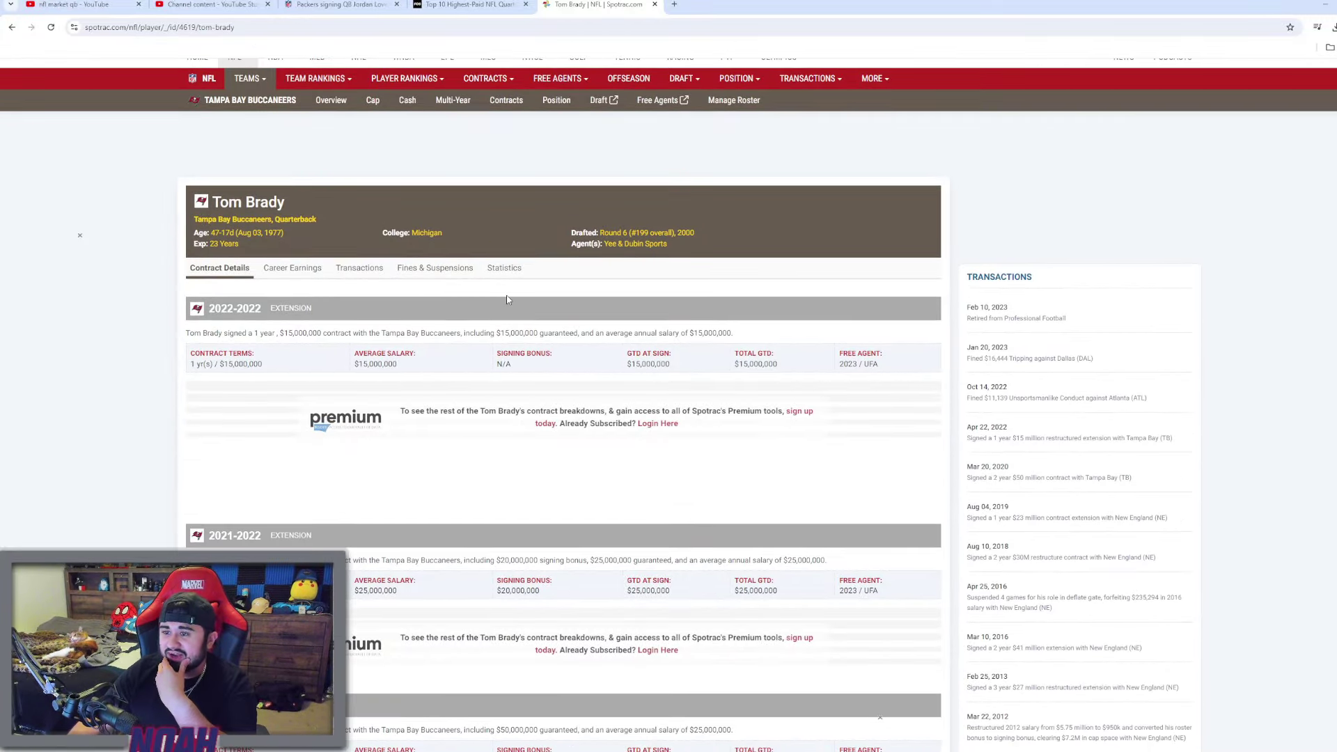
scroll(518, 341, "down", 1)
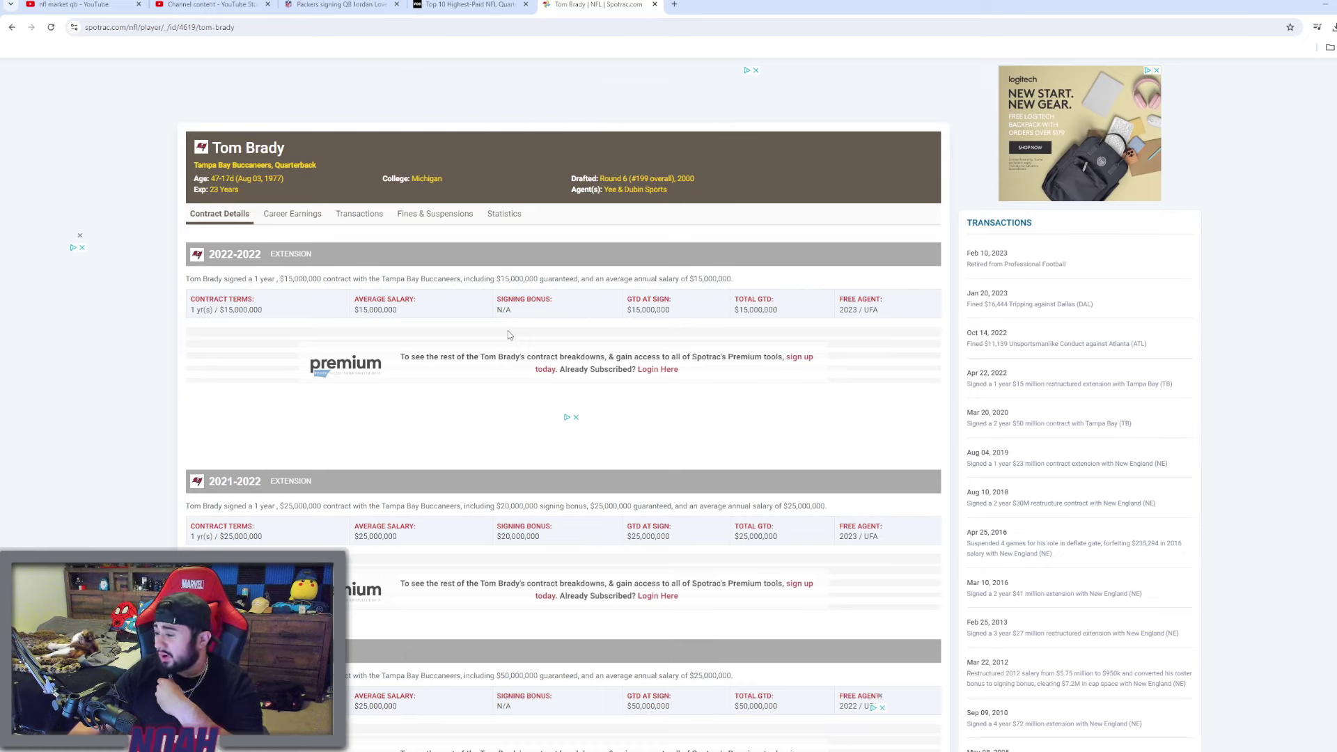
scroll(460, 313, "down", 1)
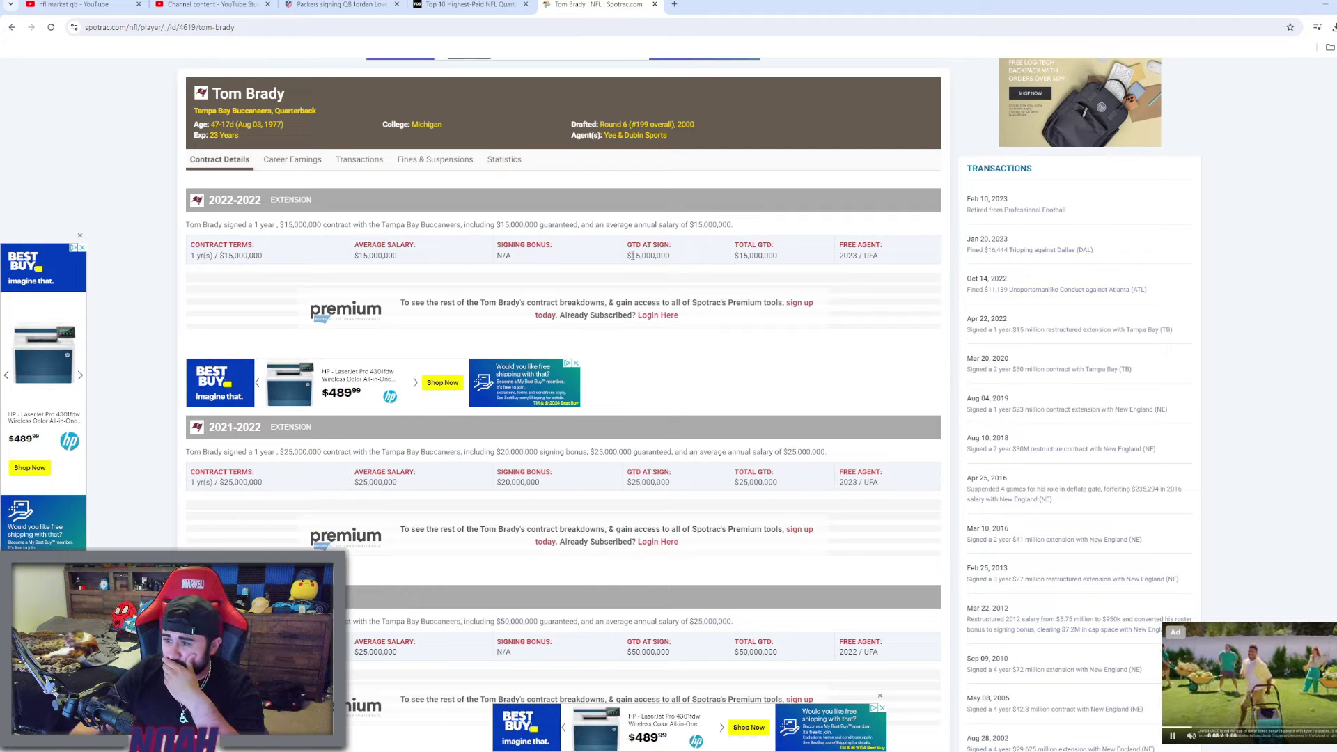
scroll(629, 255, "down", 2)
scroll(584, 251, "down", 4)
scroll(554, 247, "down", 4)
scroll(531, 242, "down", 4)
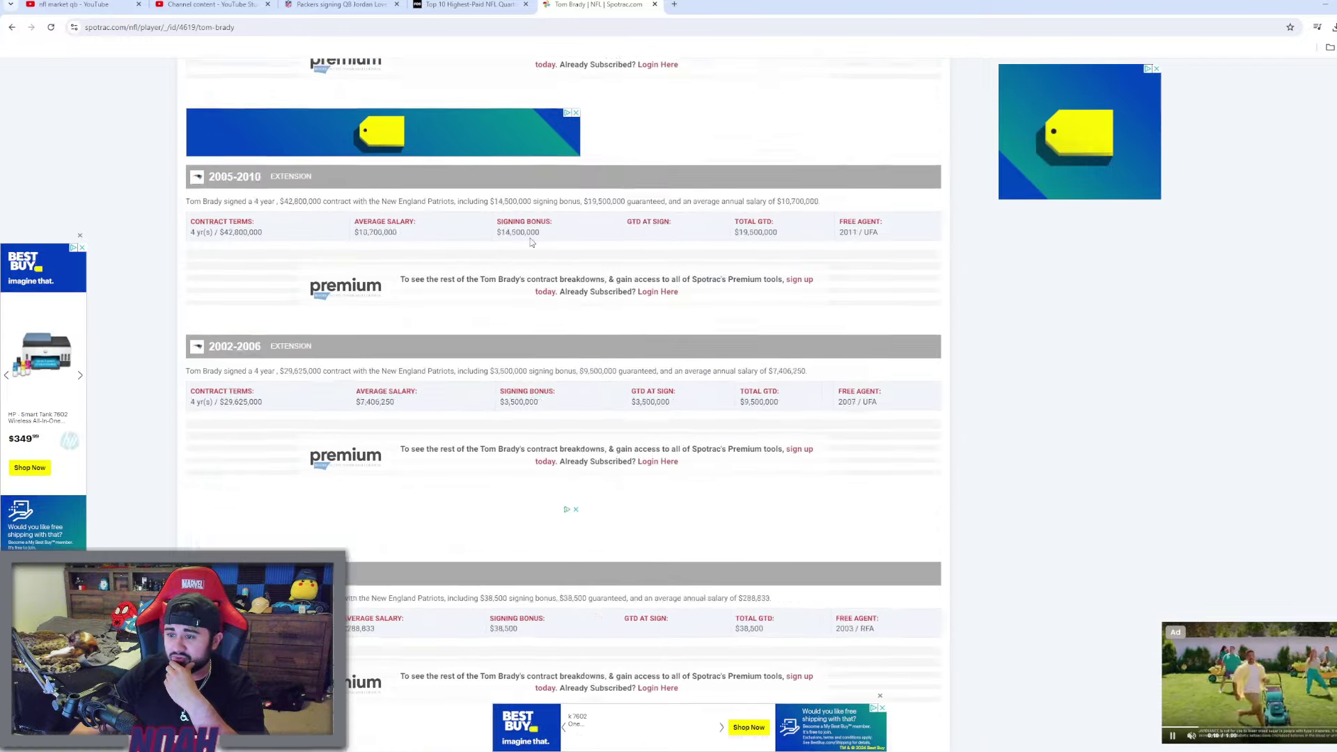
scroll(531, 243, "down", 5)
scroll(555, 255, "up", 4)
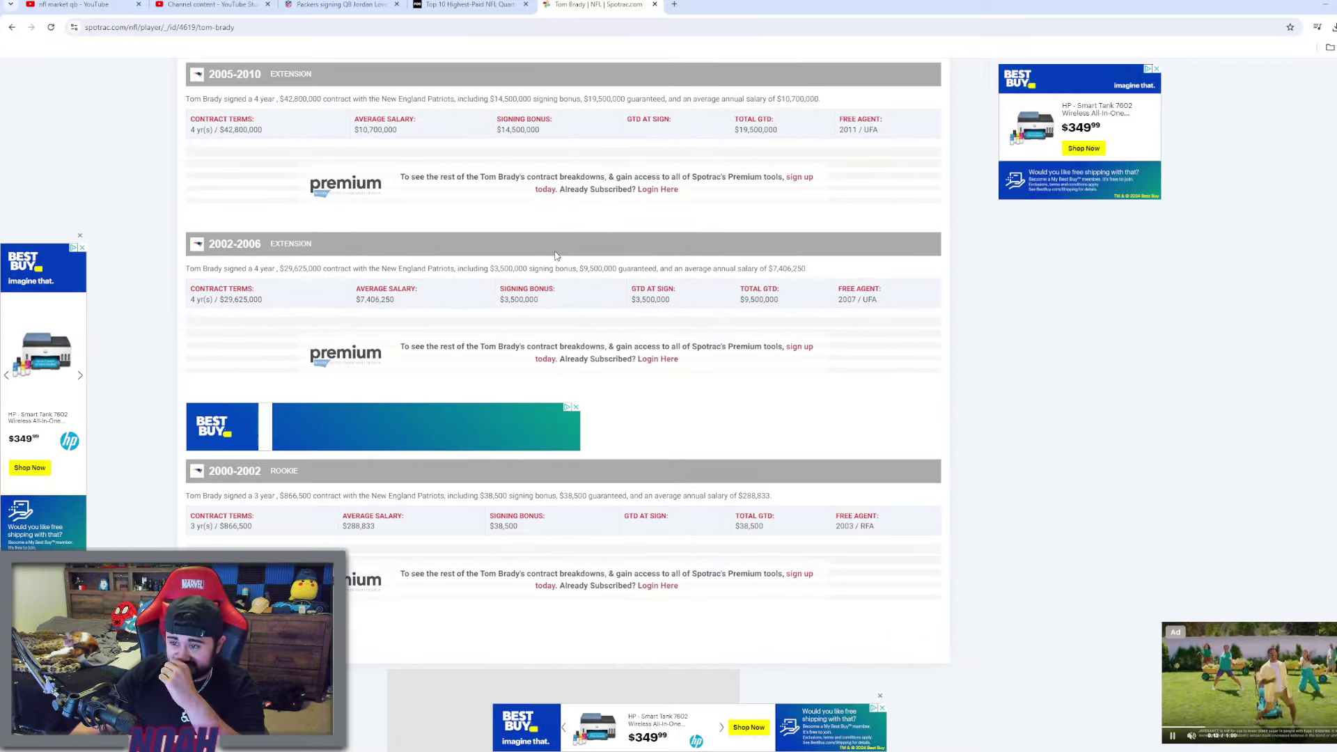
scroll(501, 304, "up", 1)
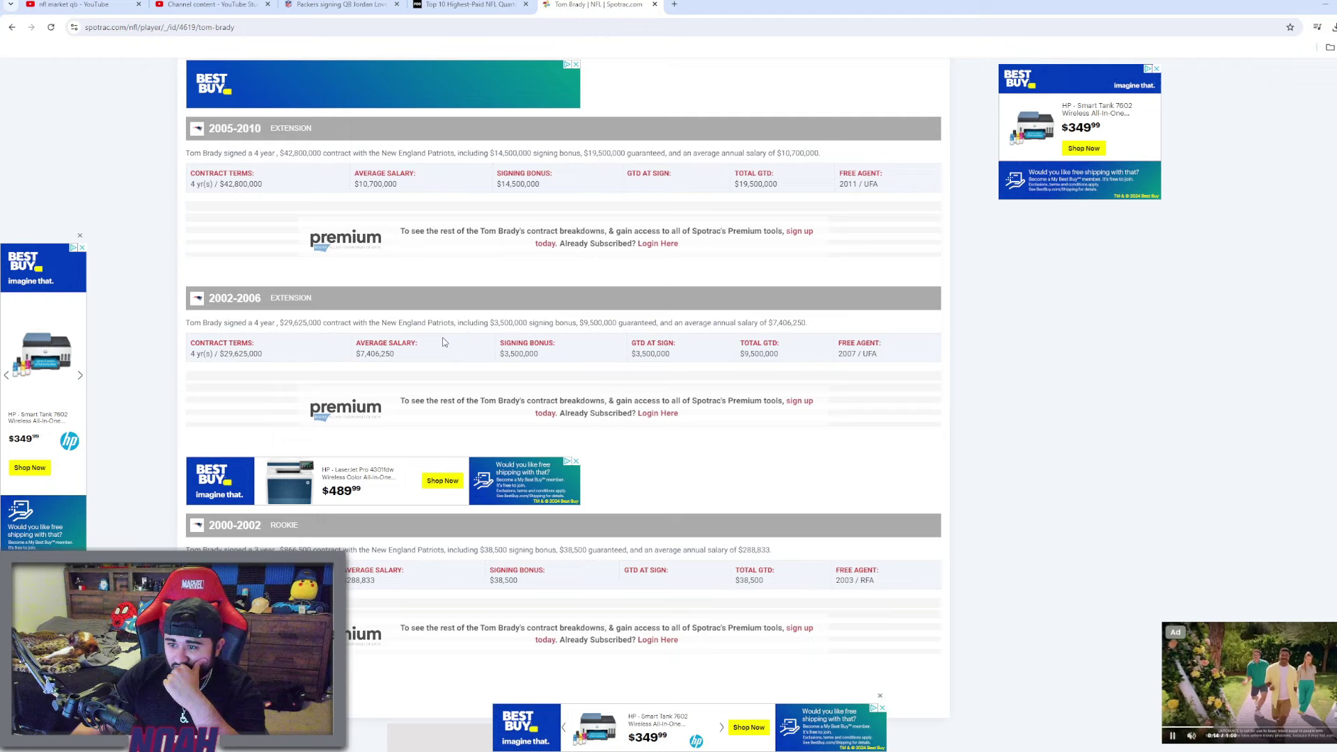
scroll(338, 352, "up", 1)
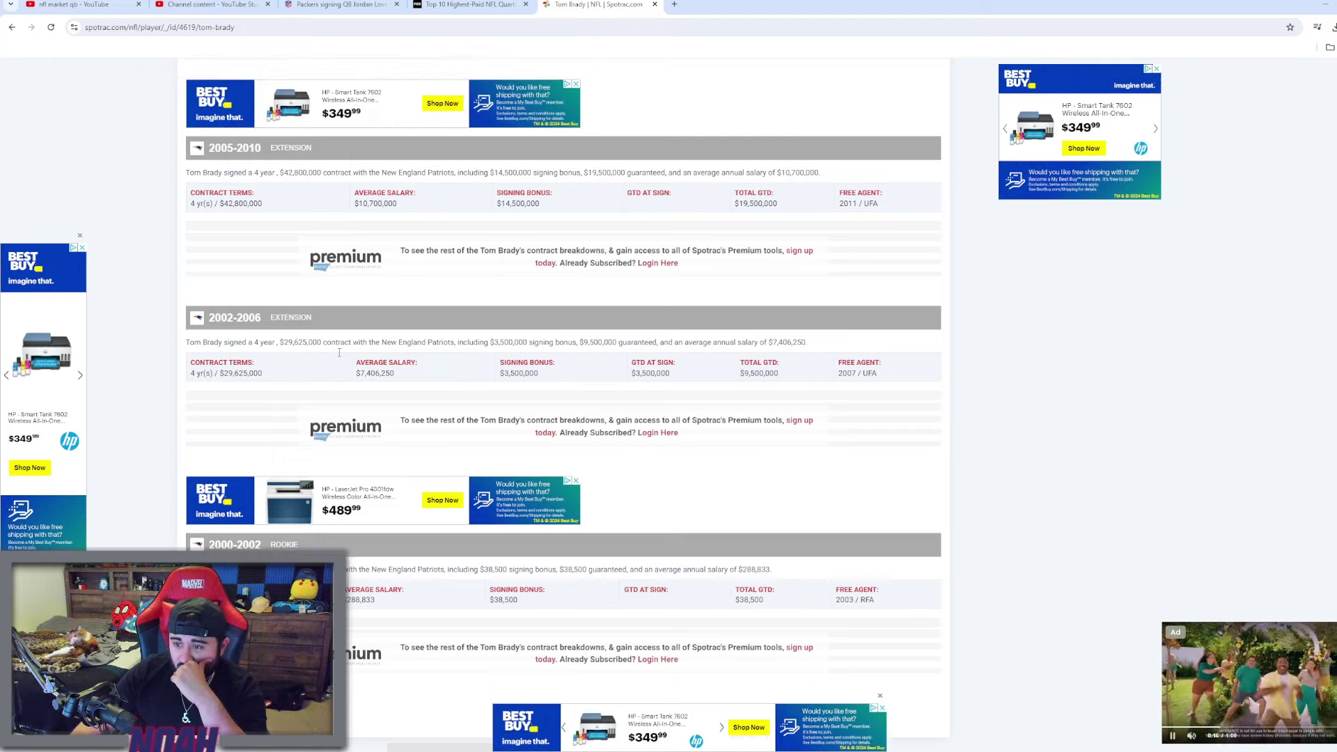
scroll(338, 352, "up", 1)
scroll(341, 355, "up", 1)
scroll(343, 359, "up", 1)
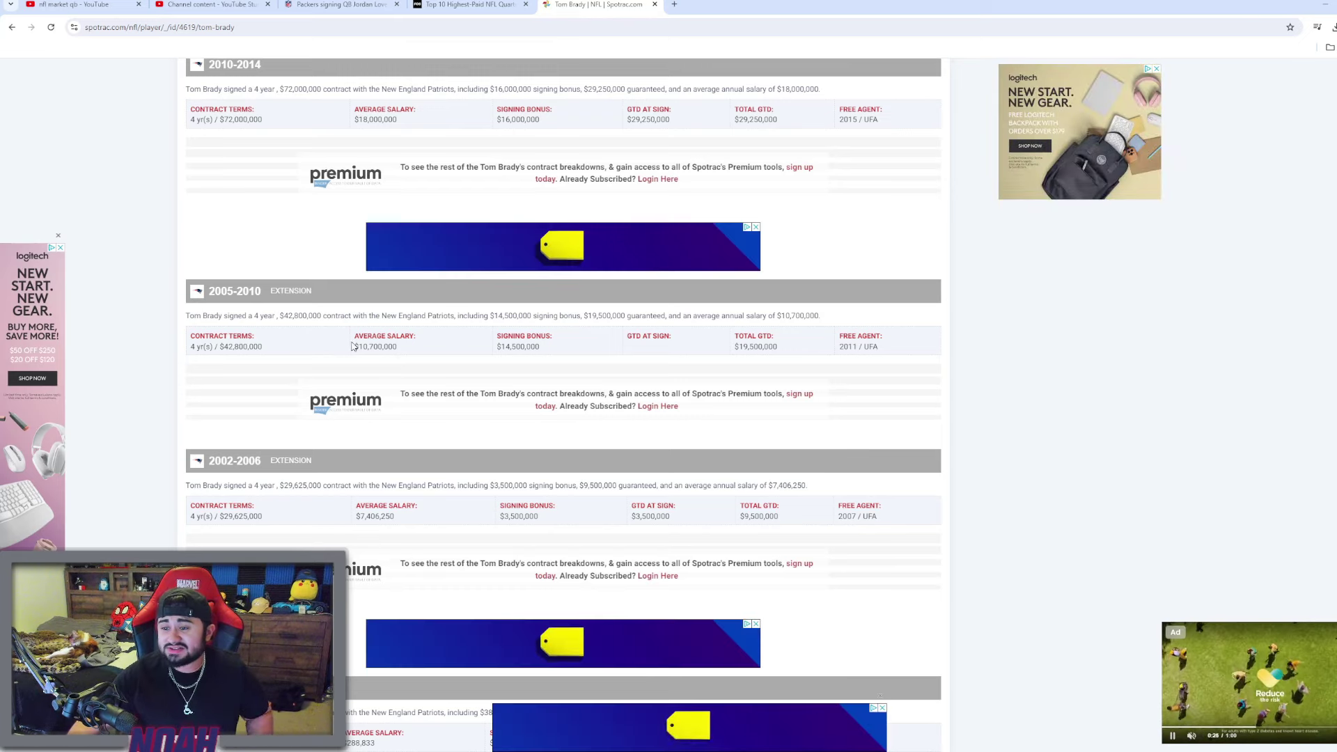
scroll(399, 281, "up", 1)
scroll(399, 280, "up", 1)
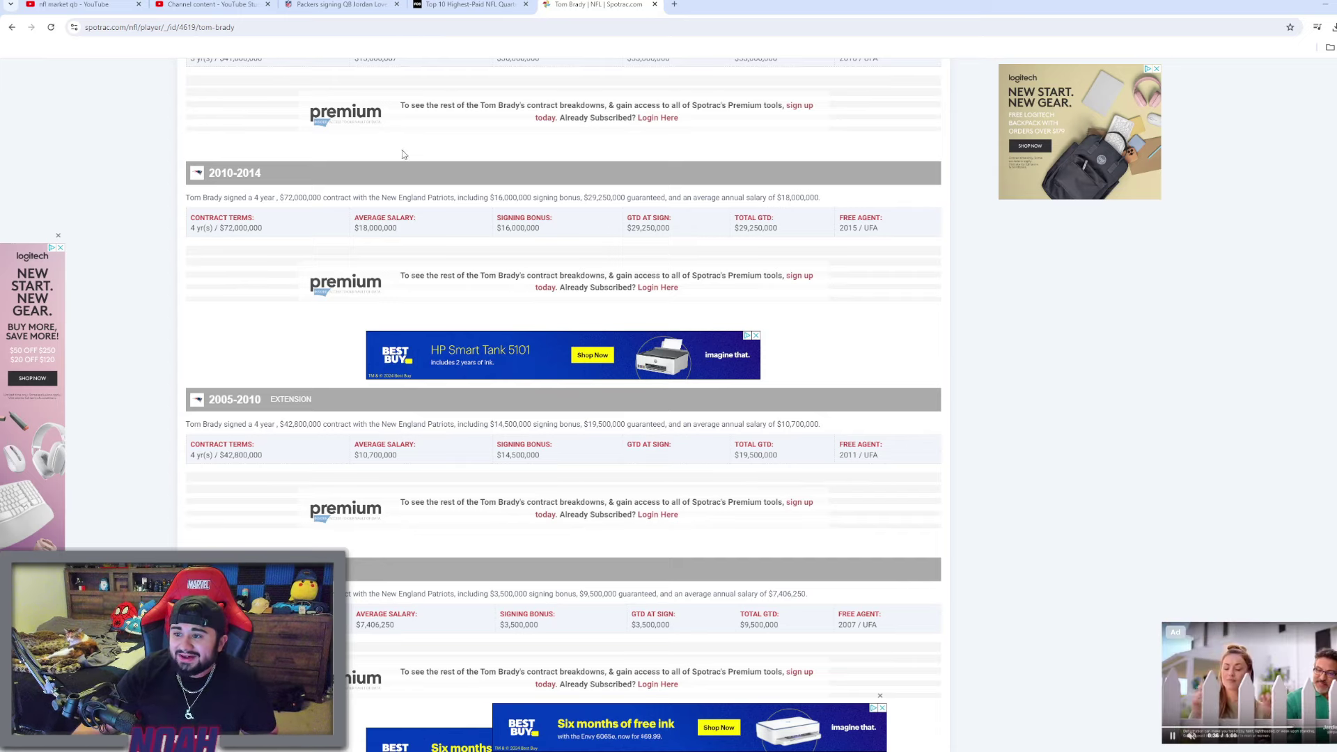
scroll(421, 196, "up", 1)
scroll(432, 188, "up", 1)
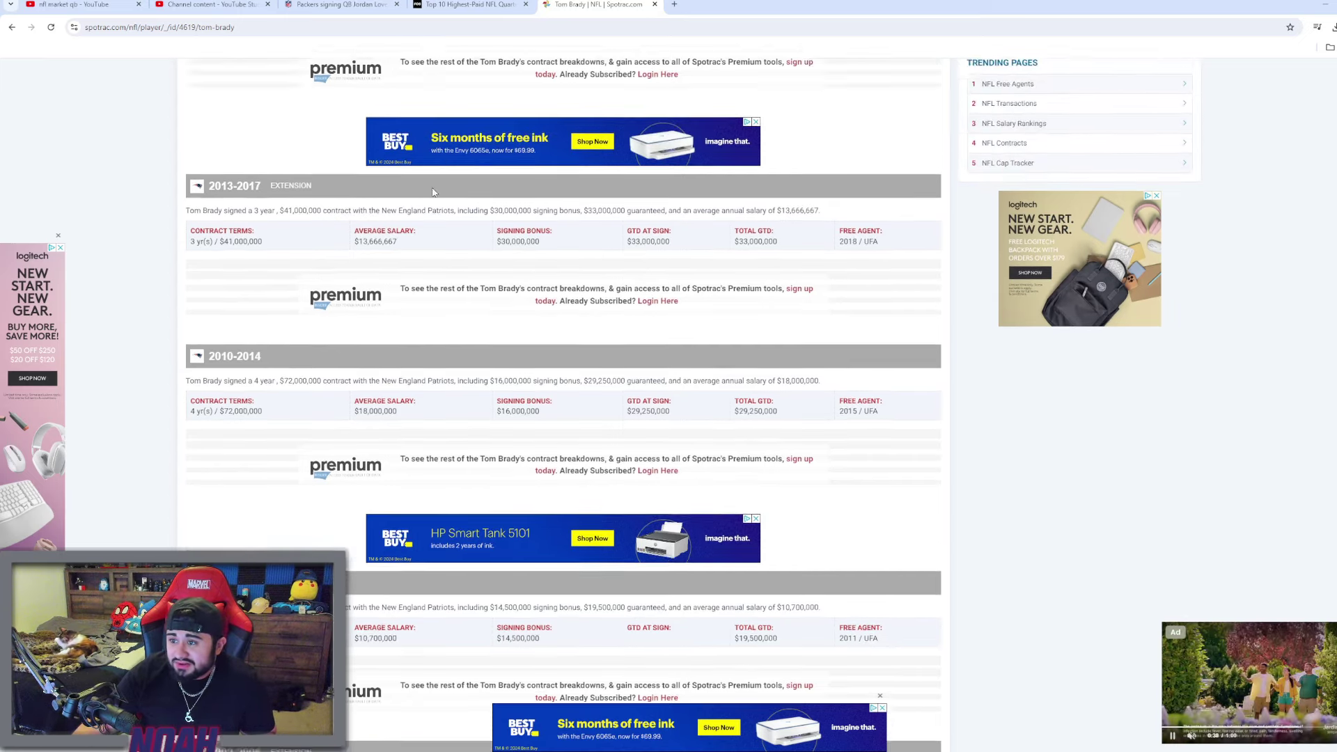
scroll(434, 189, "up", 1)
scroll(436, 188, "up", 2)
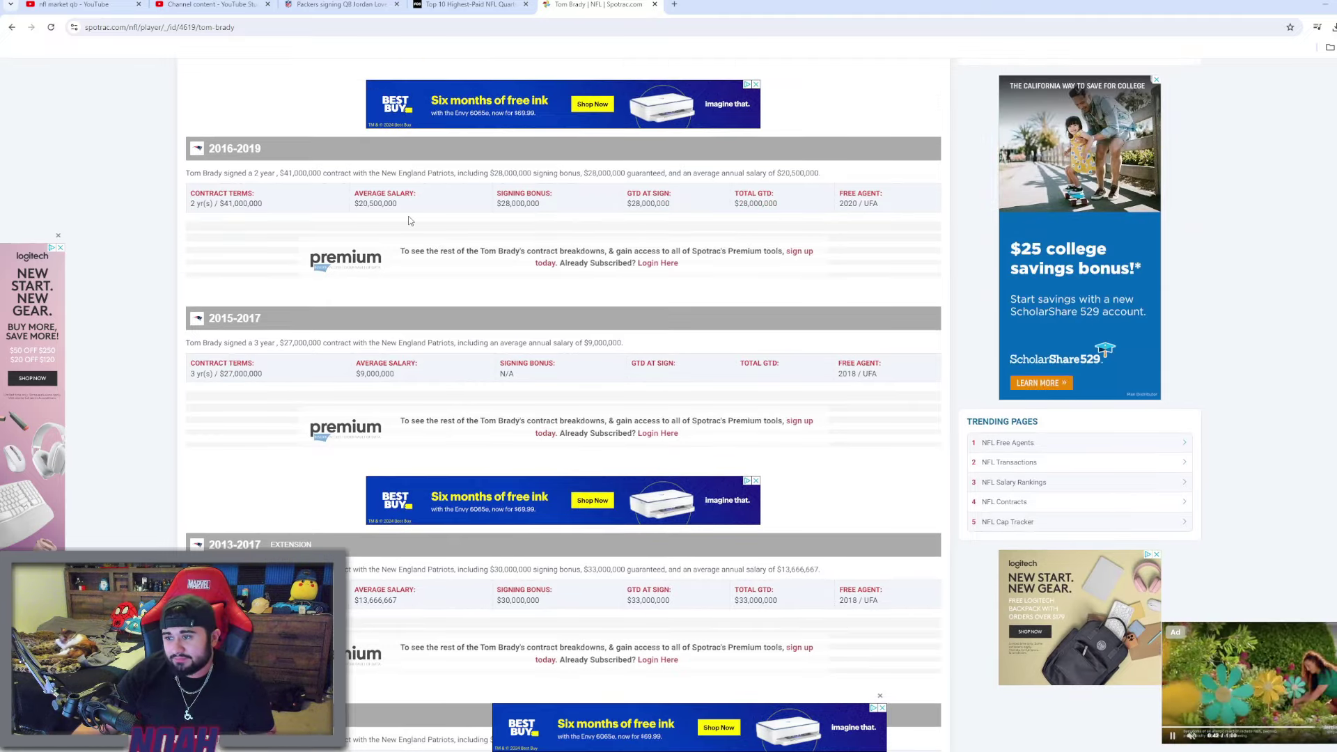
scroll(409, 218, "up", 2)
scroll(408, 220, "up", 2)
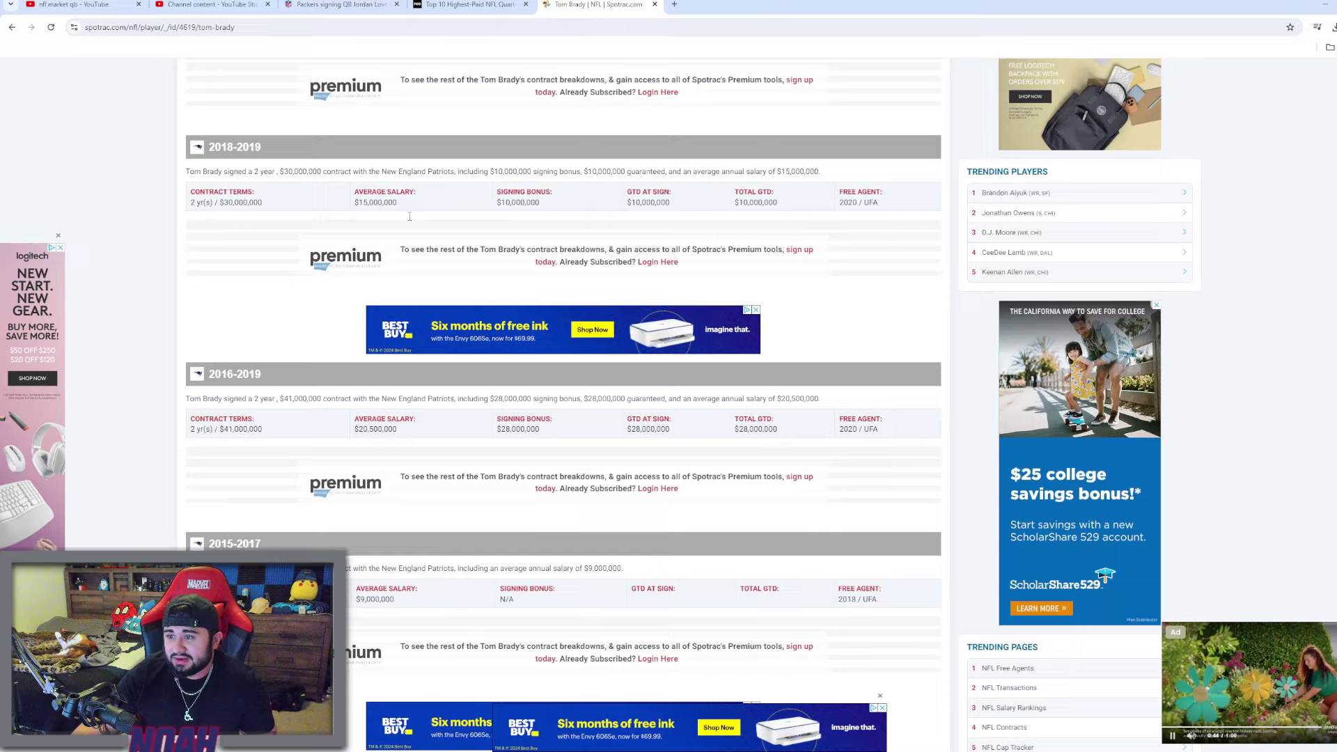
scroll(390, 196, "up", 1)
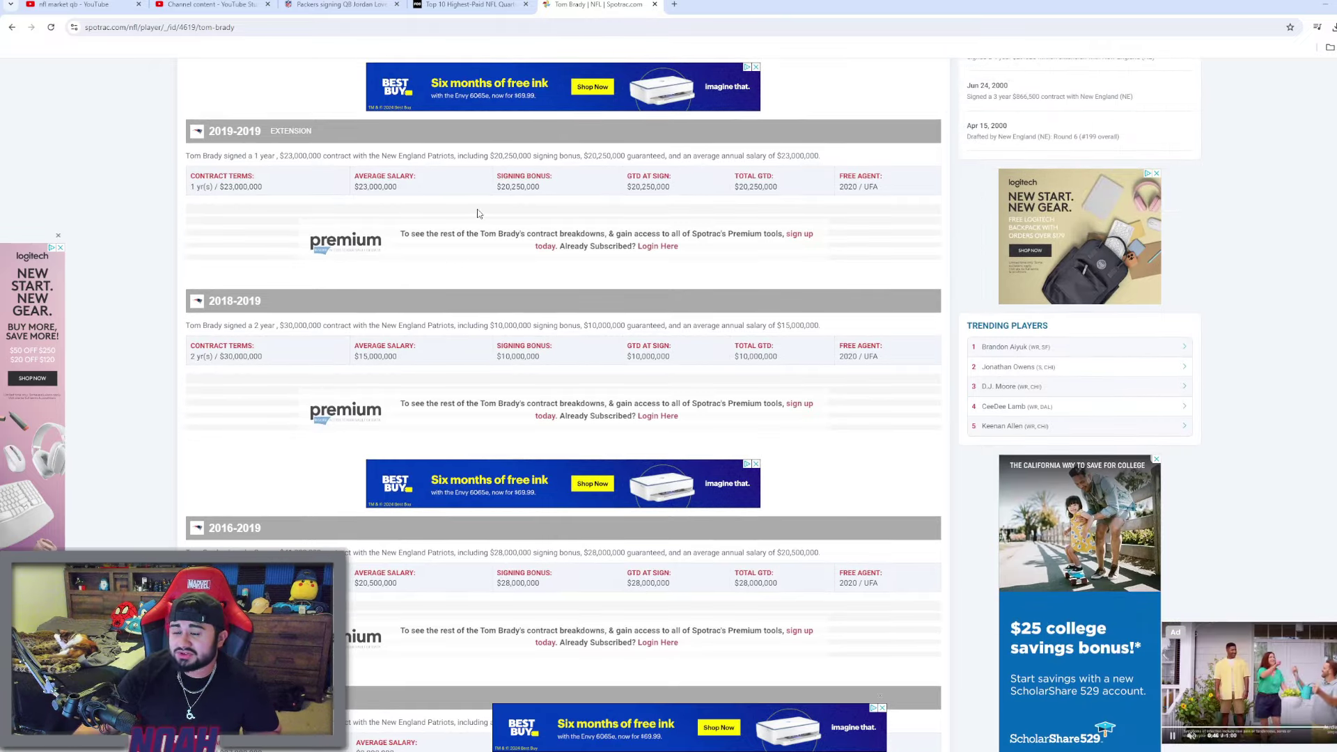
scroll(478, 209, "up", 1)
left_click(476, 4)
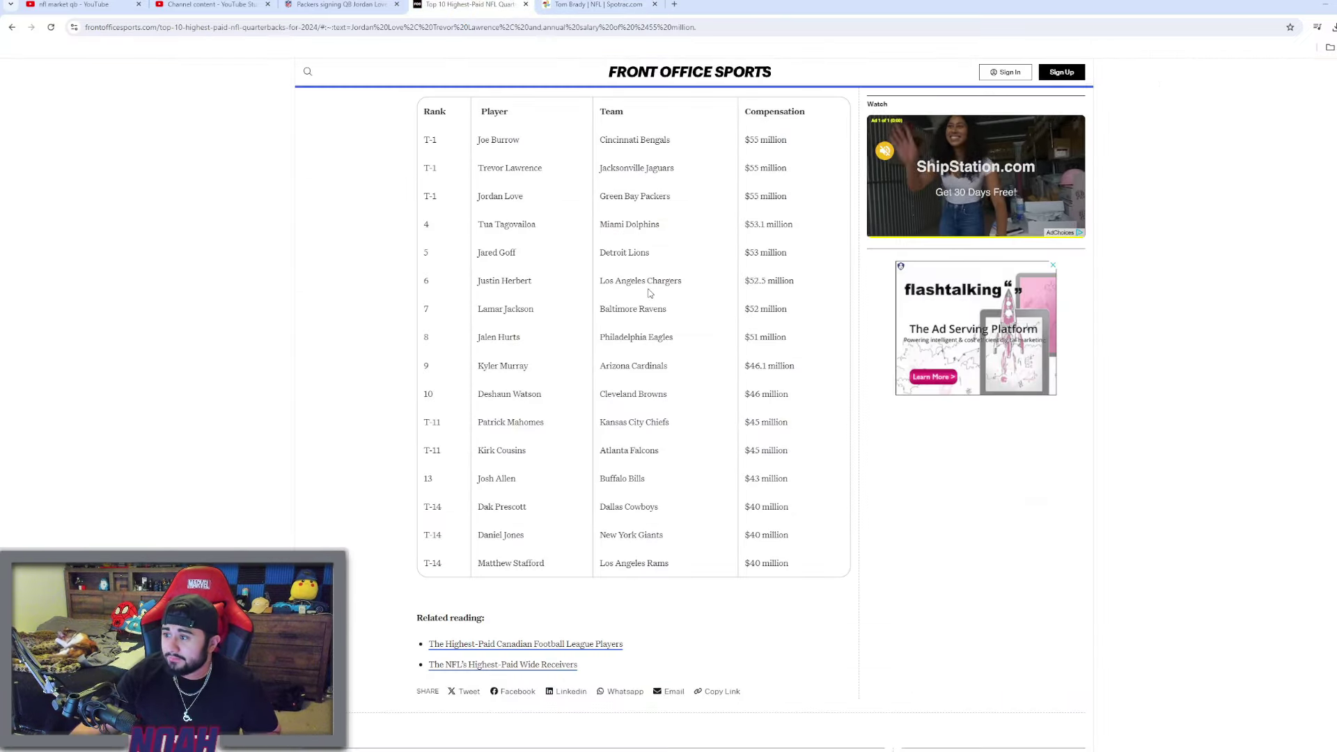
mouse_move(476, 138)
left_mouse_down()
mouse_move(538, 144)
mouse_move(515, 168)
left_mouse_up()
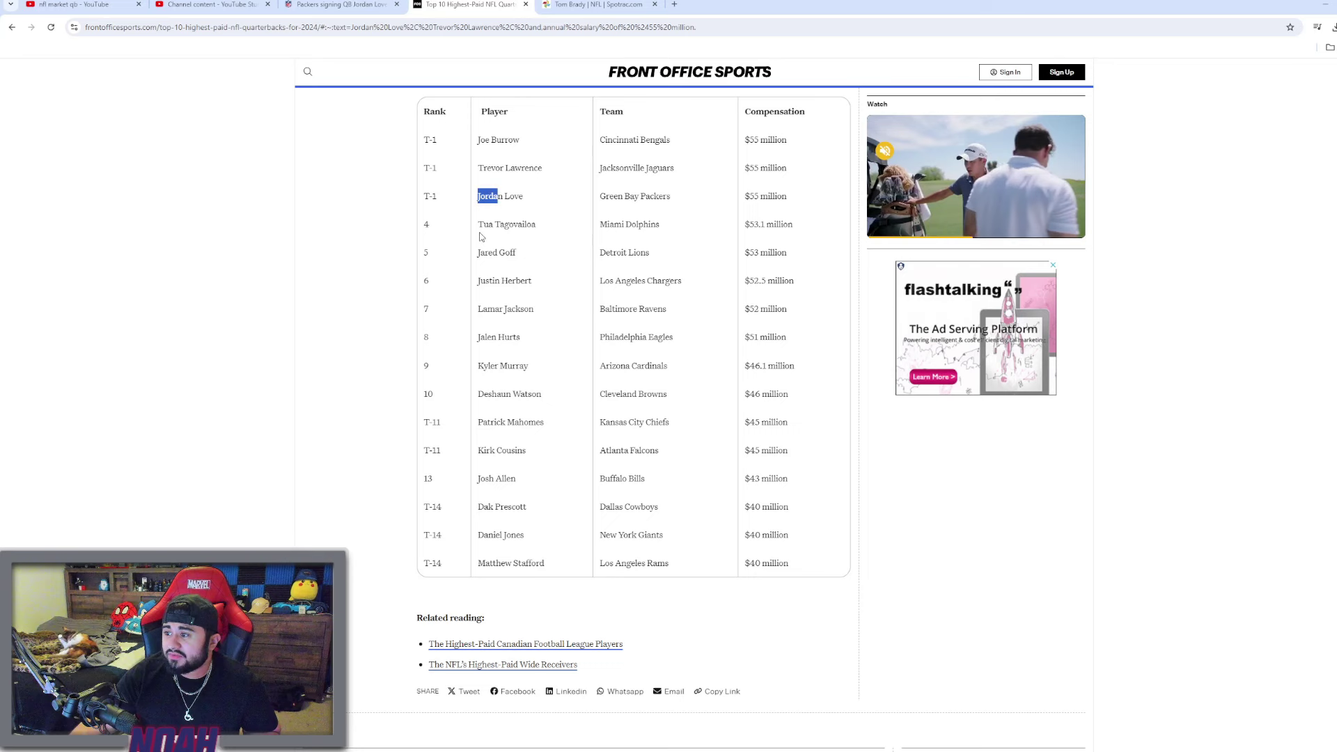
mouse_move(478, 224)
left_mouse_down()
mouse_move(536, 224)
mouse_move(517, 254)
left_mouse_up()
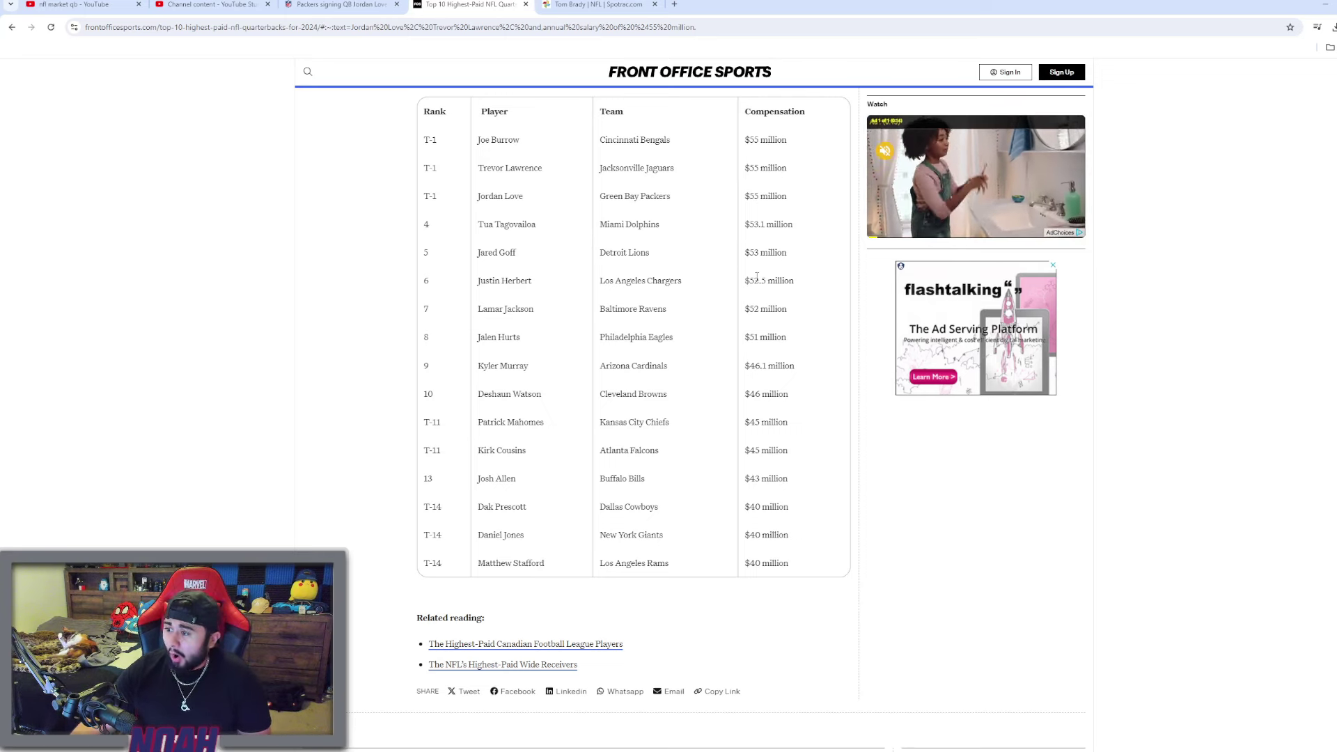
left_click_drag(745, 280, 820, 282)
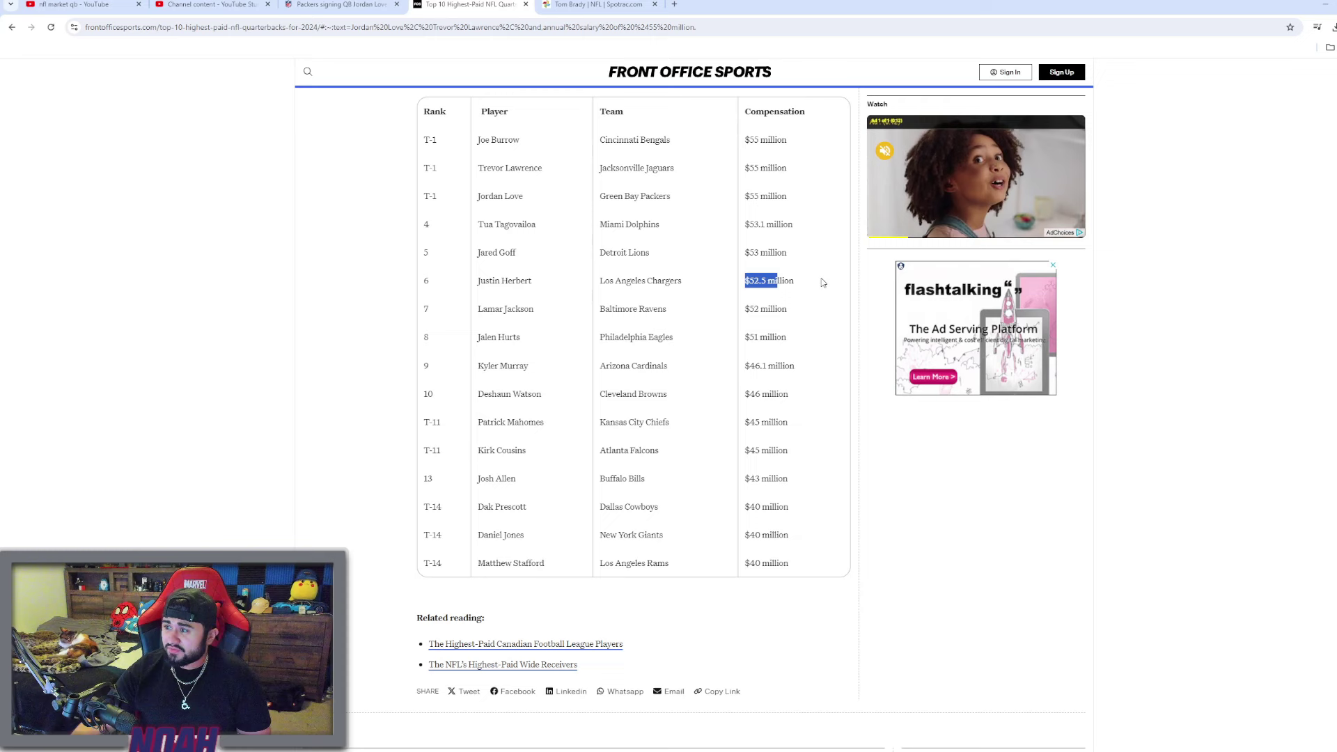
left_click(623, 274)
left_click_drag(623, 275, 630, 277)
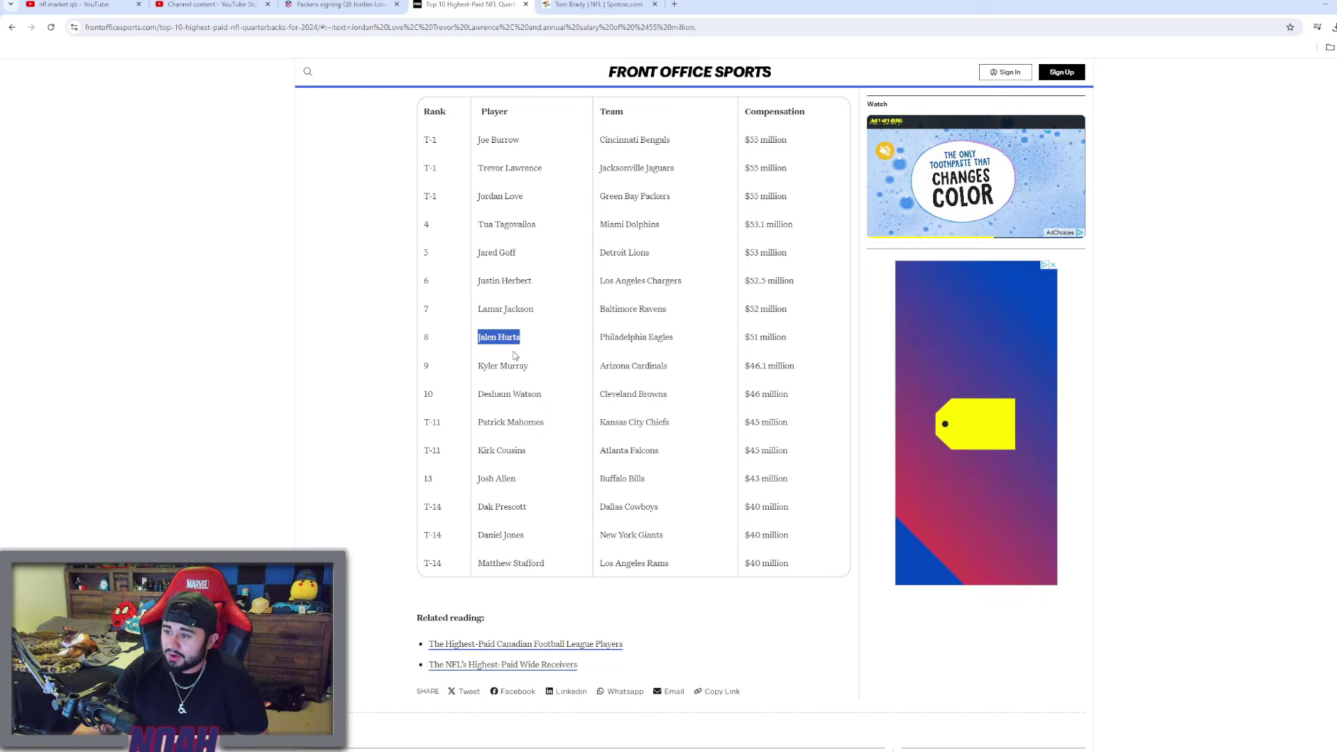
left_click(486, 308)
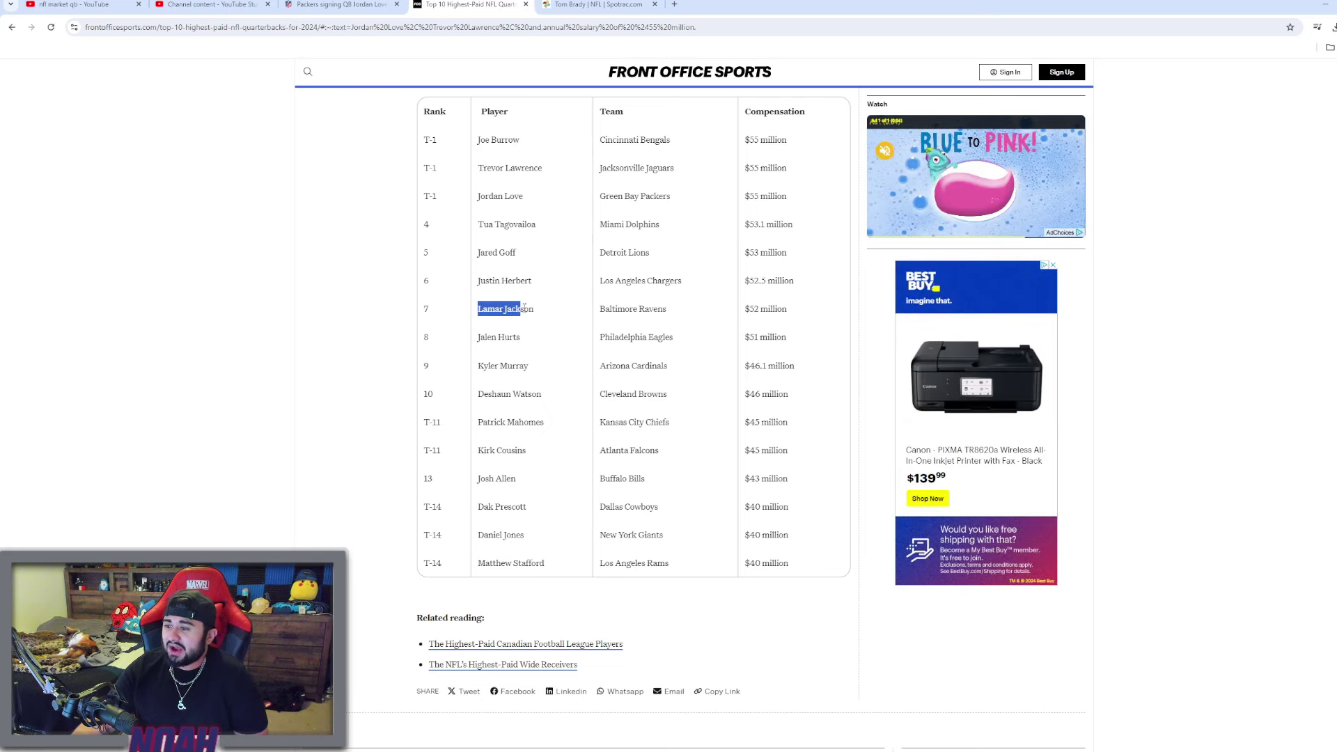
left_click(505, 308)
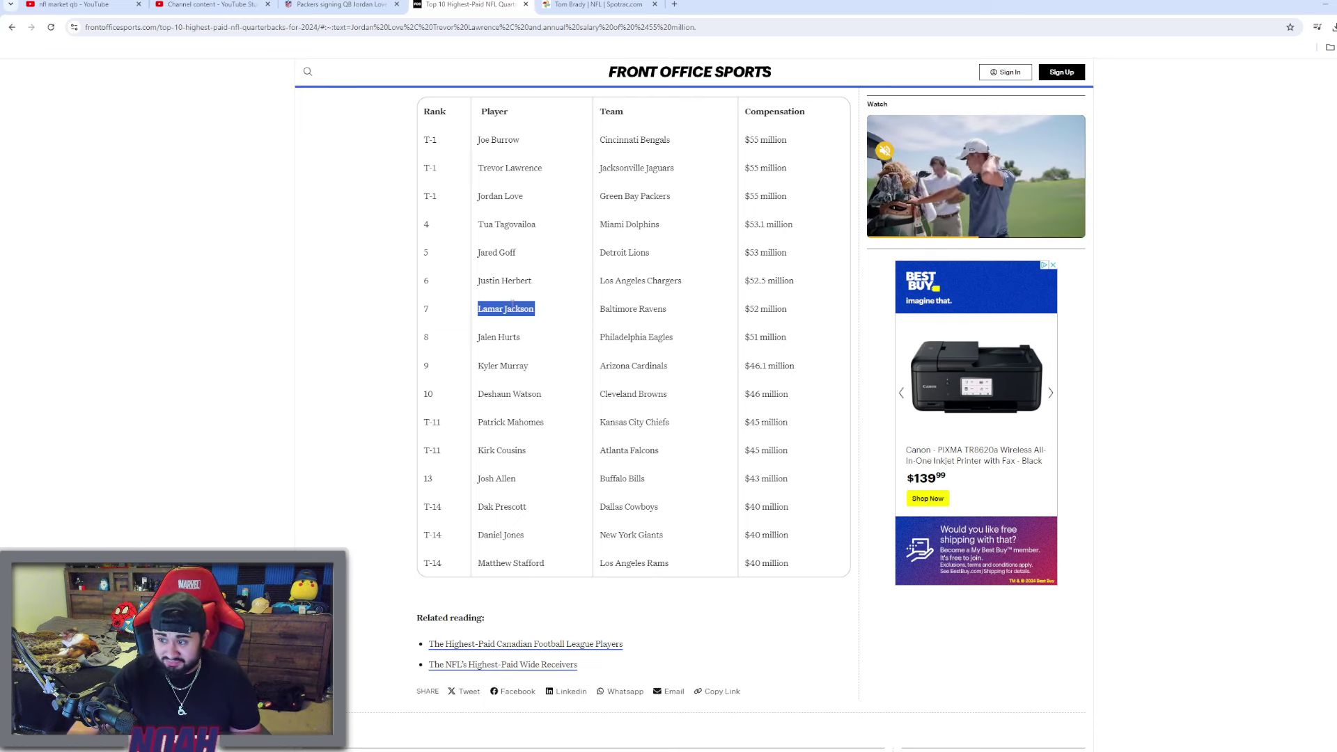
left_click(527, 374)
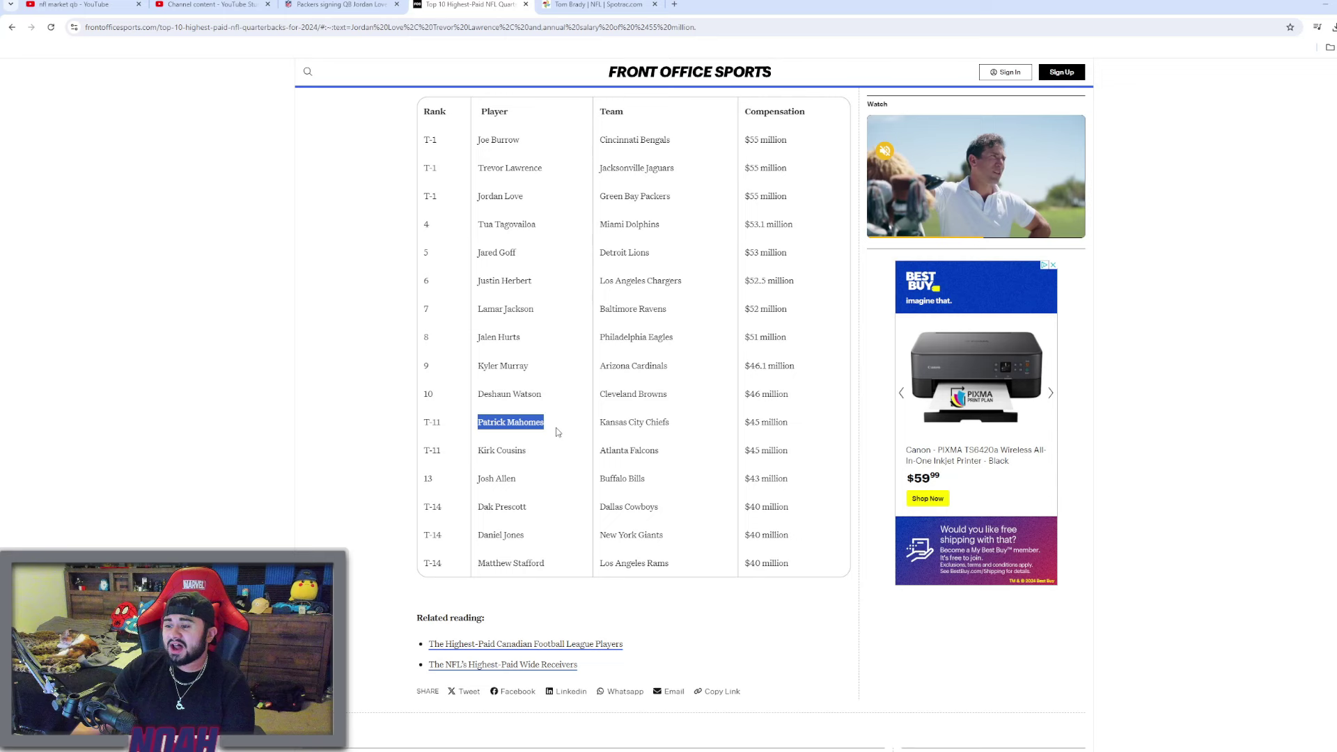
left_click_drag(556, 431, 779, 426)
left_click(717, 414)
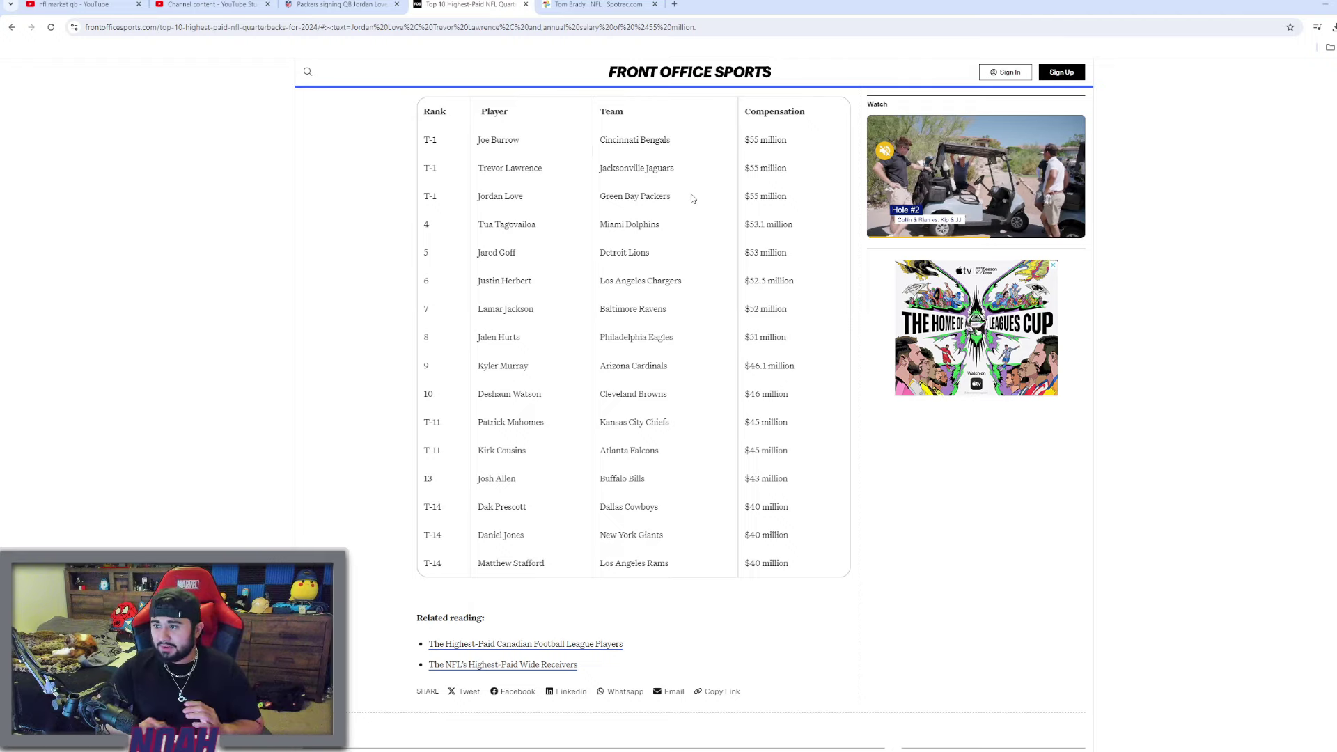
scroll(621, 225, "up", 5)
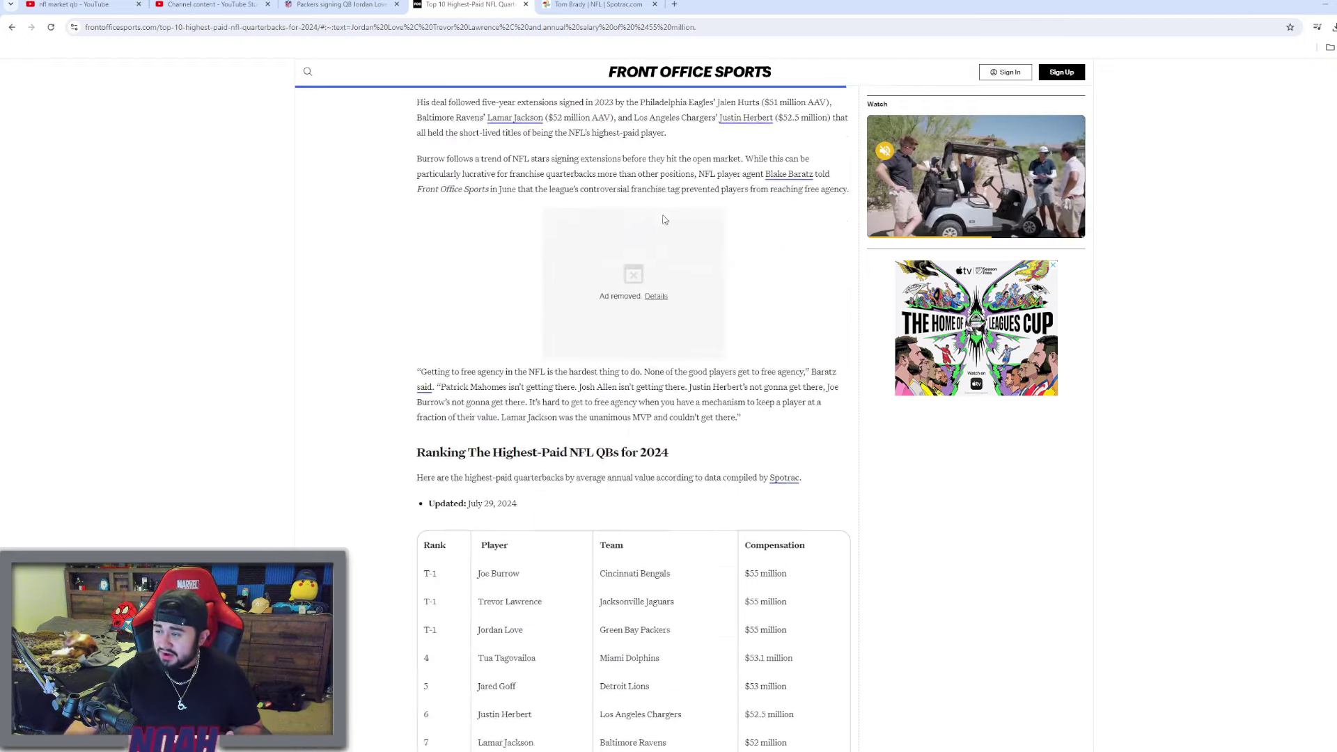
scroll(662, 218, "up", 4)
scroll(690, 251, "up", 4)
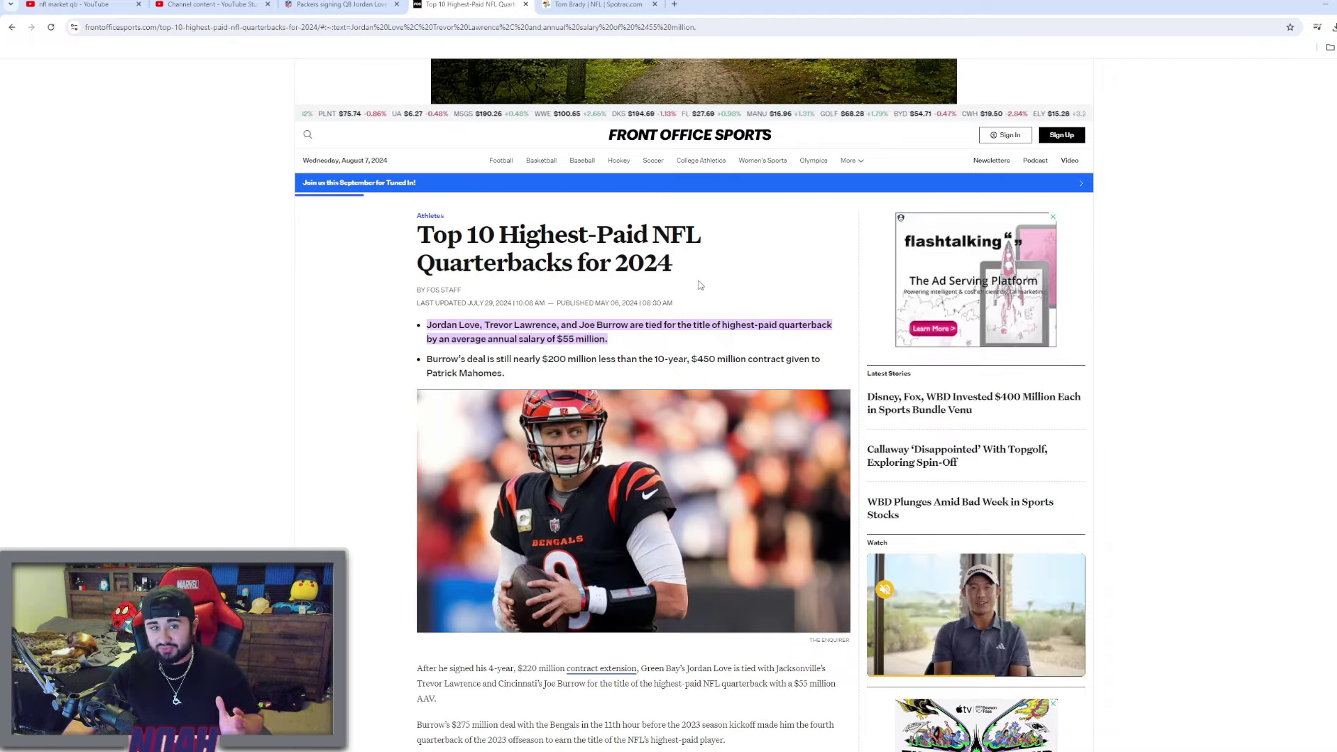
scroll(698, 282, "down", 2)
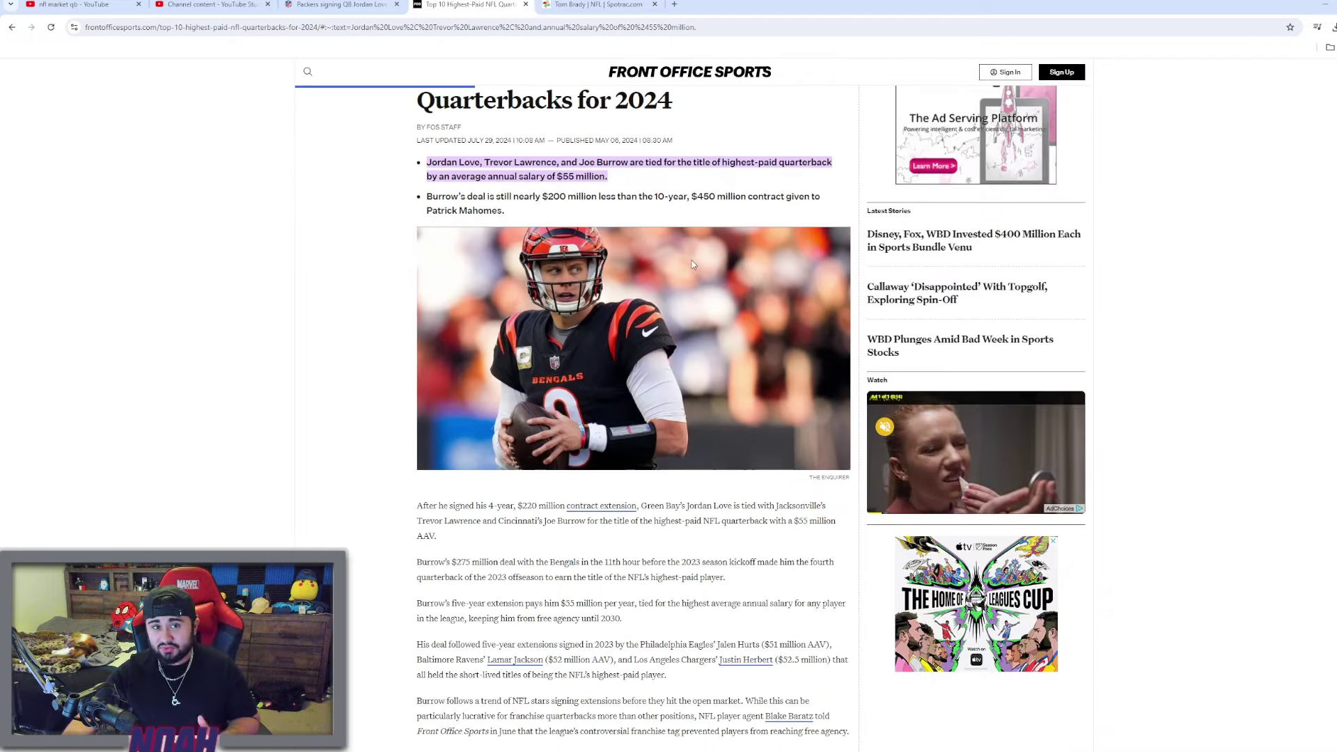
scroll(698, 282, "down", 2)
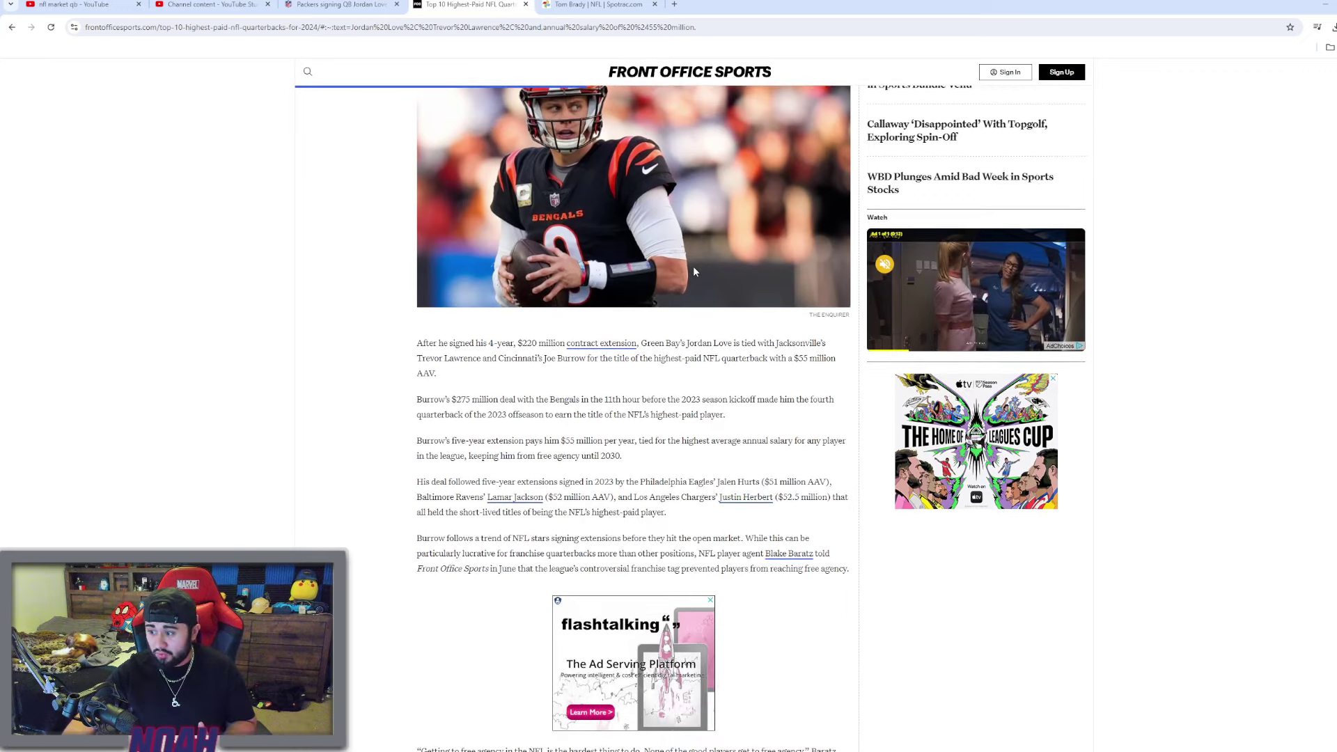
scroll(692, 270, "down", 2)
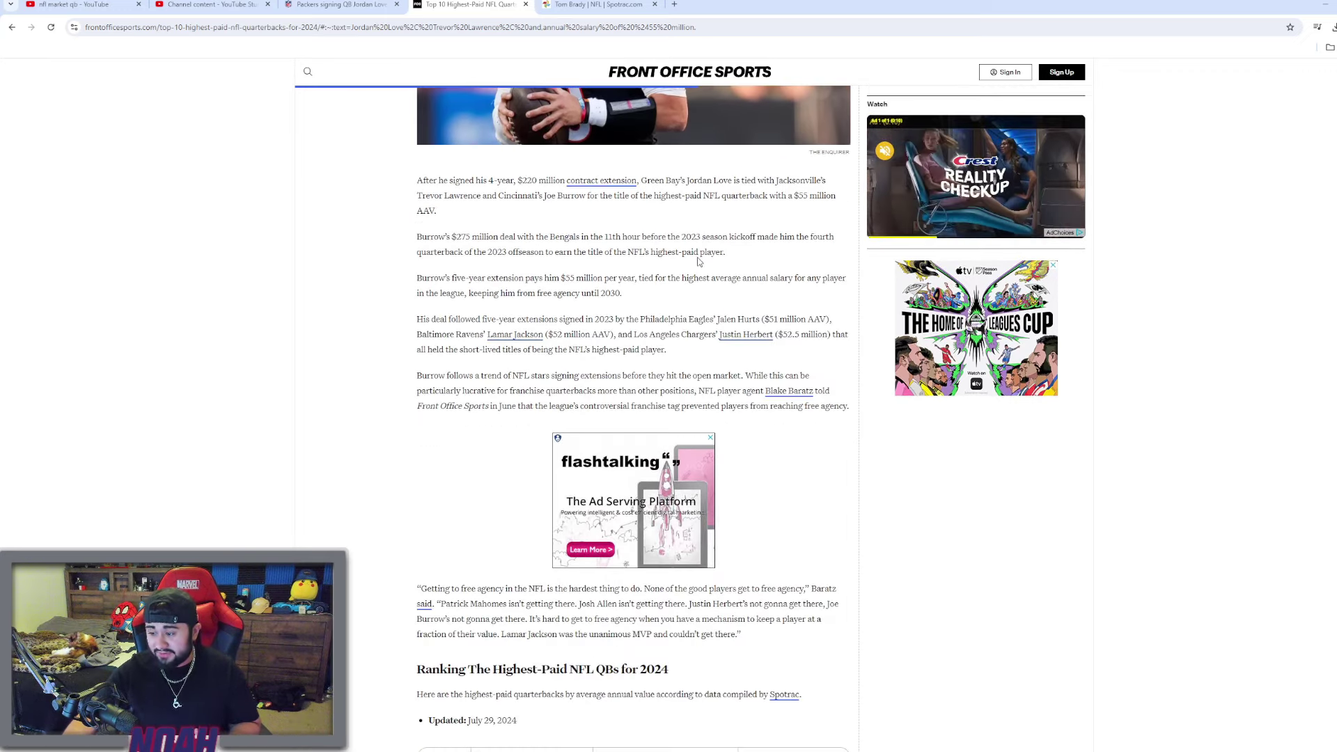
scroll(698, 266, "down", 1)
scroll(695, 268, "down", 2)
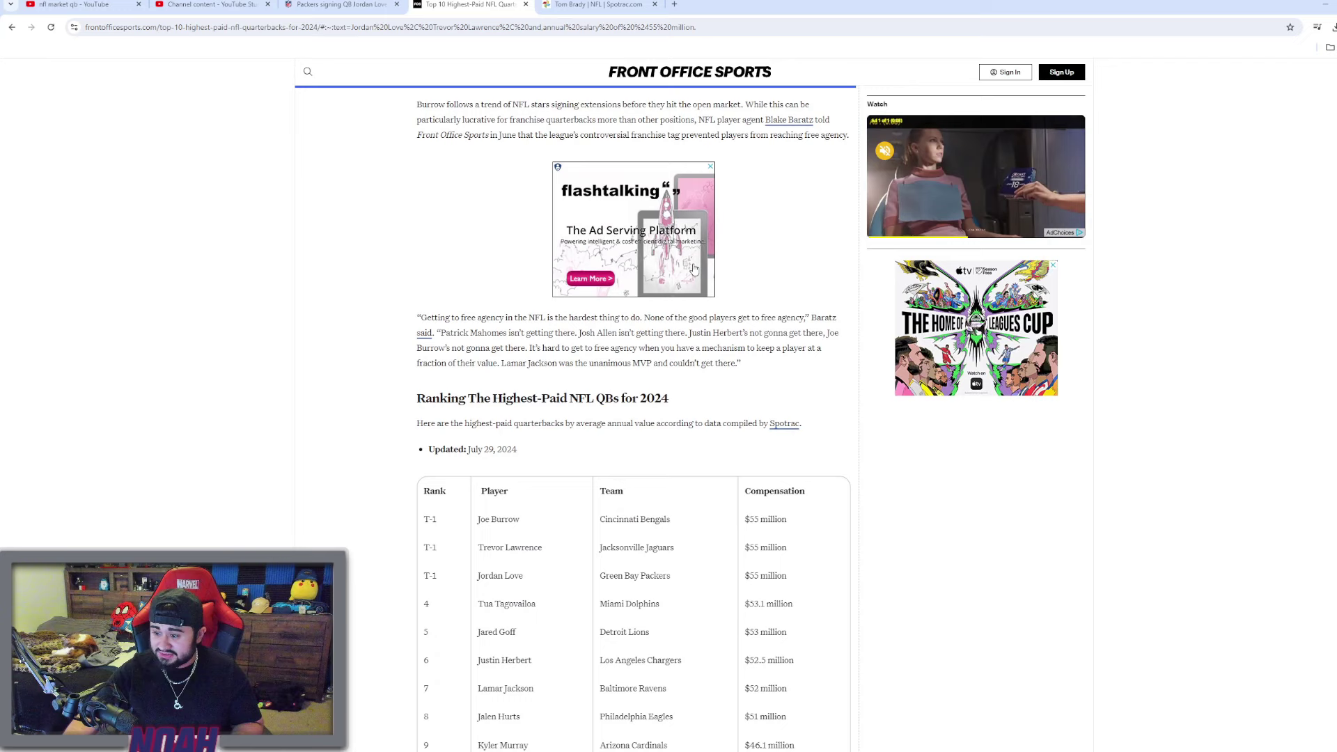
scroll(693, 268, "down", 1)
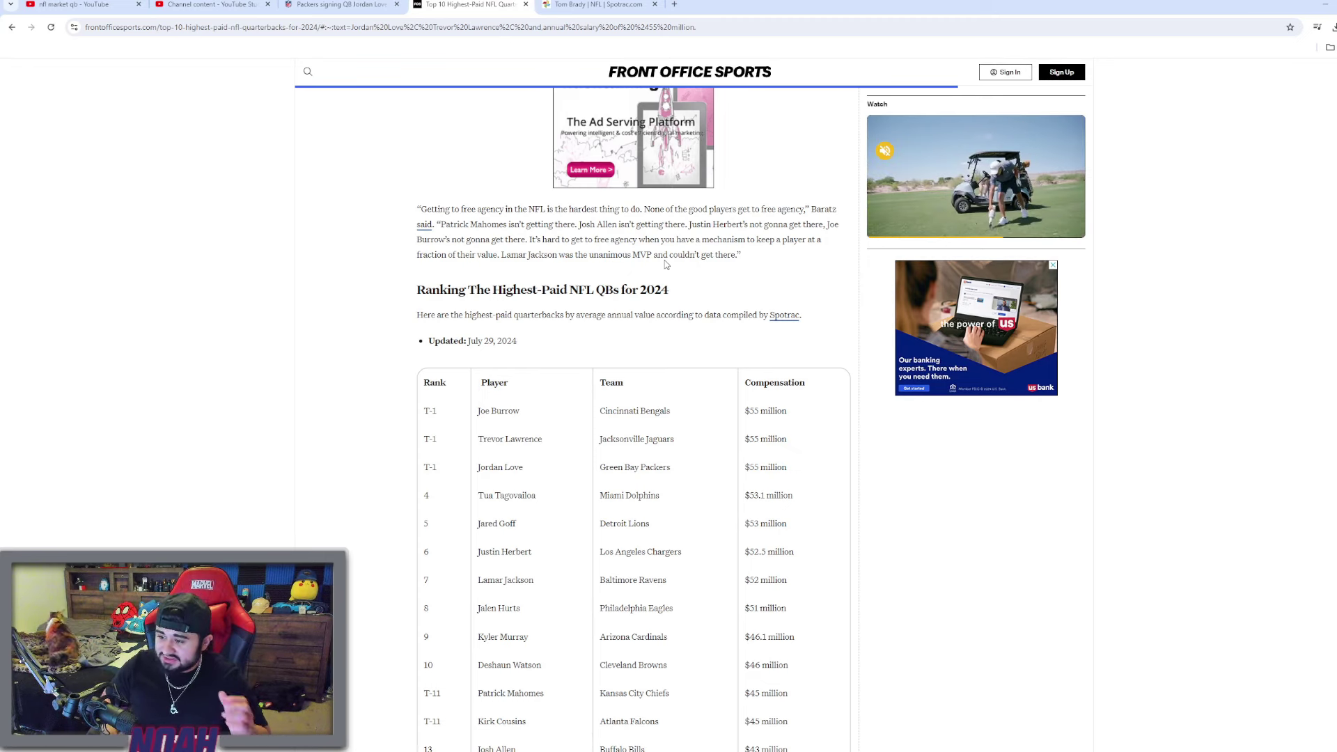
scroll(609, 262, "down", 1)
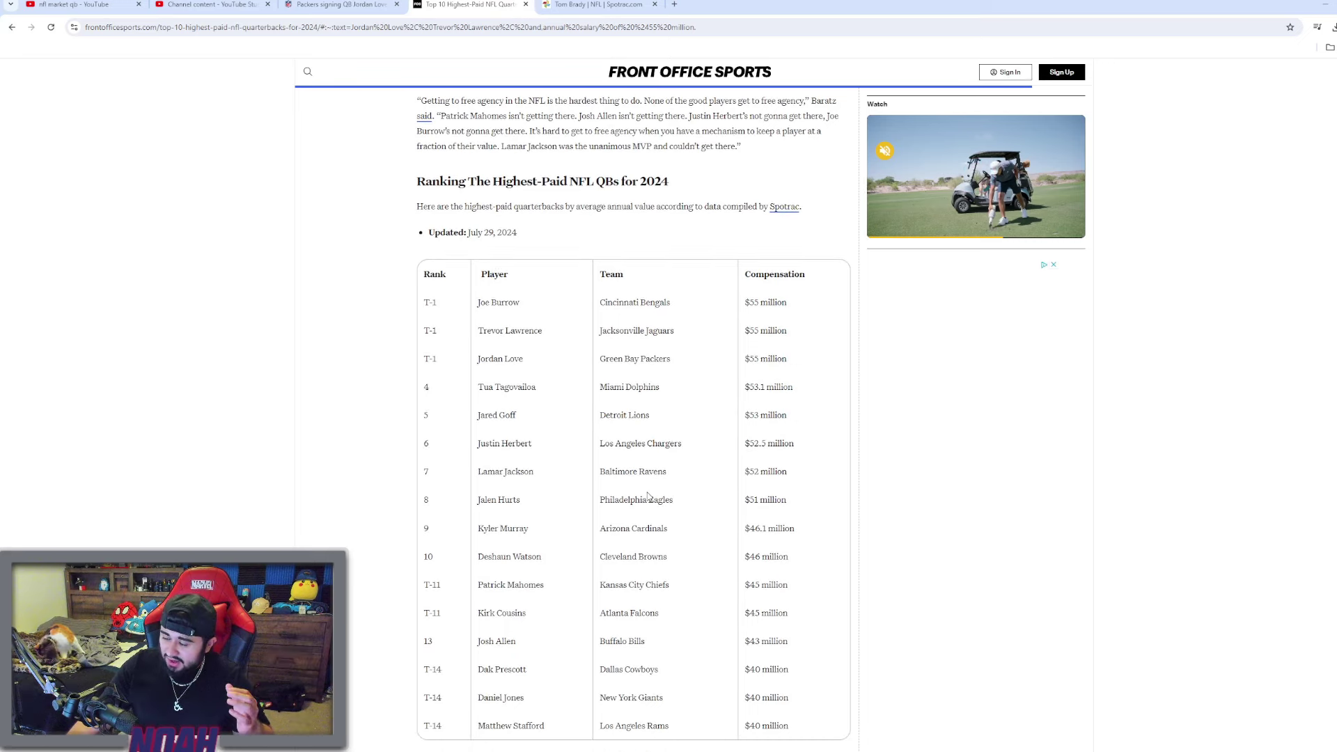
left_click(596, 4)
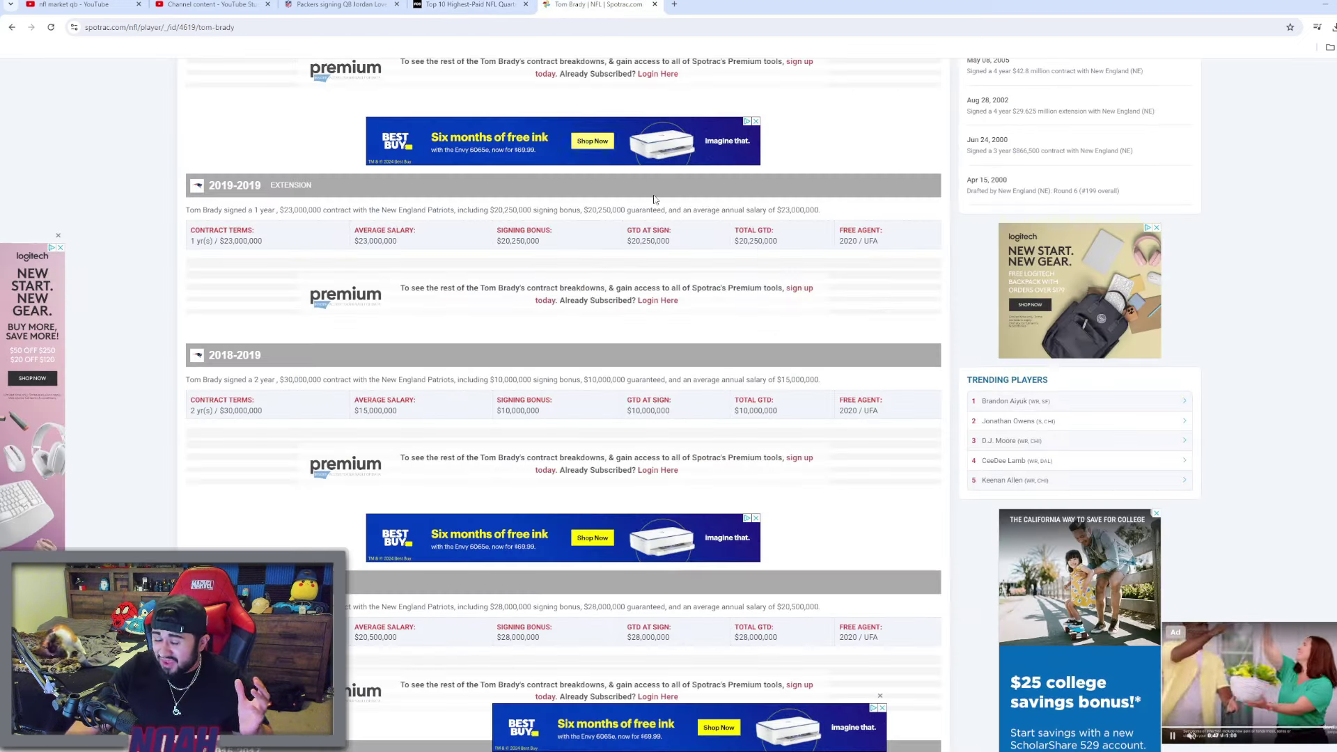
scroll(785, 264, "down", 2)
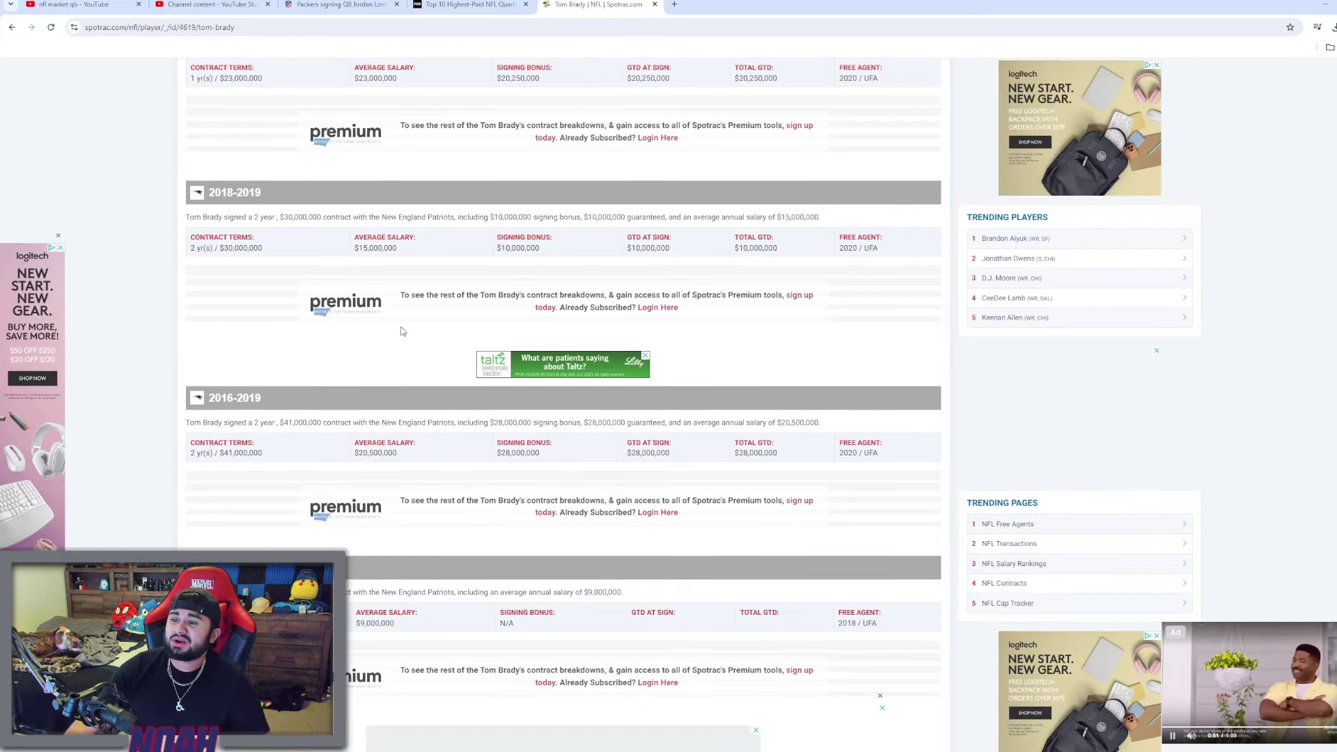
scroll(432, 268, "up", 3)
scroll(387, 266, "up", 2)
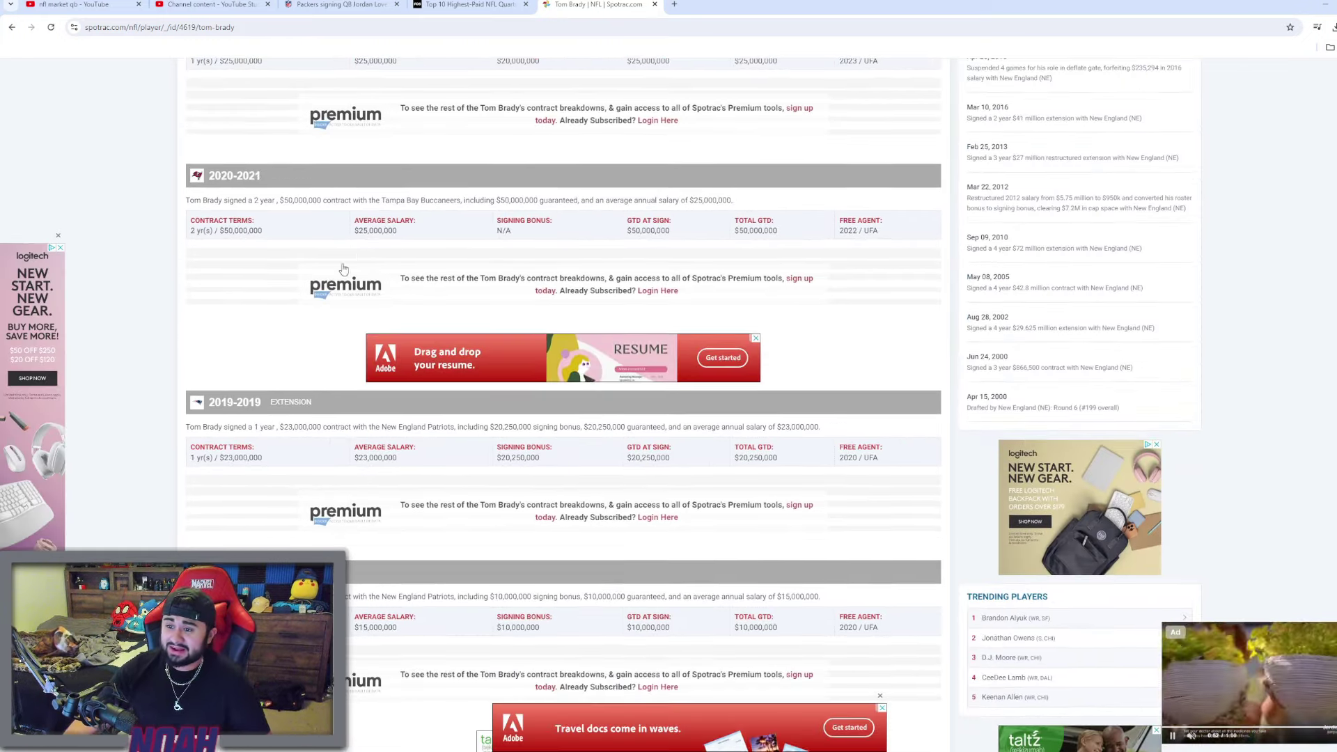
scroll(382, 267, "up", 1)
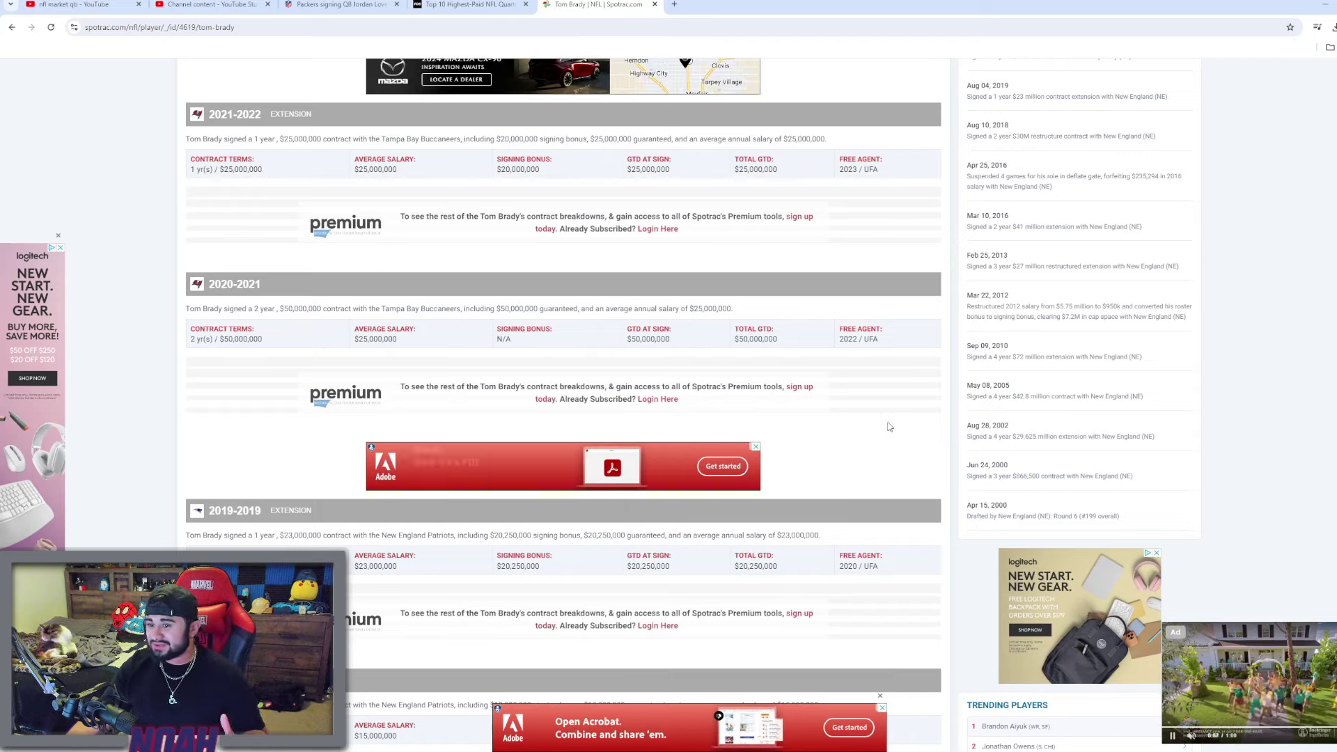
scroll(729, 414, "up", 3)
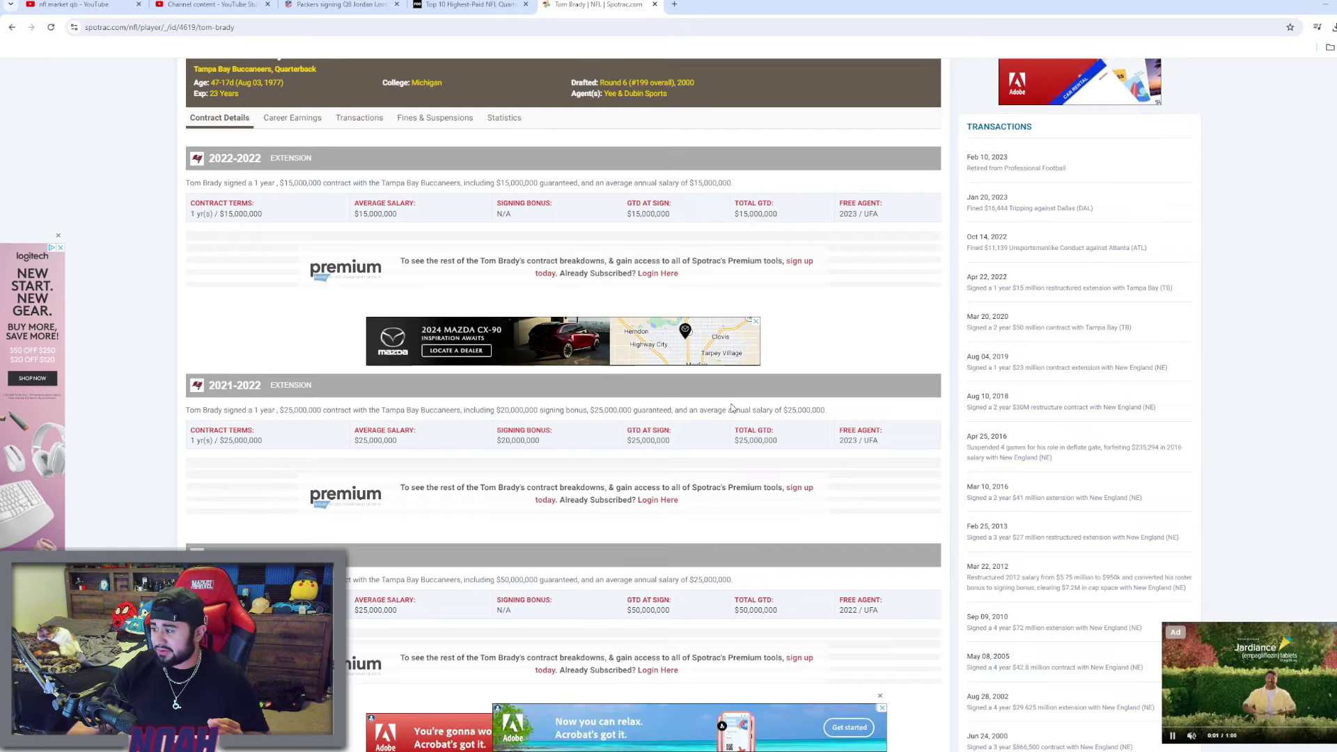
scroll(732, 408, "up", 2)
- Google Justin Jefferson's contract with the corrected spelling and open the ESPN WR salaries article
left_click(599, 27)
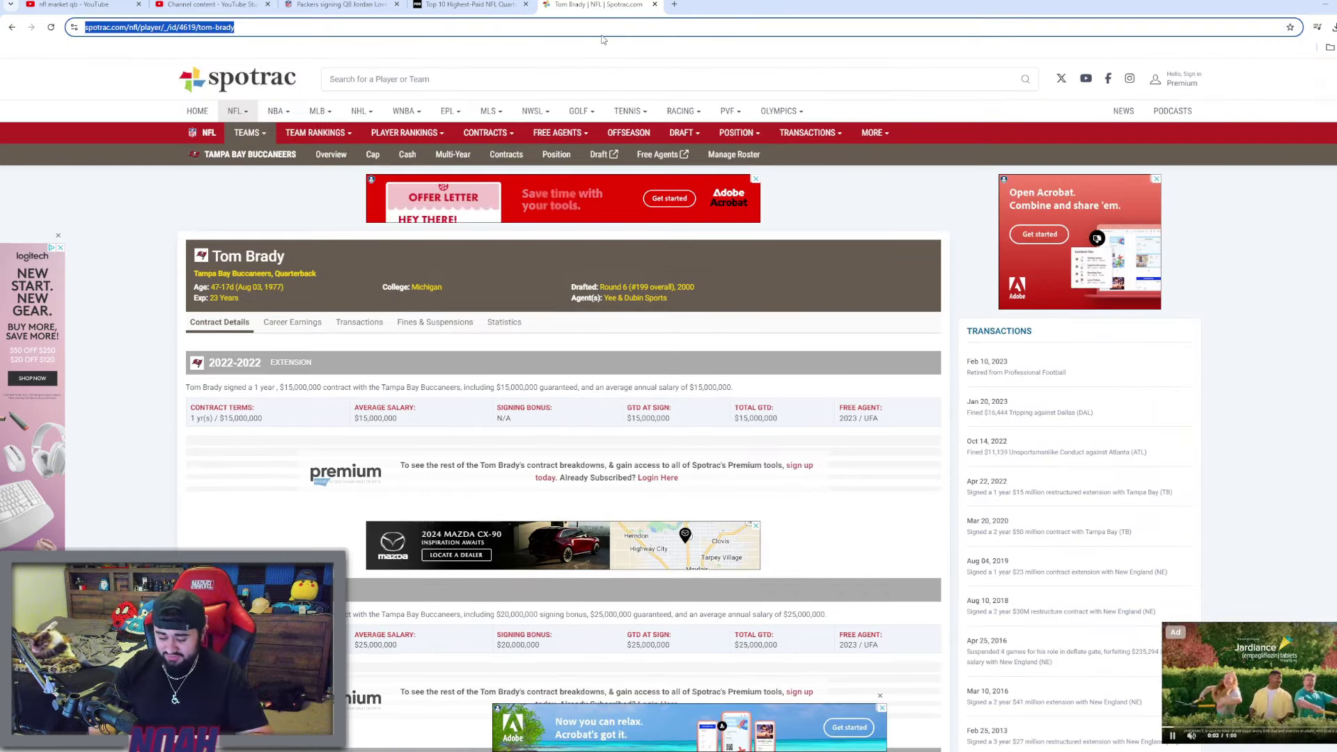
type("justin jesder")
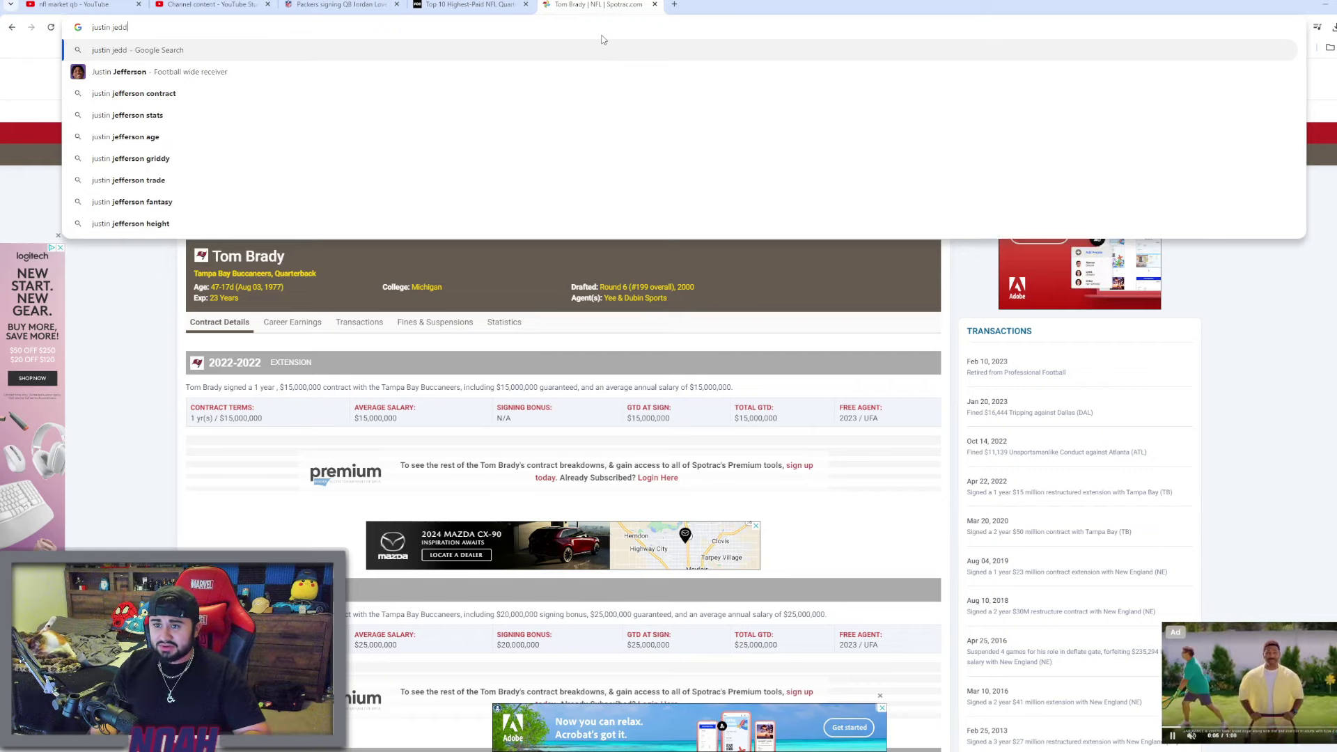
type("son contract")
key("Return")
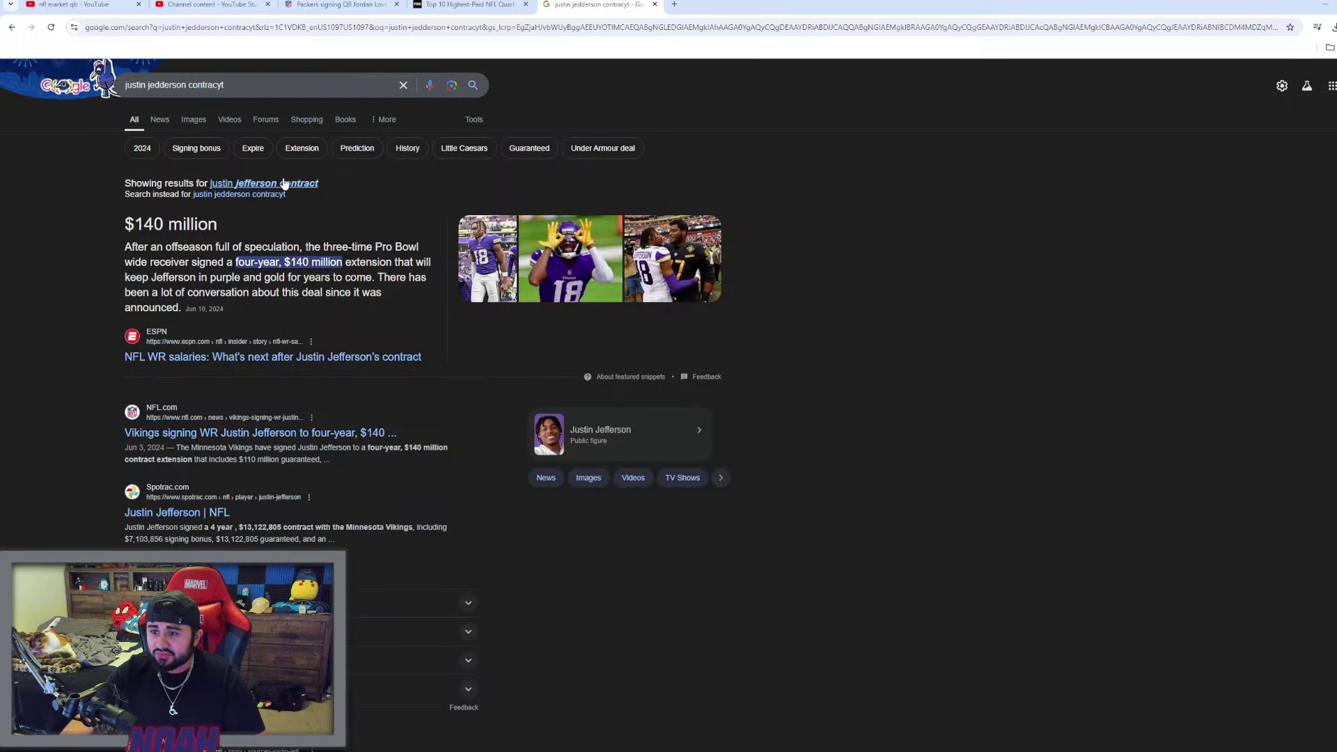
left_click(282, 183)
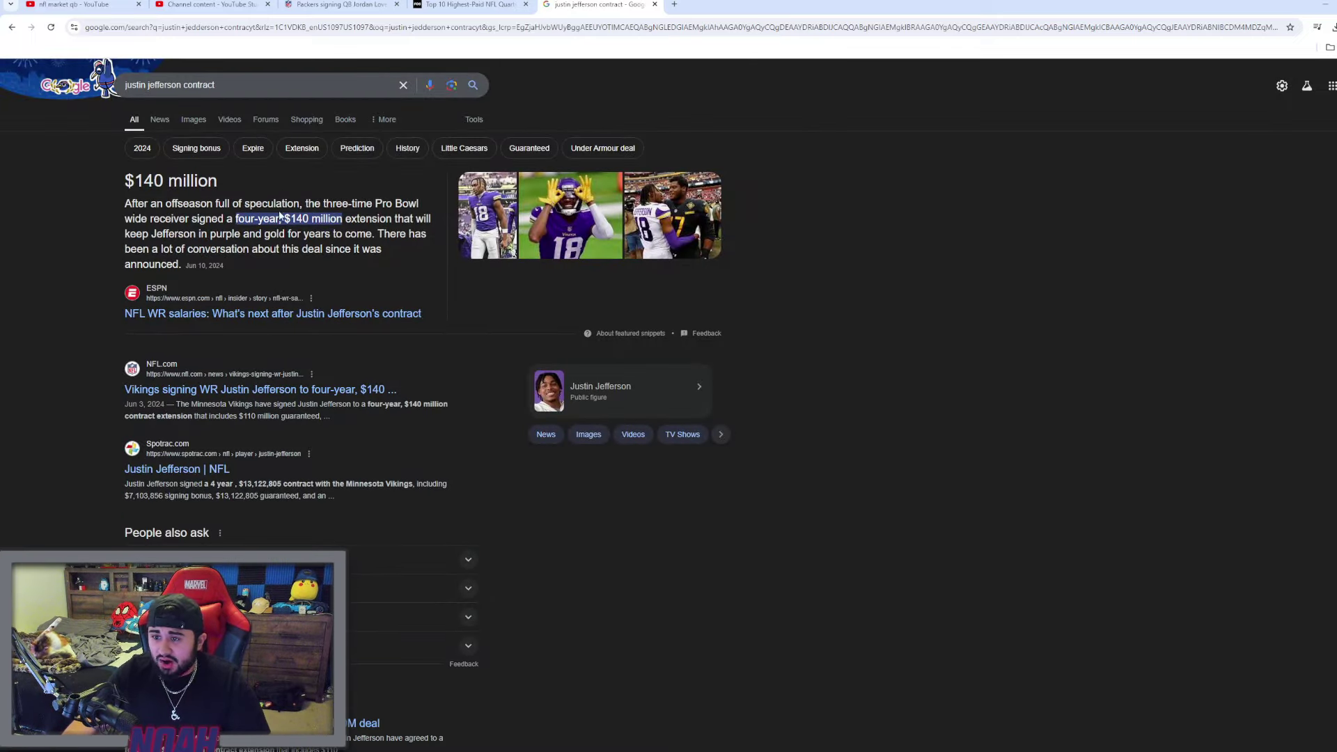
left_click(272, 312)
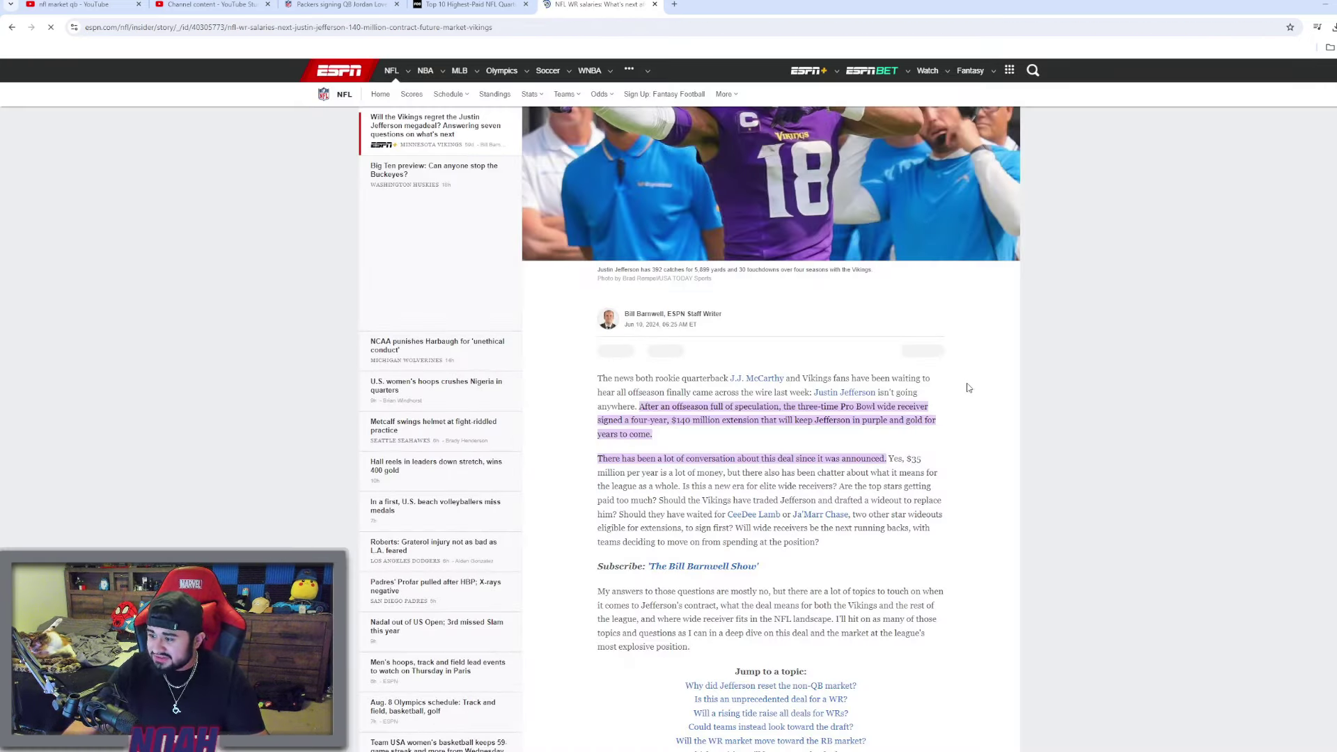
key("ctrl+t")
type("aduibn")
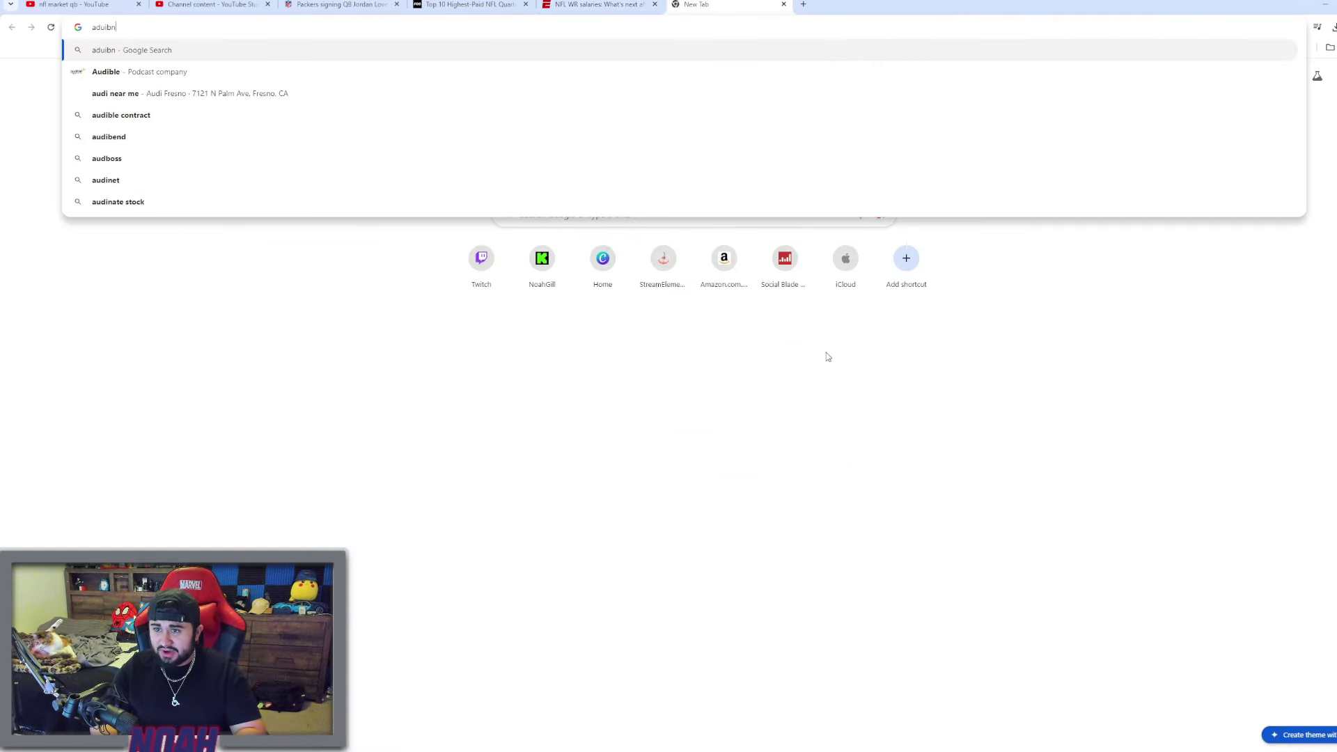
type("u")
key("BackSpace")
type("i")
key("BackSpace")
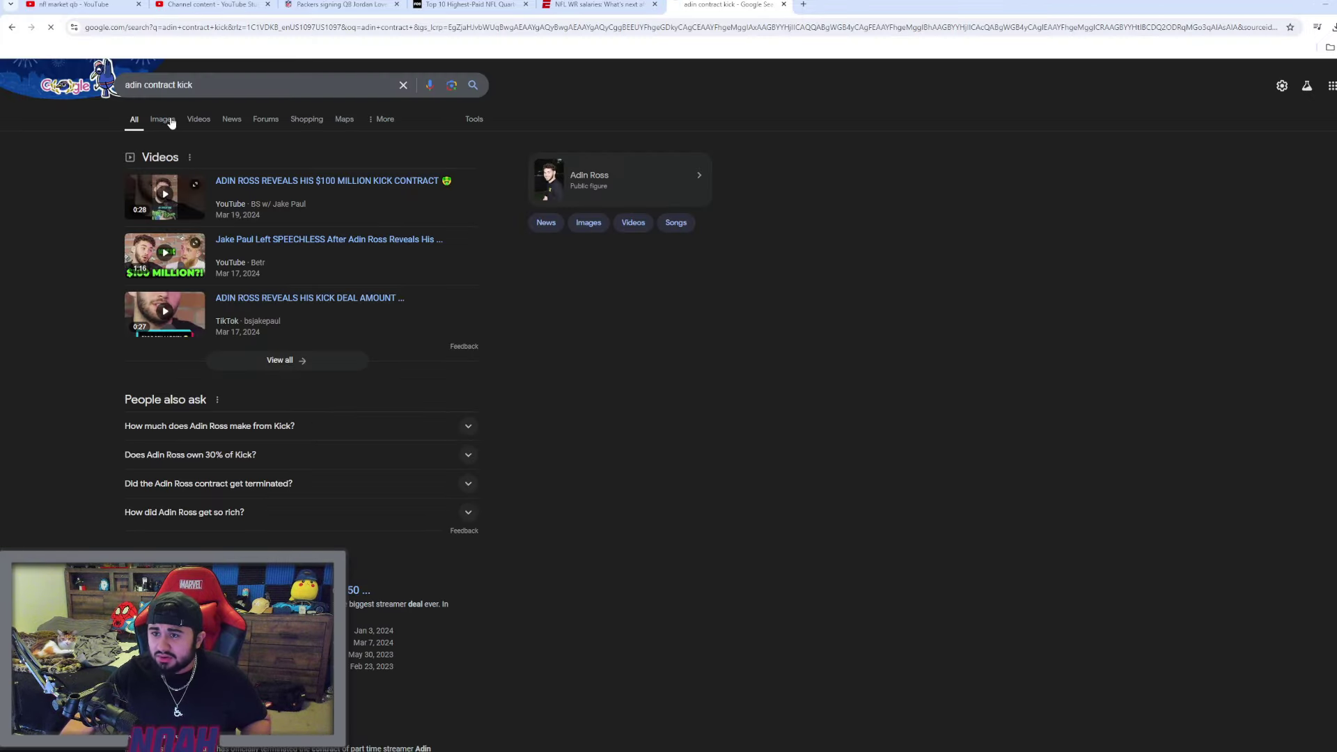
left_click(163, 119)
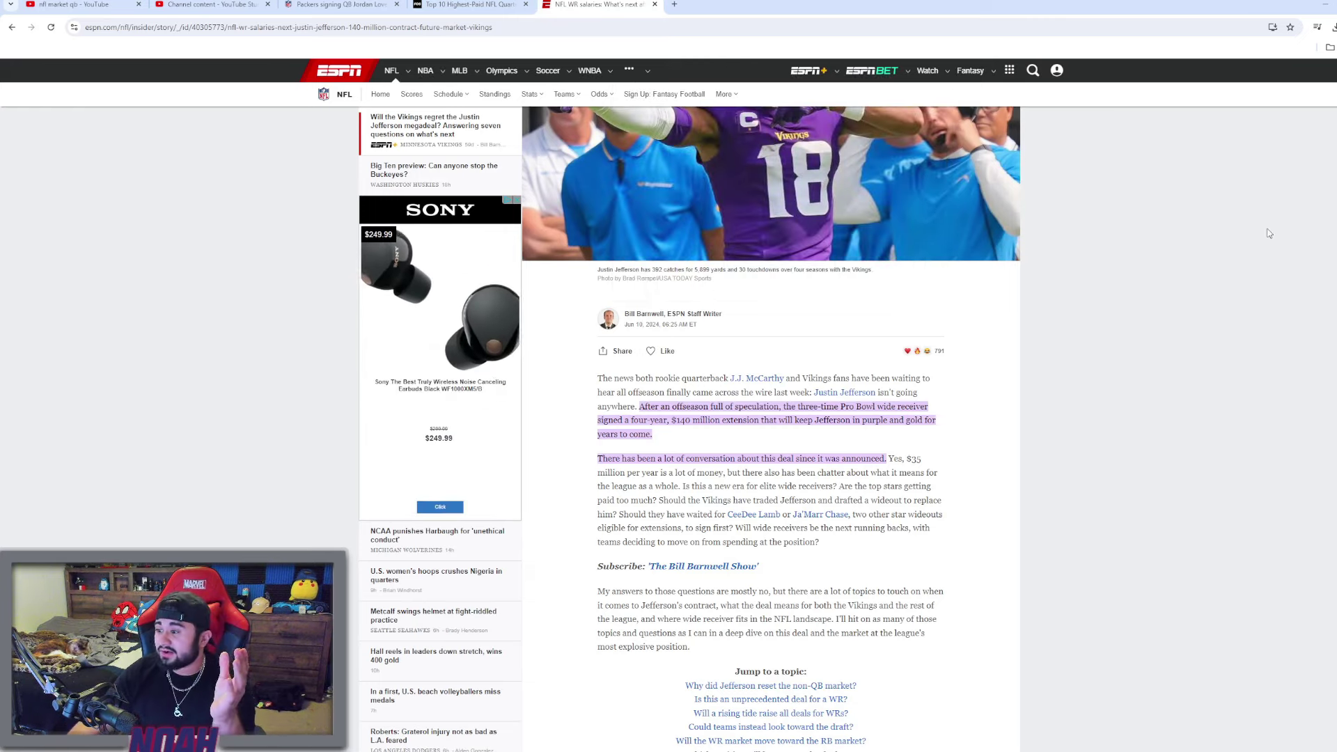
scroll(928, 382, "up", 2)
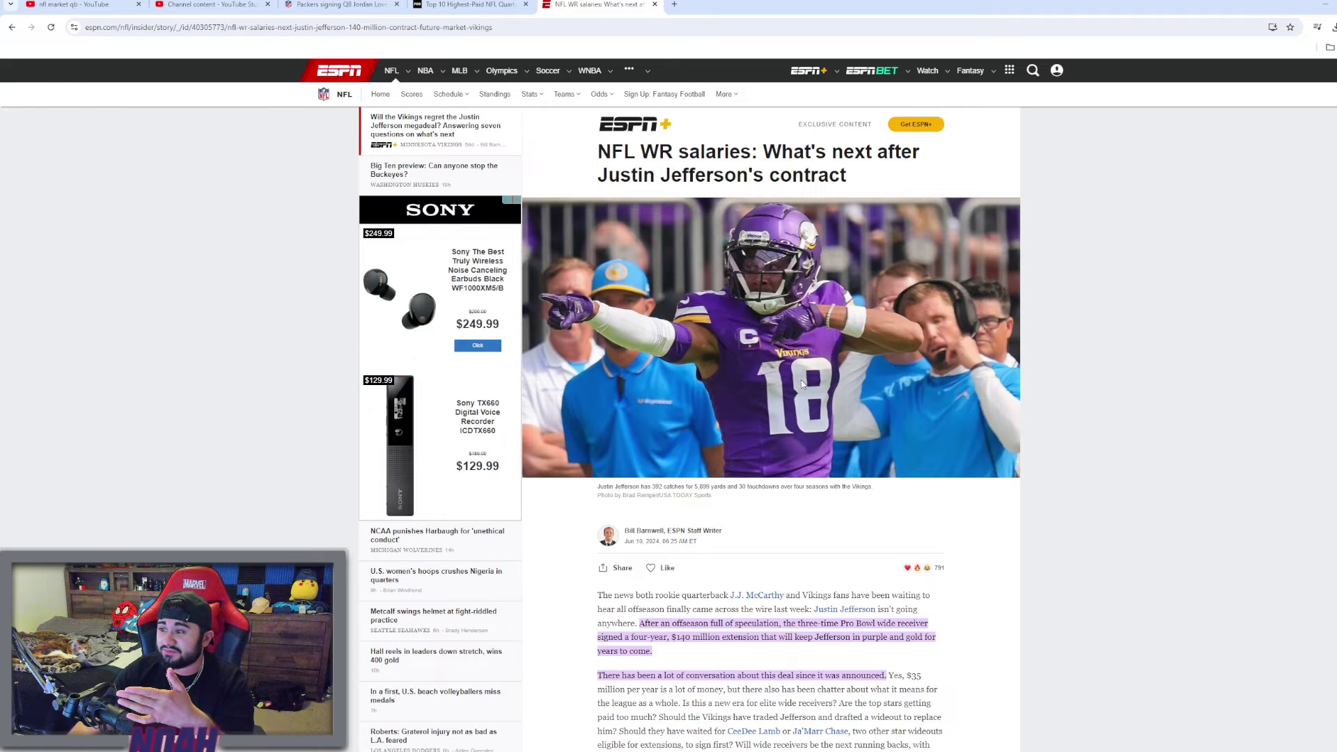
scroll(843, 393, "down", 2)
scroll(843, 394, "down", 2)
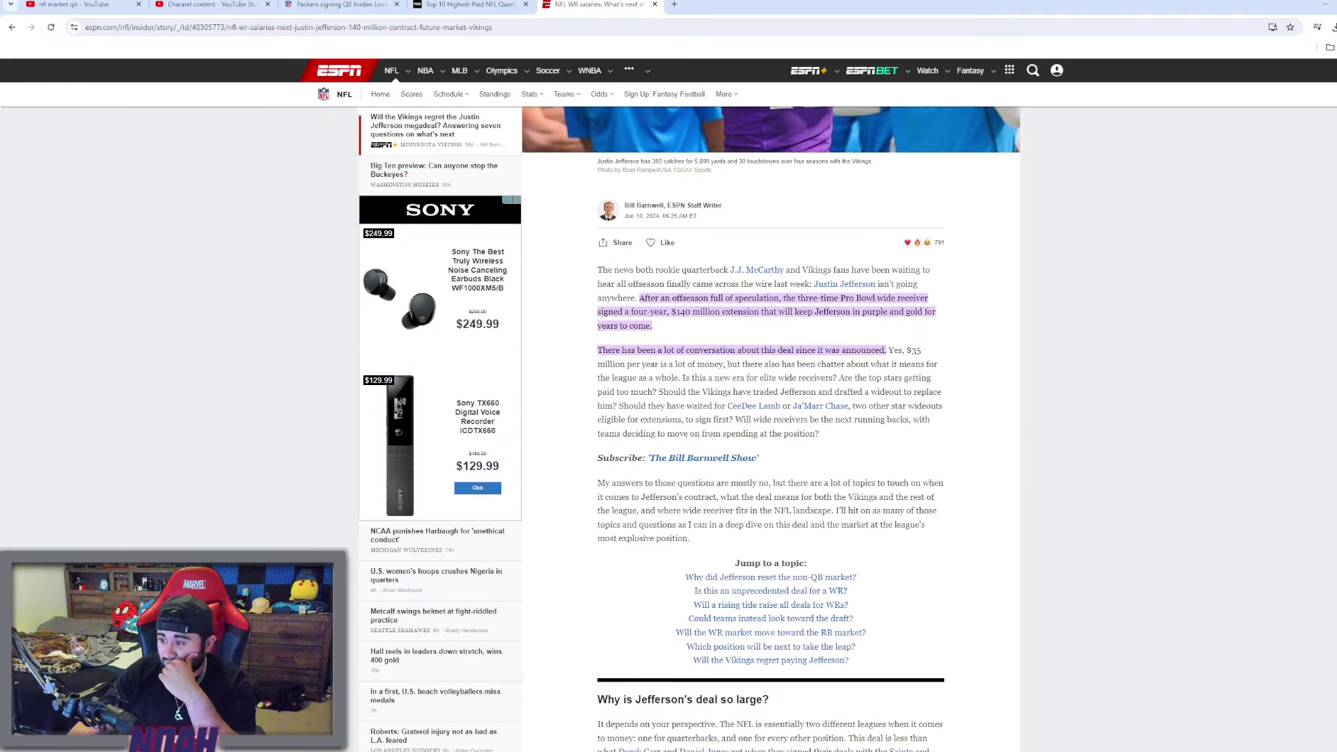
scroll(843, 393, "down", 2)
scroll(770, 430, "down", 1)
scroll(770, 430, "down", 2)
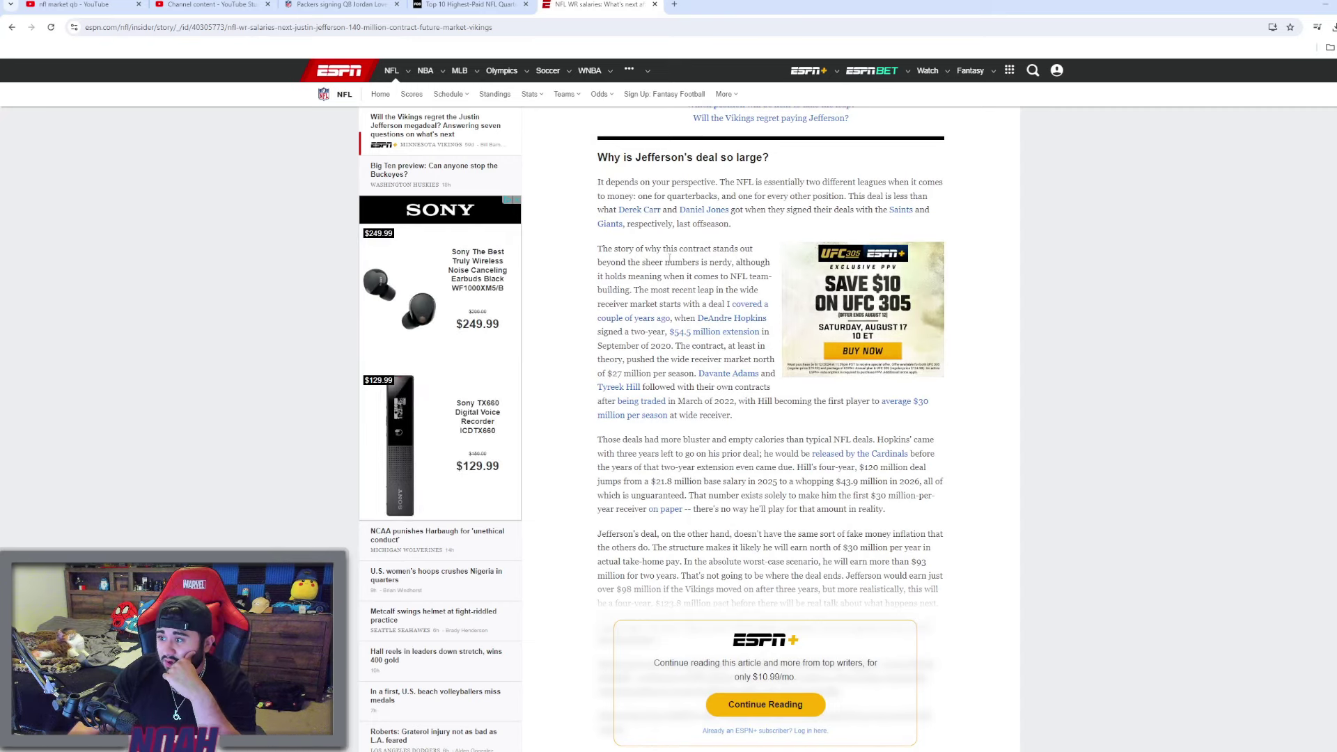
scroll(744, 245, "down", 3)
scroll(744, 244, "down", 2)
scroll(756, 315, "down", 2)
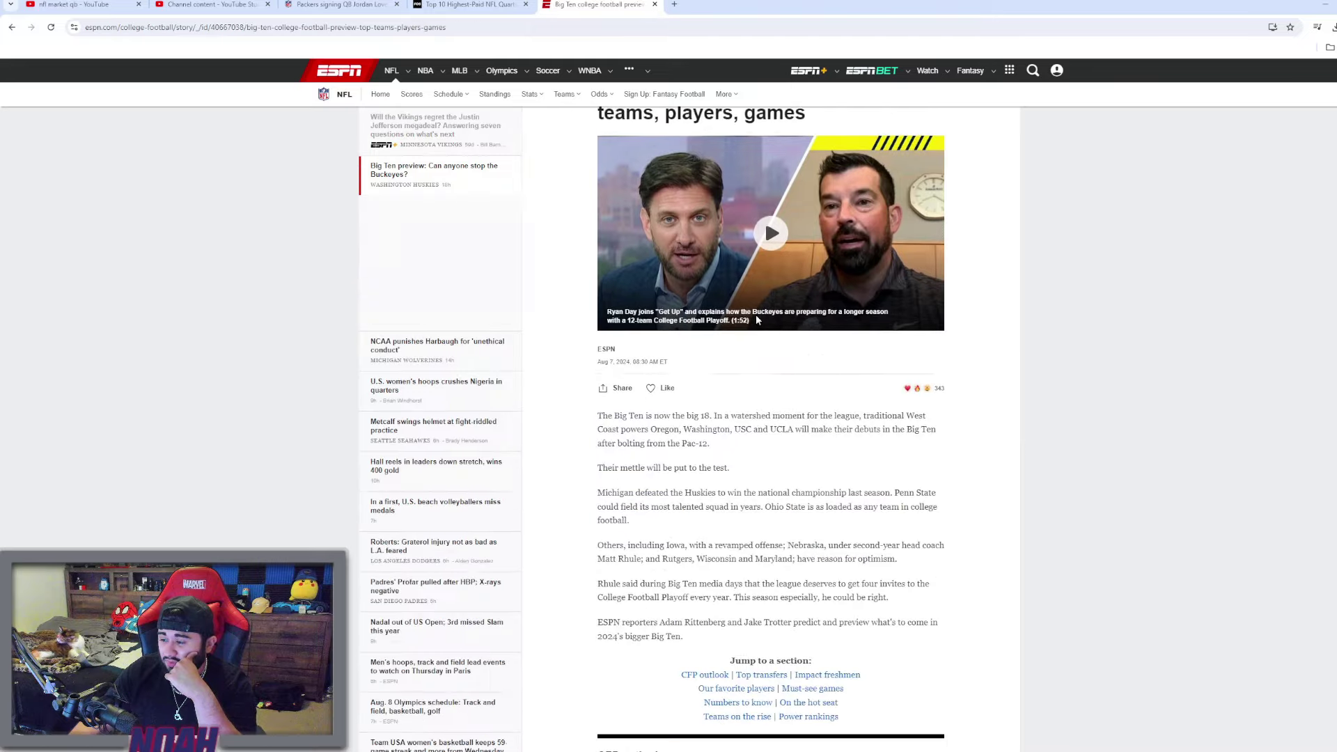
scroll(805, 388, "up", 4)
scroll(806, 388, "up", 3)
scroll(888, 418, "up", 5)
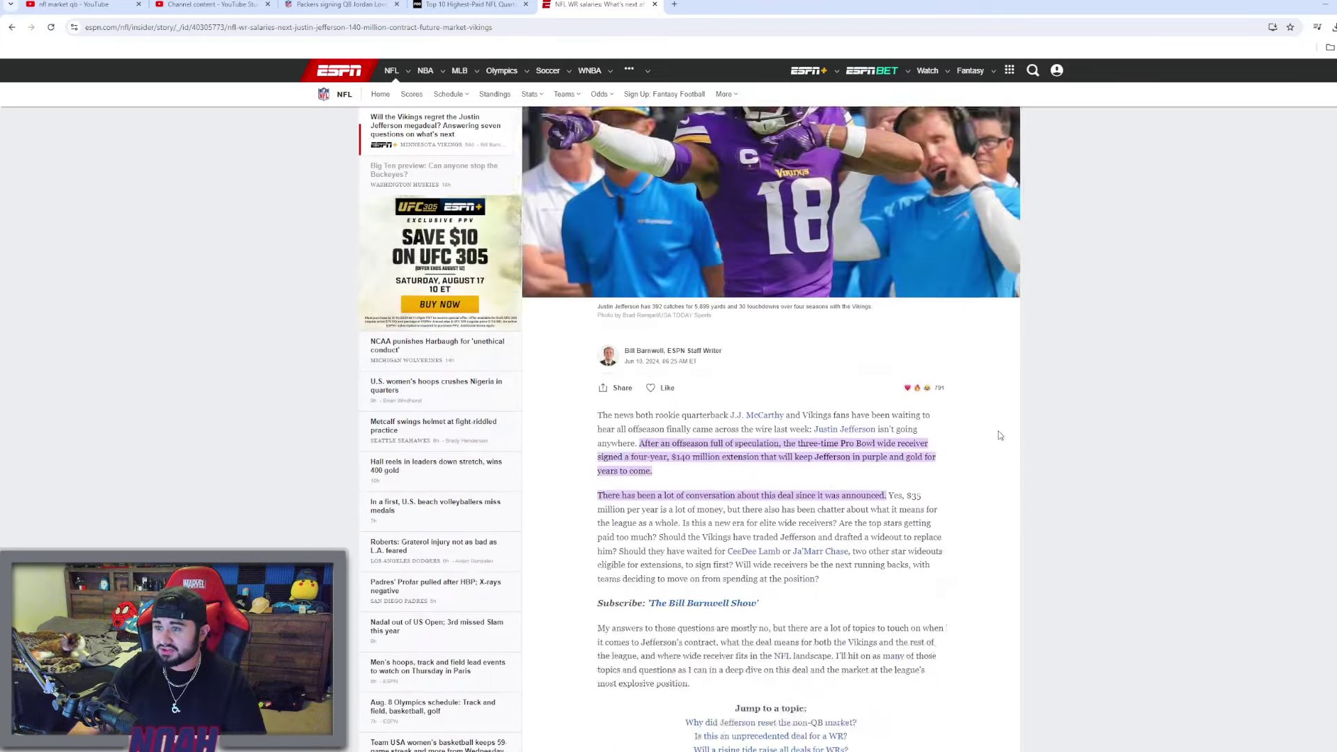
scroll(1006, 441, "up", 3)
- Open NFL.com's Jefferson extension article from the search results and close the empty new tab
key("alt+Left")
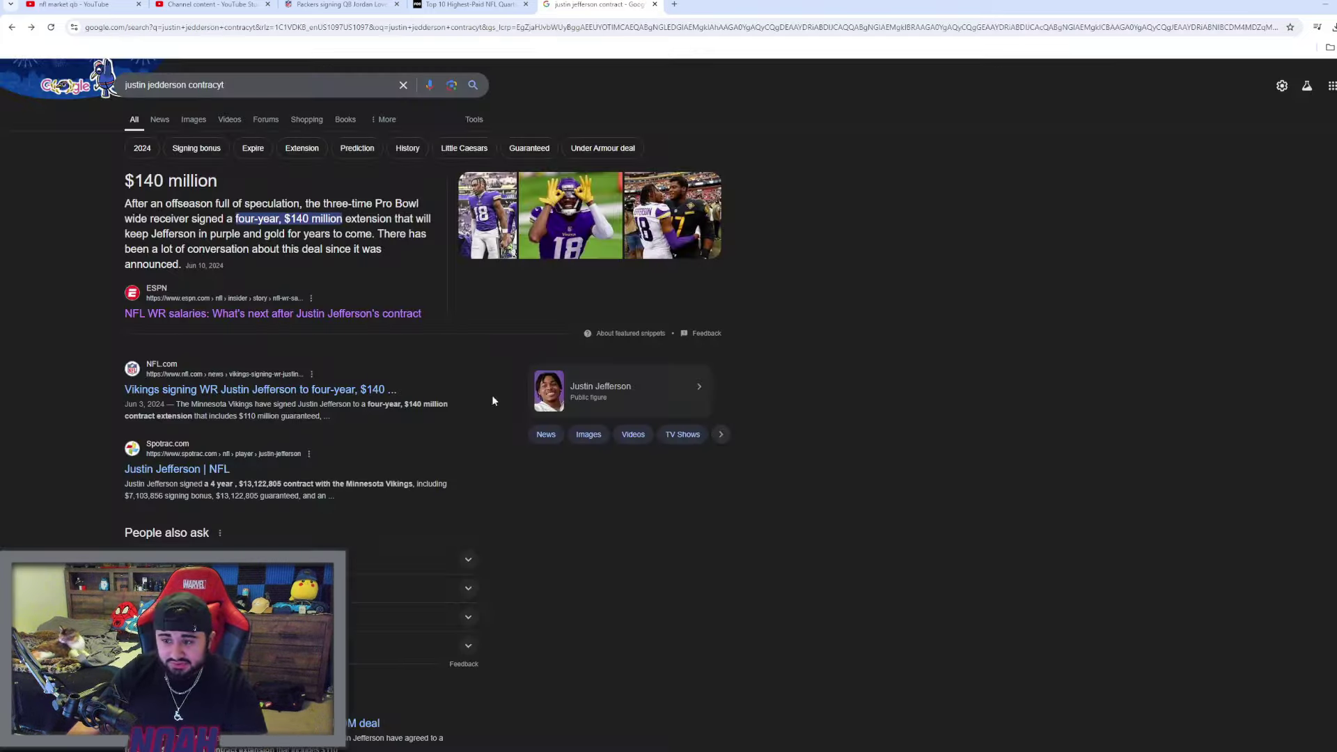
left_click(239, 392)
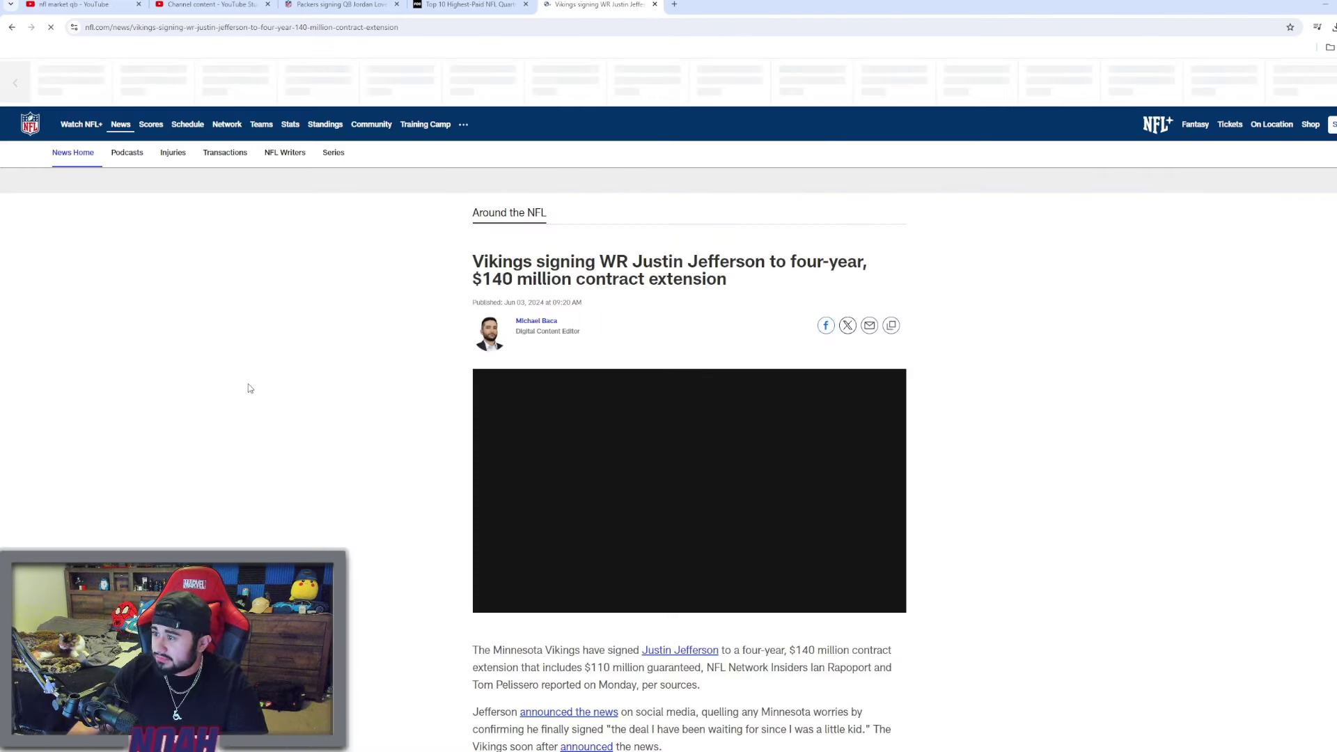
scroll(830, 337, "down", 1)
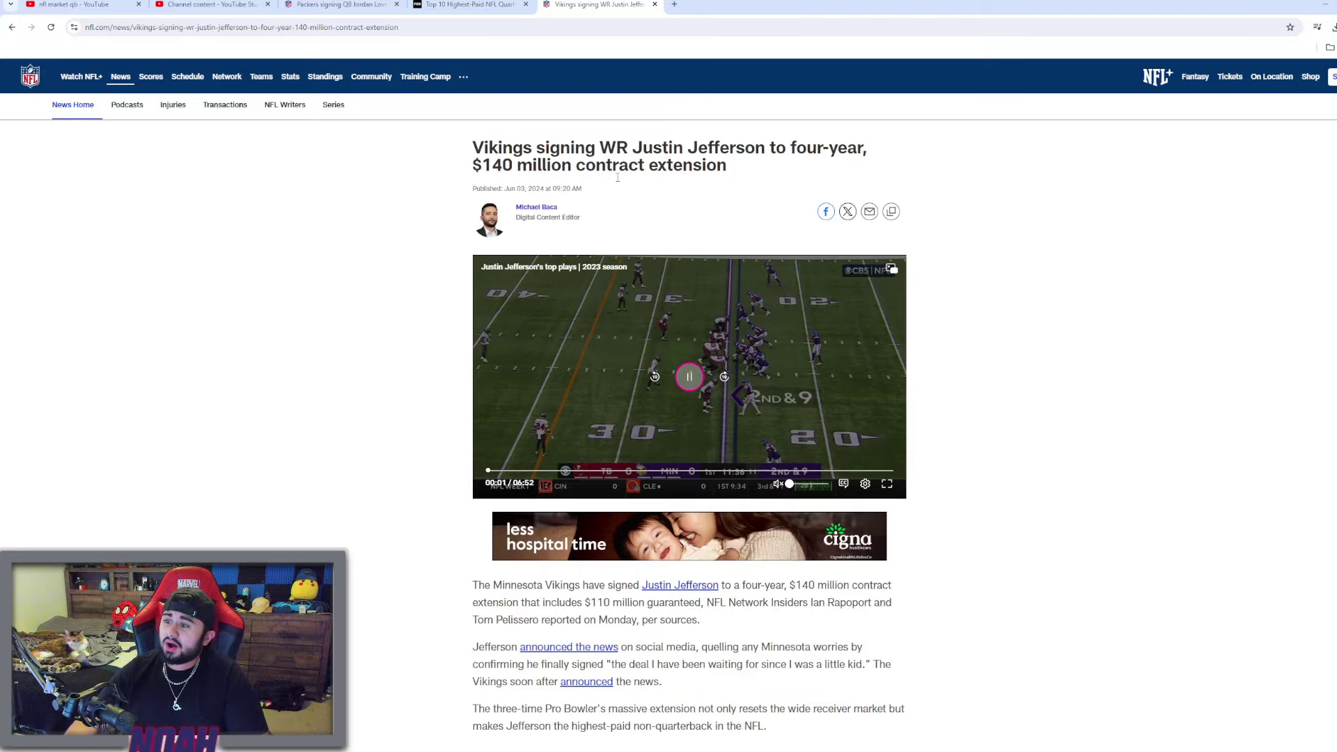
scroll(694, 185, "down", 1)
scroll(695, 184, "down", 1)
scroll(967, 267, "down", 1)
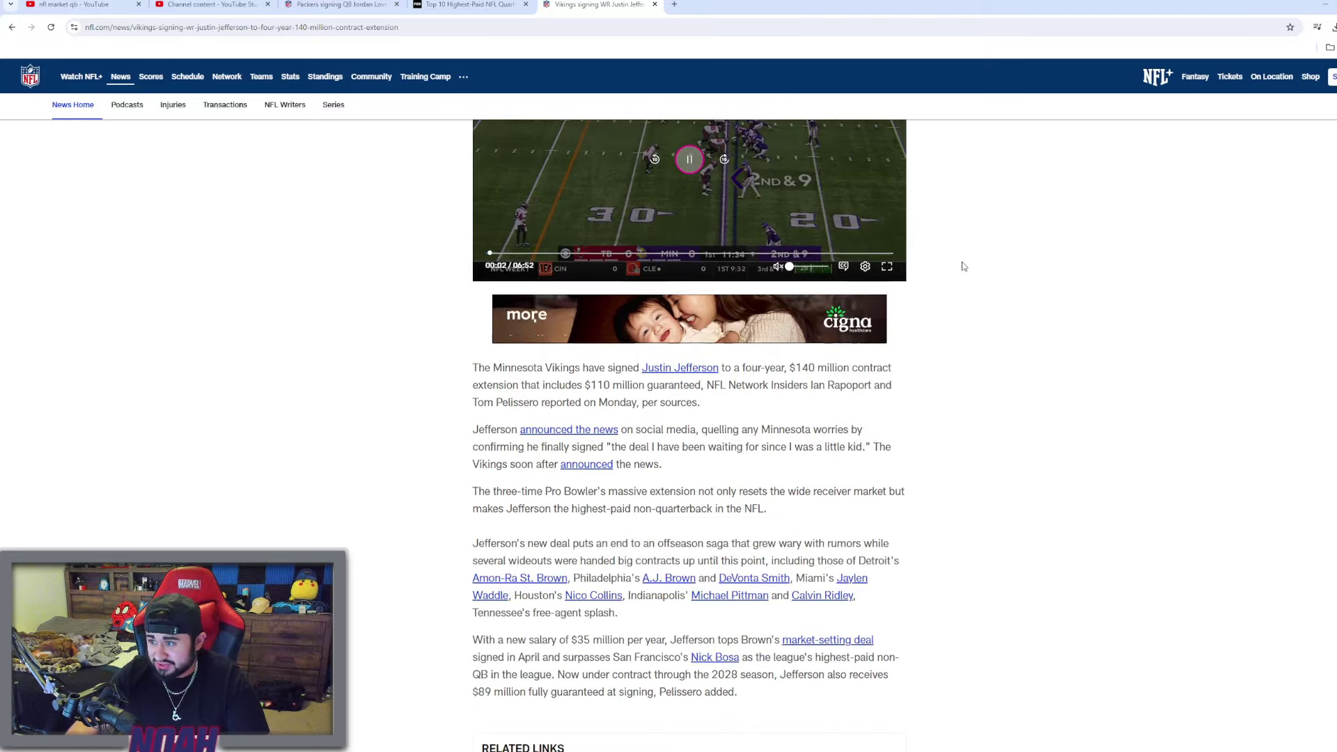
scroll(962, 262, "down", 2)
scroll(833, 255, "down", 3)
scroll(888, 271, "down", 3)
scroll(947, 289, "up", 5)
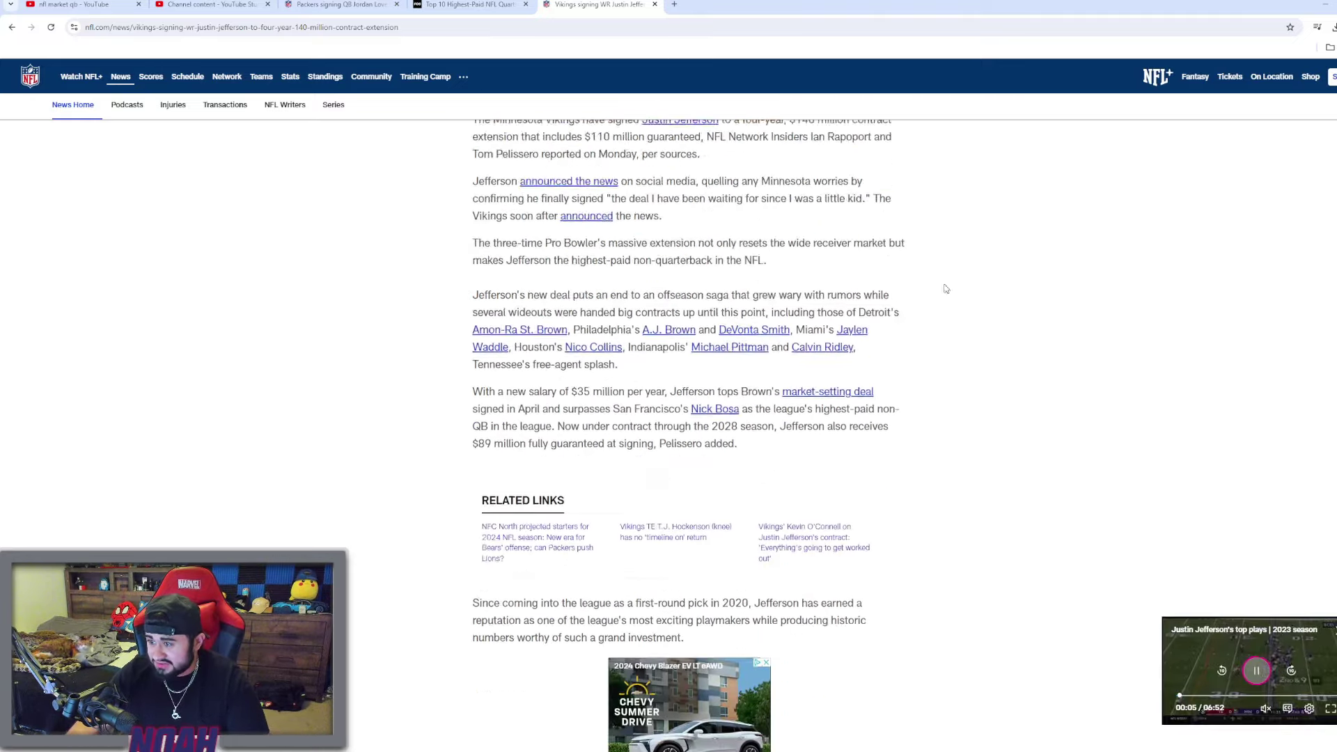
scroll(990, 298, "up", 1)
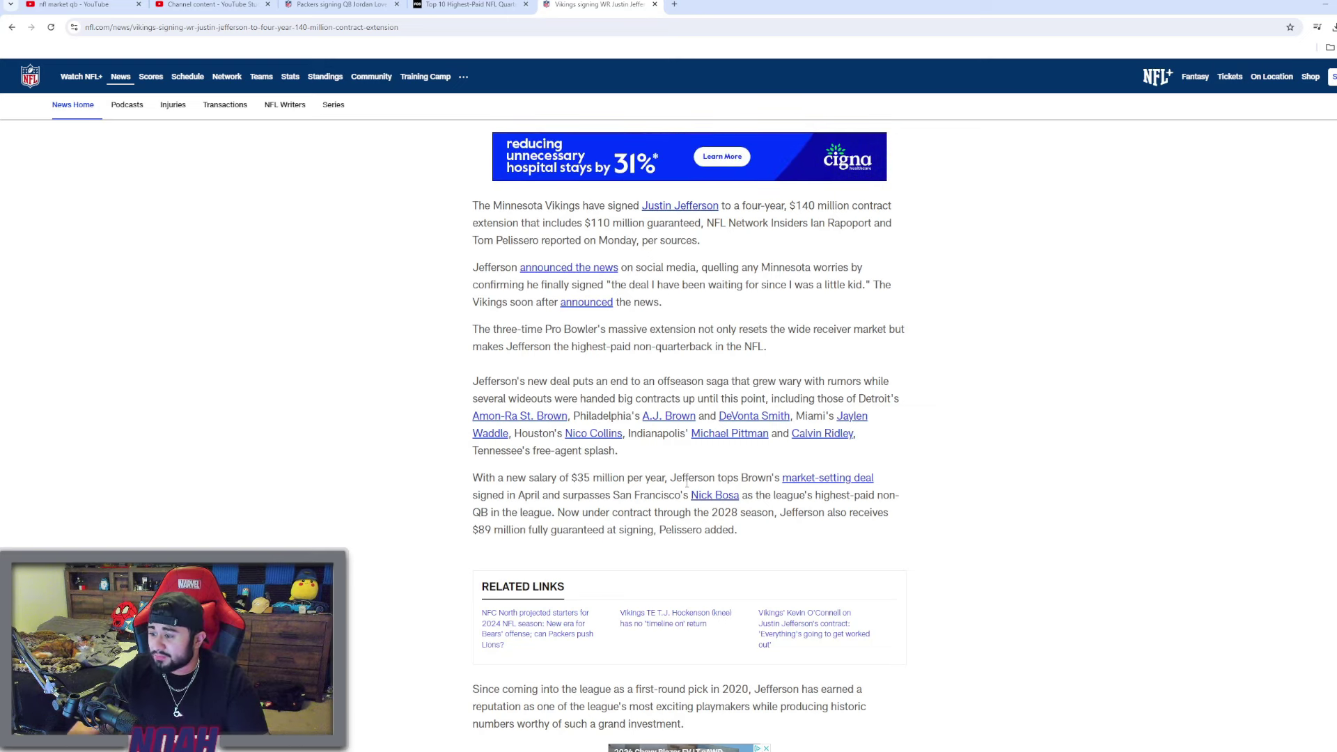
scroll(1096, 427, "down", 1)
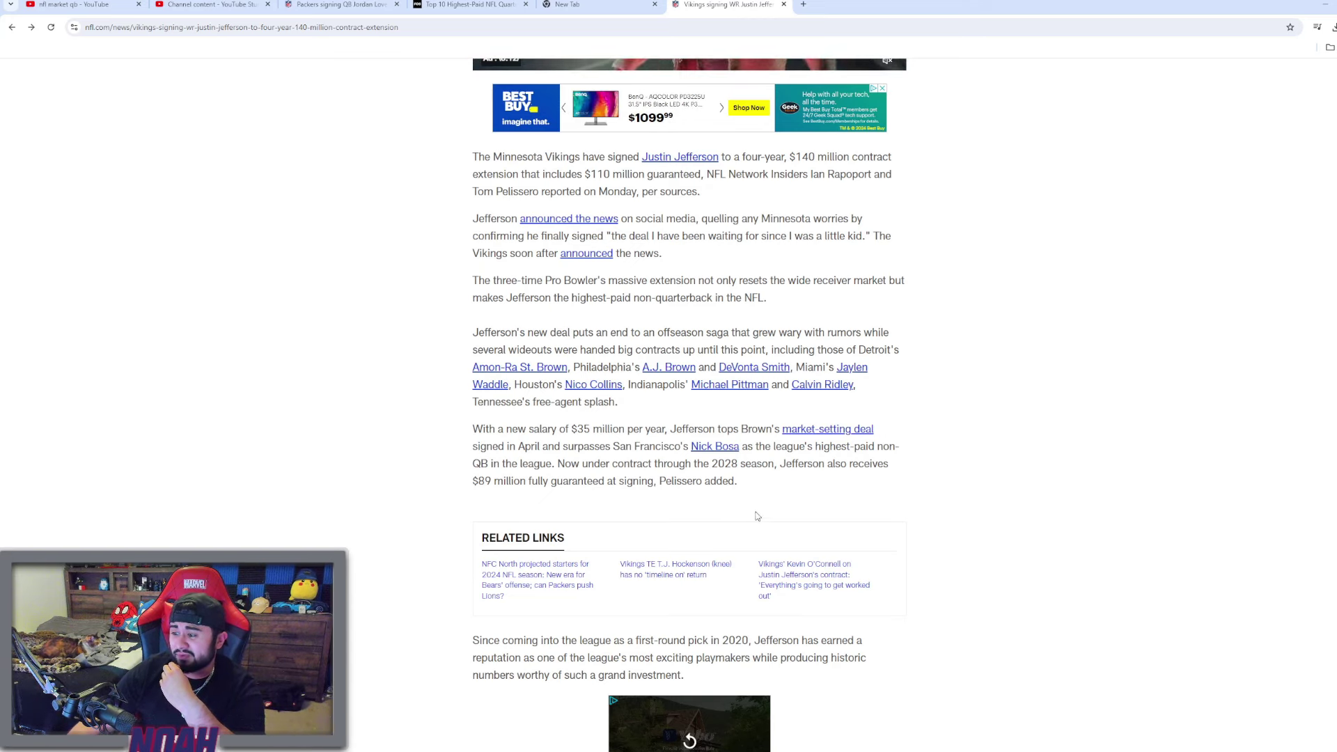
scroll(971, 479, "down", 3)
scroll(1013, 478, "up", 1)
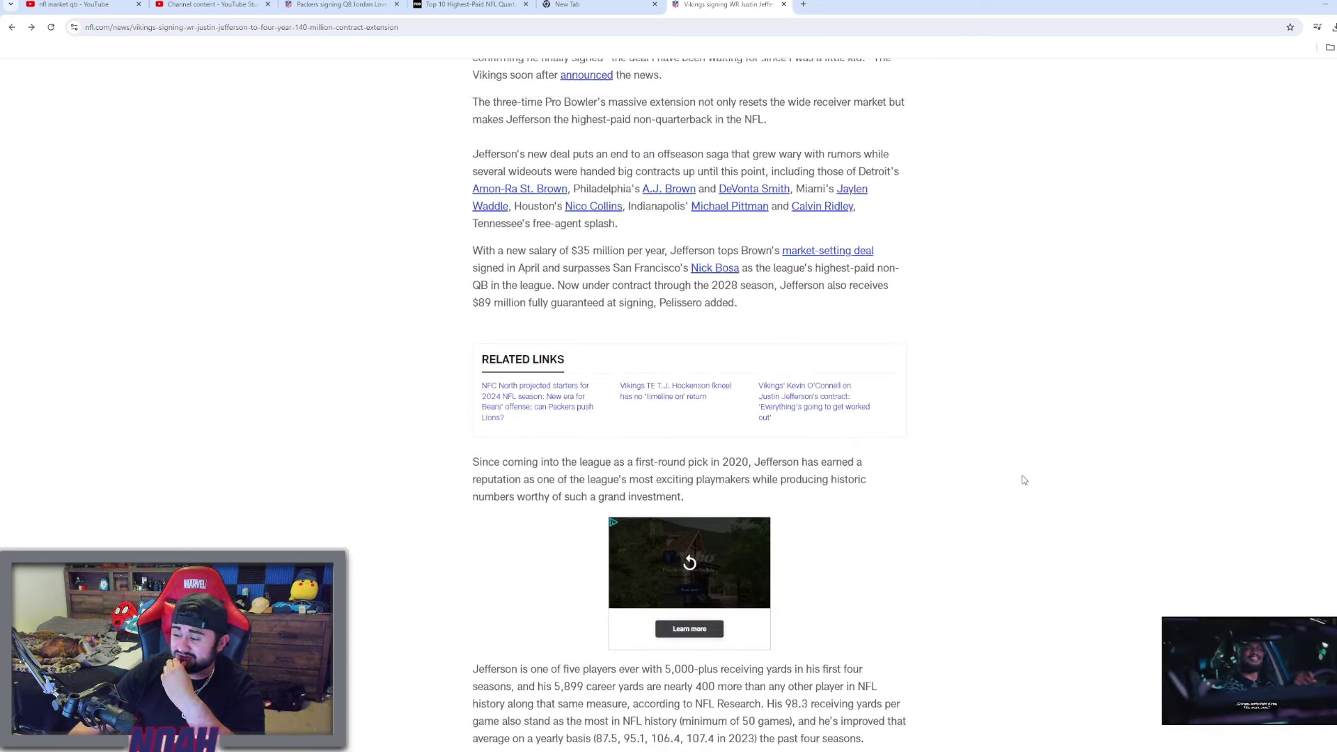
scroll(1019, 480, "up", 8)
scroll(1024, 471, "down", 1)
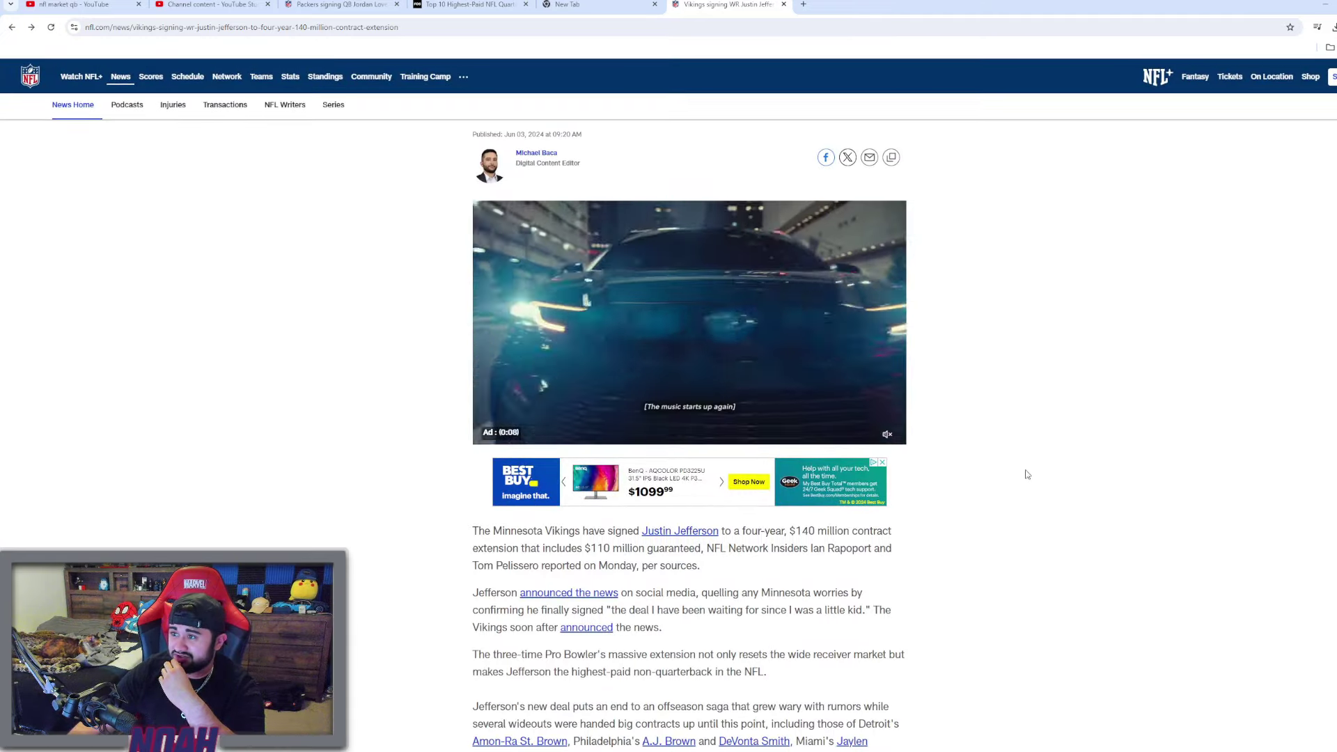
scroll(1024, 472, "down", 5)
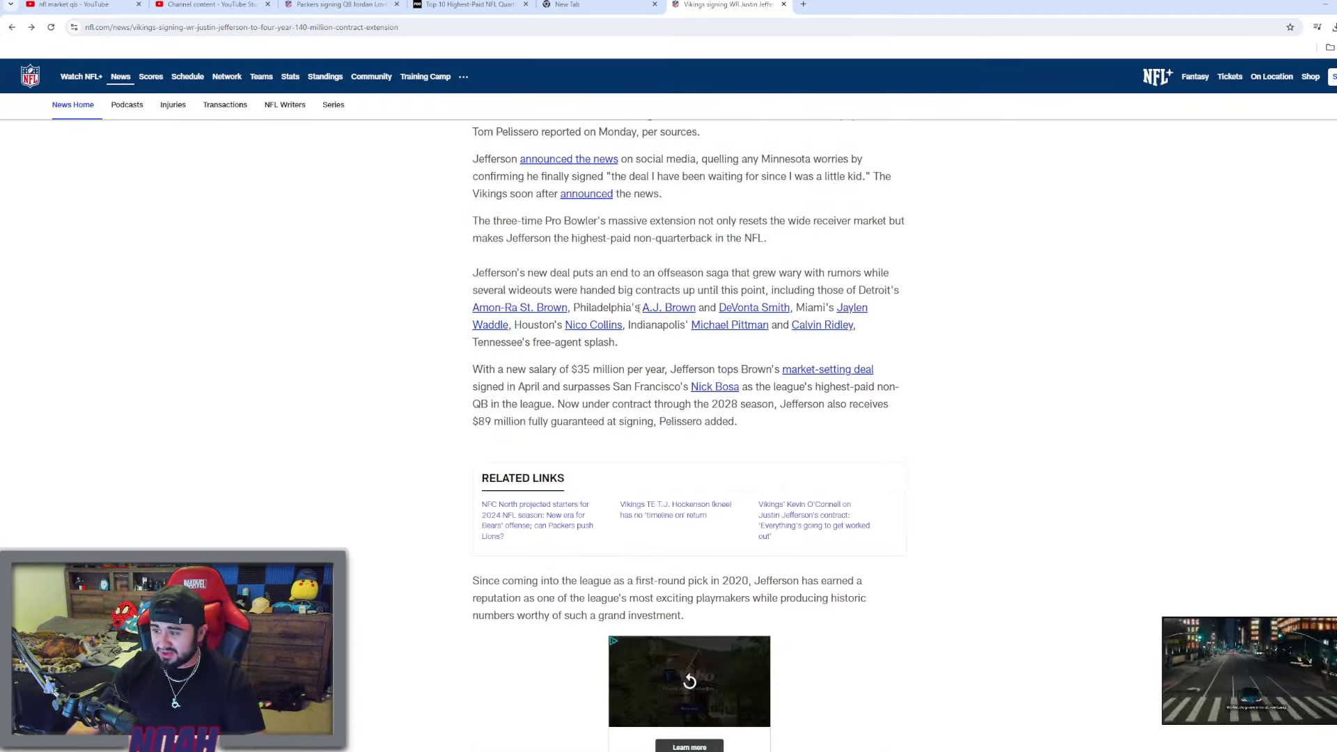
left_click(572, 5)
key("ctrl+w")
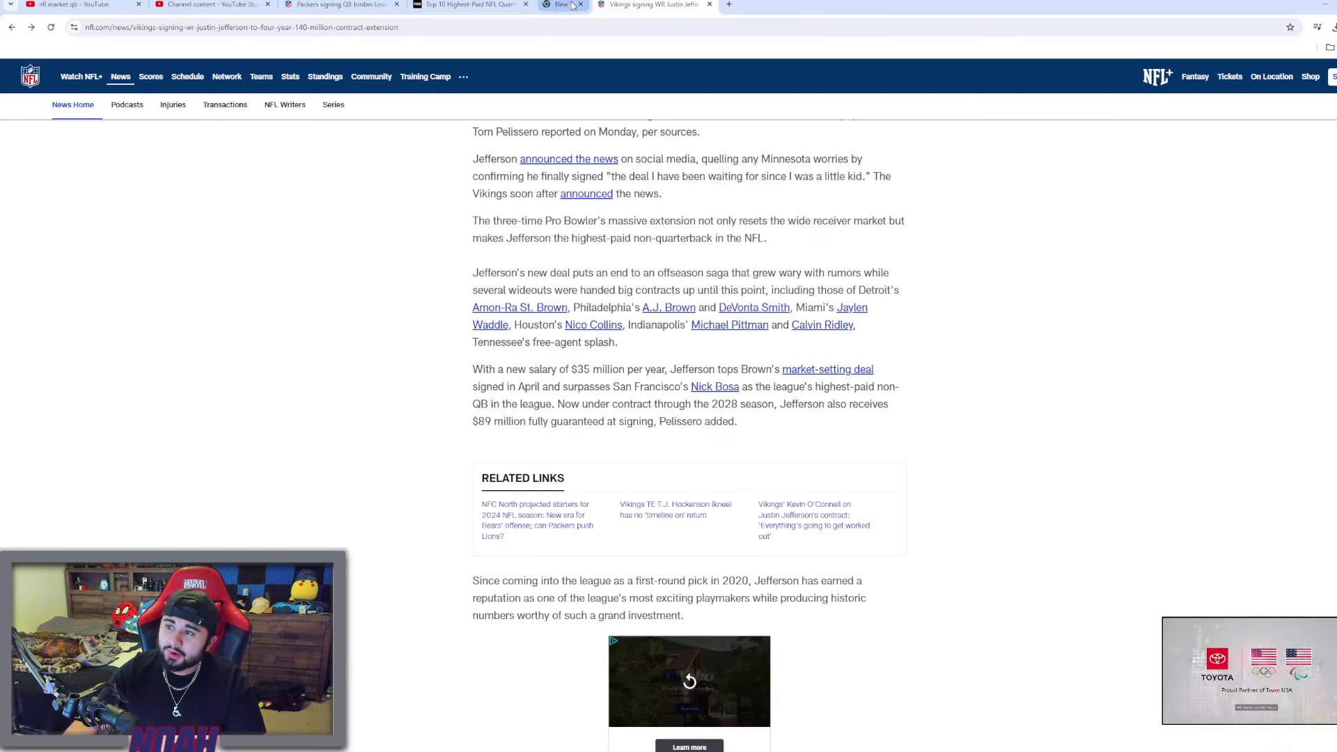
- Flip between the QB salary ranking and the Jordan Love extension article
left_click(474, 4)
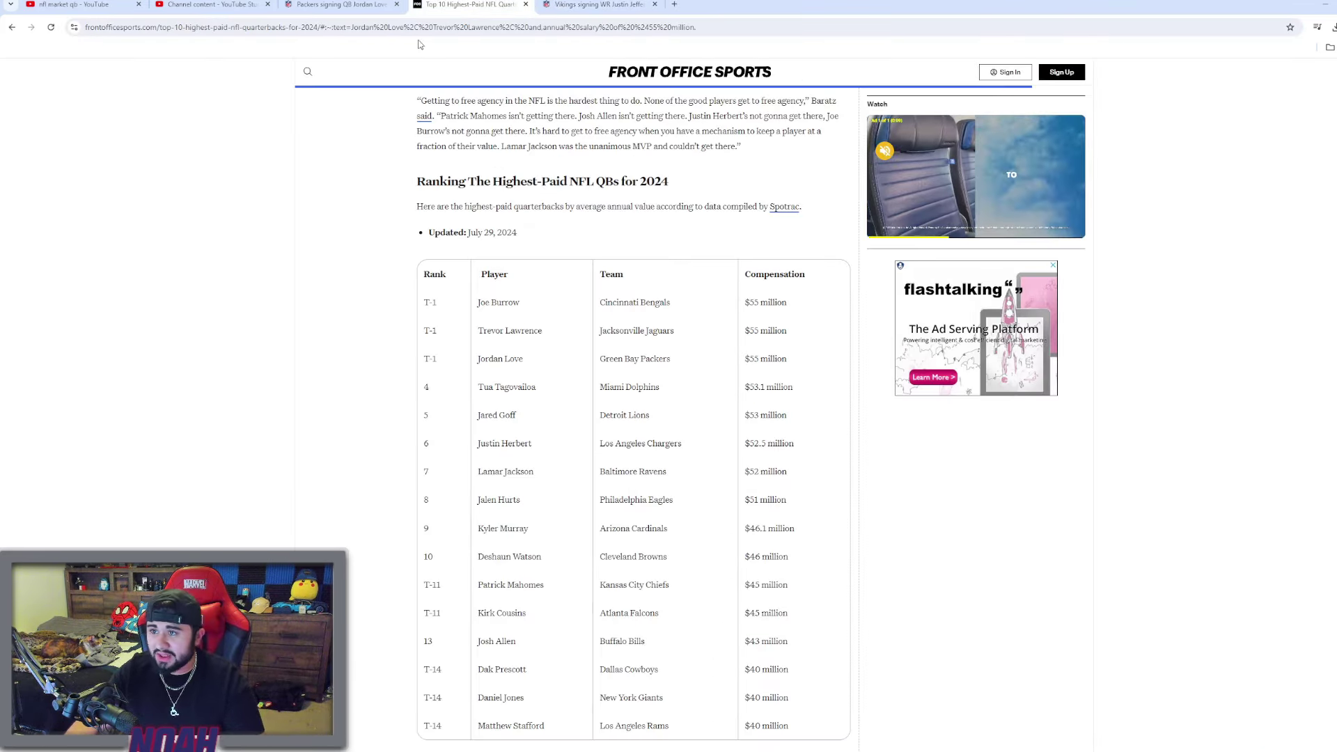
left_click(355, 6)
left_click(275, 6)
left_click(344, 4)
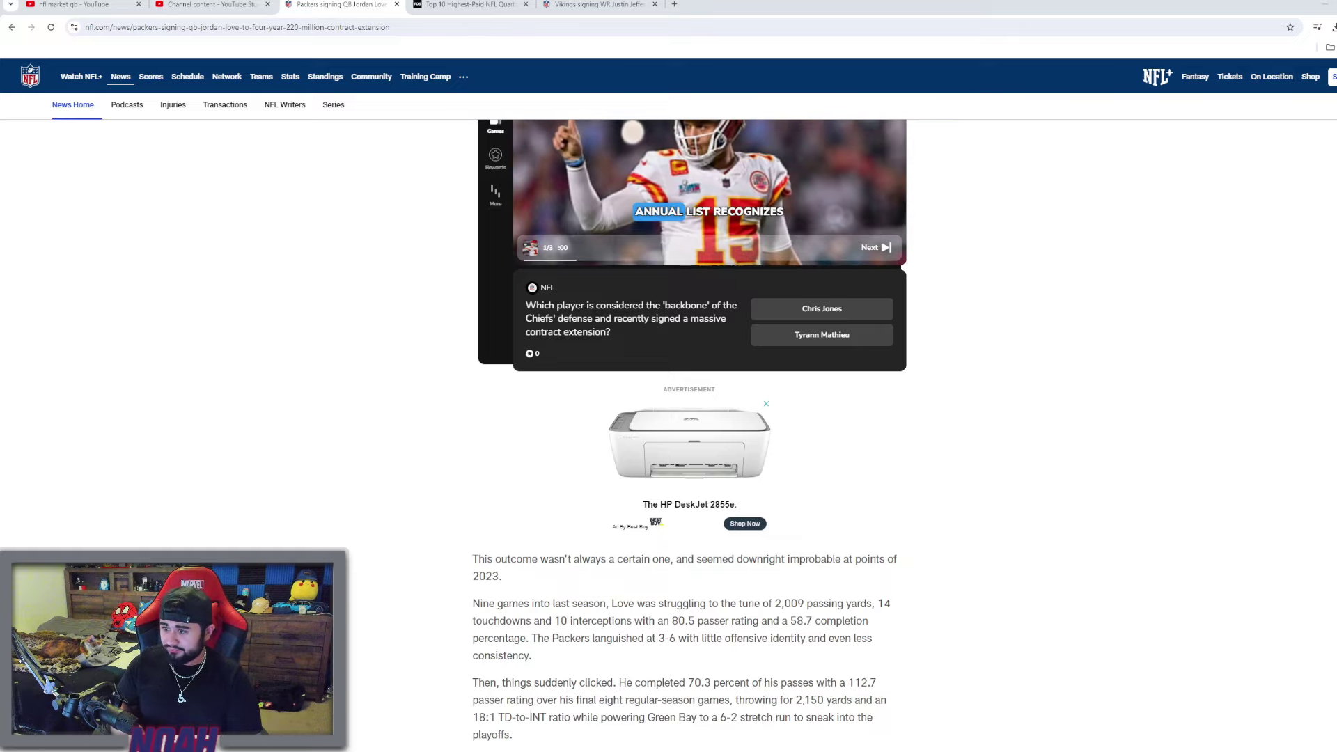
scroll(404, 453, "down", 2)
scroll(330, 174, "down", 4)
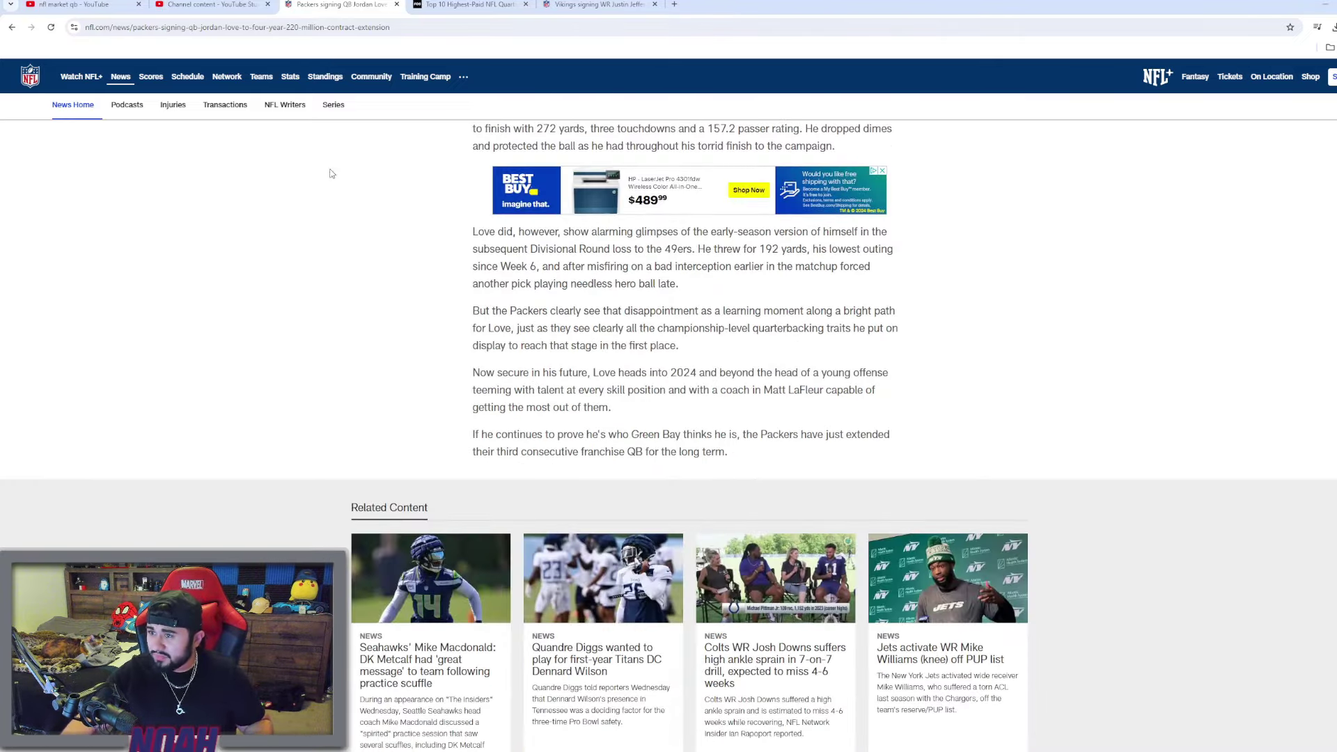
- In the QB salary table, highlight and clear the Mahomes and Cousins rows
left_click(470, 5)
scroll(627, 407, "down", 2)
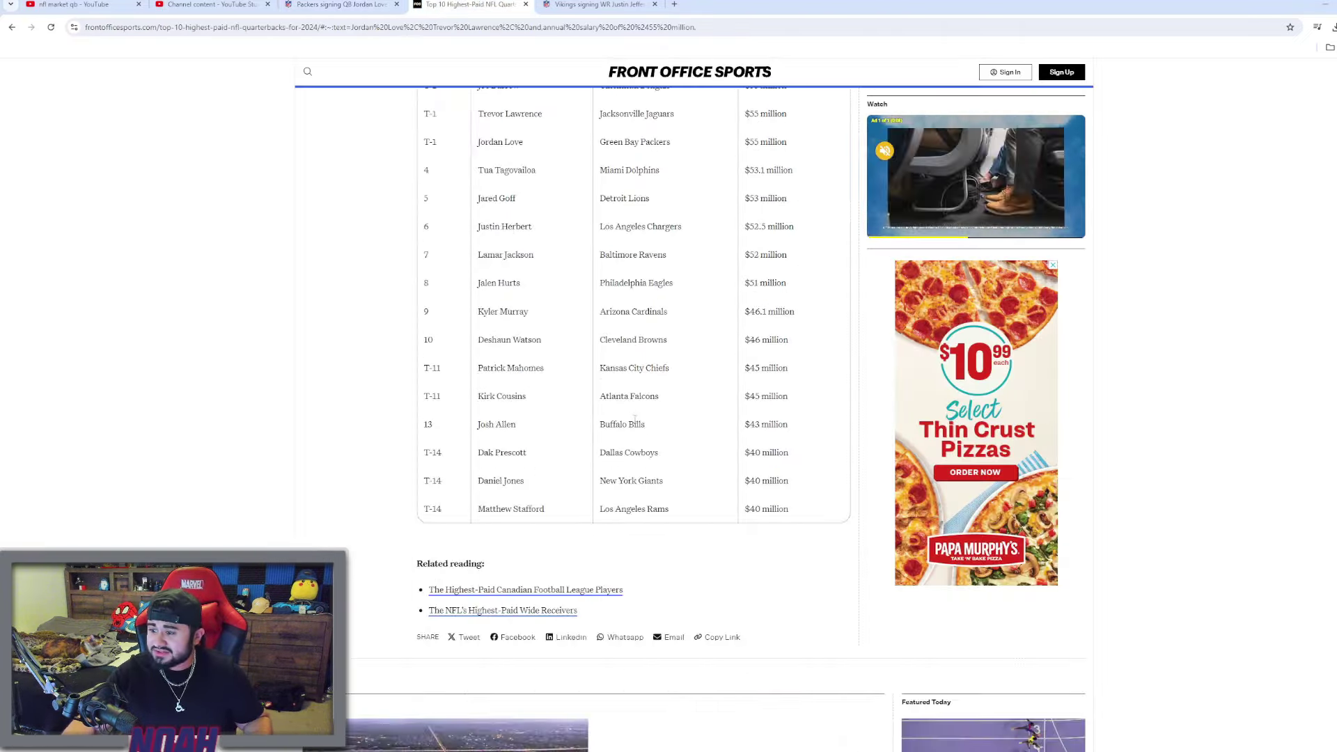
left_click_drag(493, 369, 683, 386)
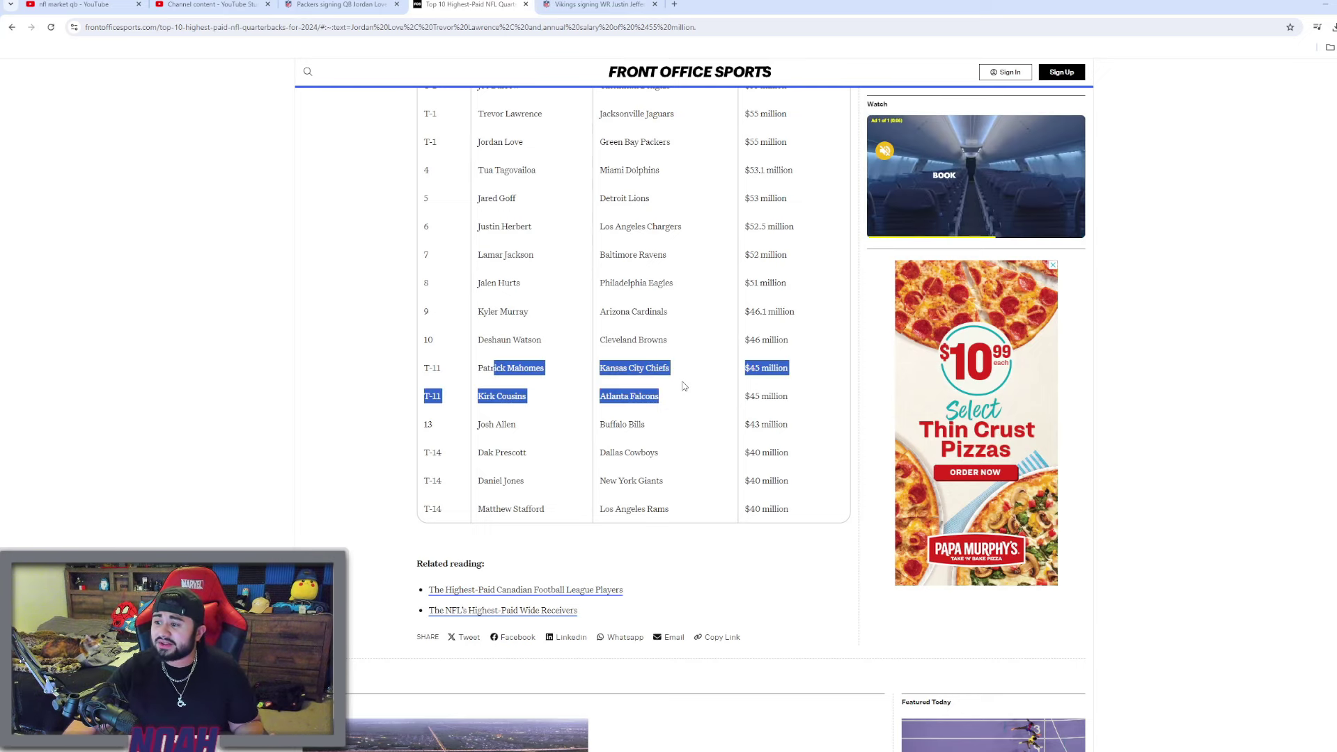
left_click(441, 381)
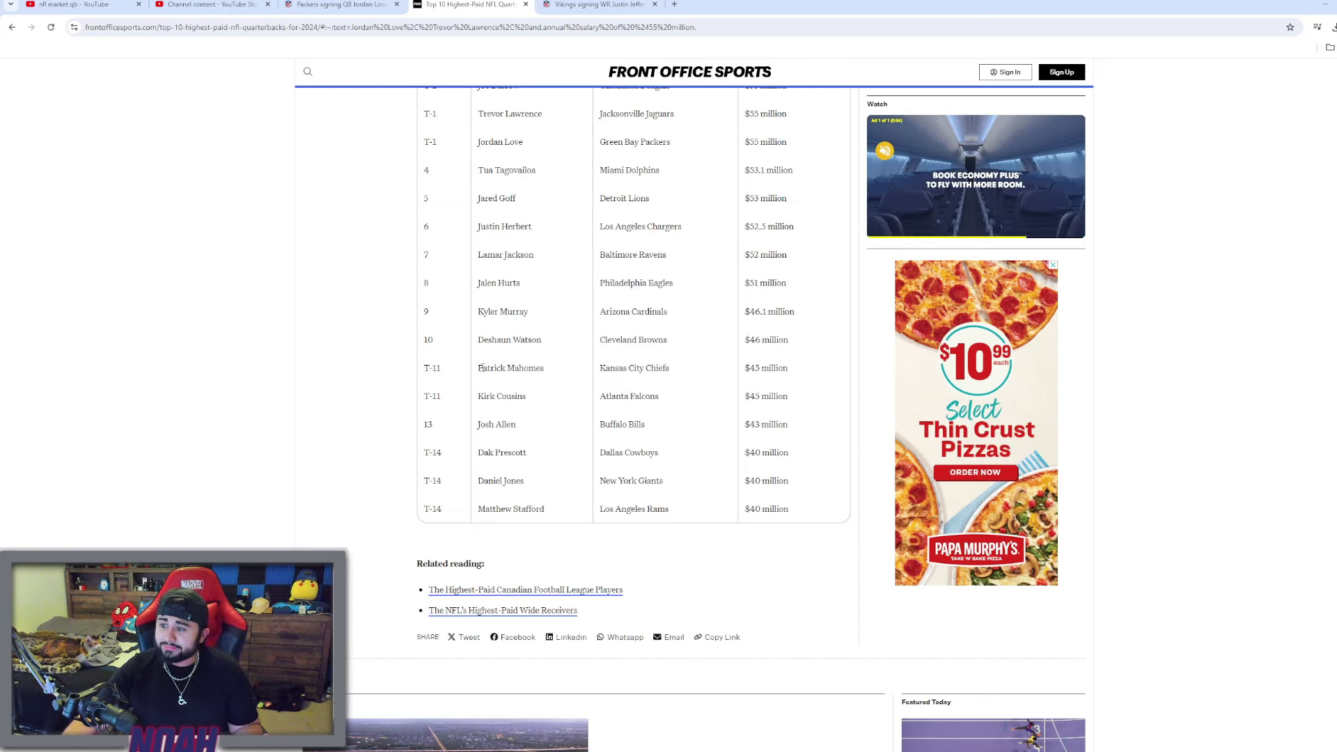
left_click_drag(533, 369, 556, 369)
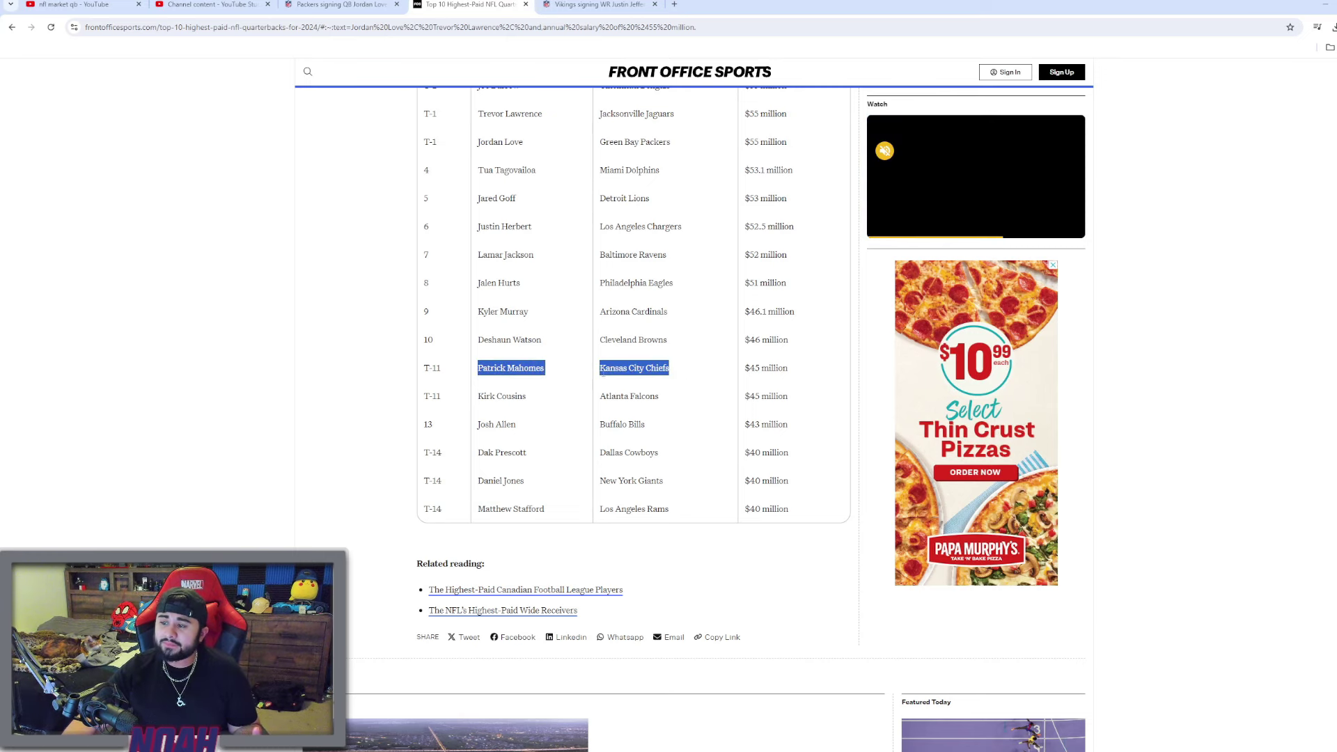
left_click(525, 384)
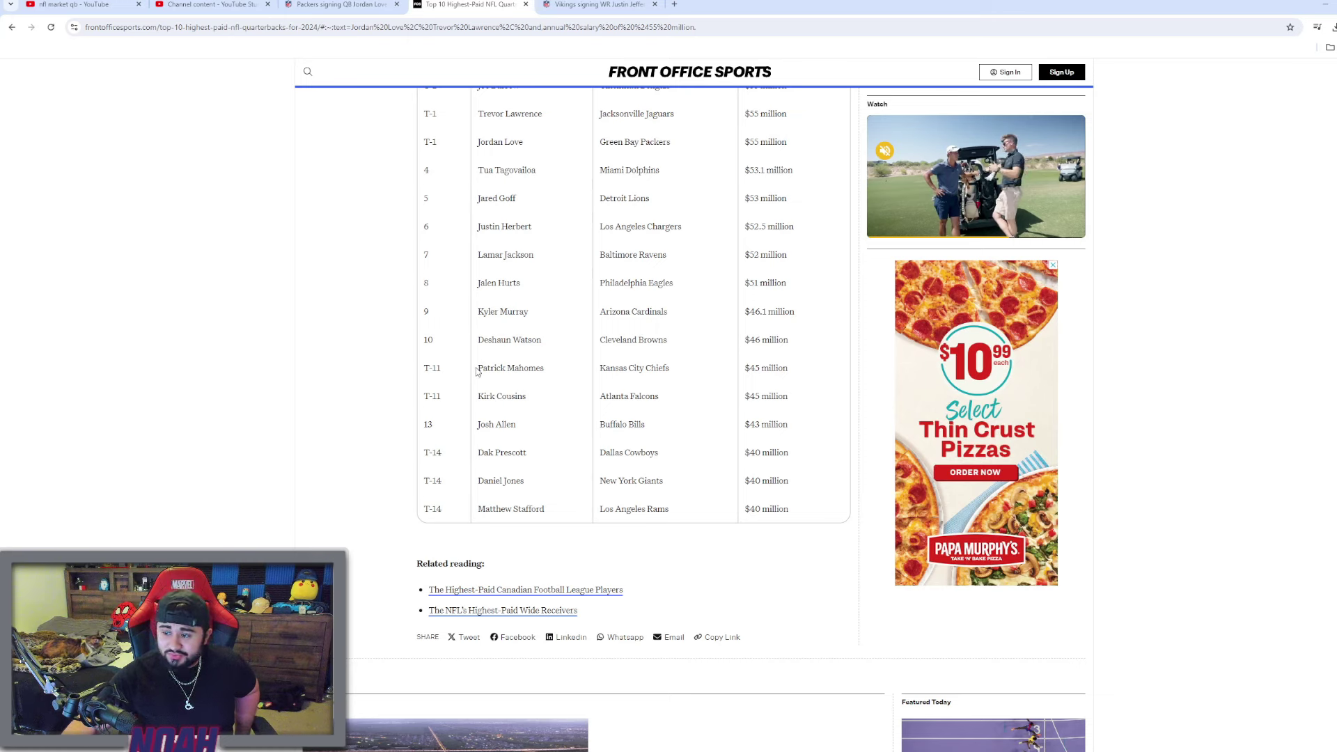
left_click_drag(478, 370, 546, 368)
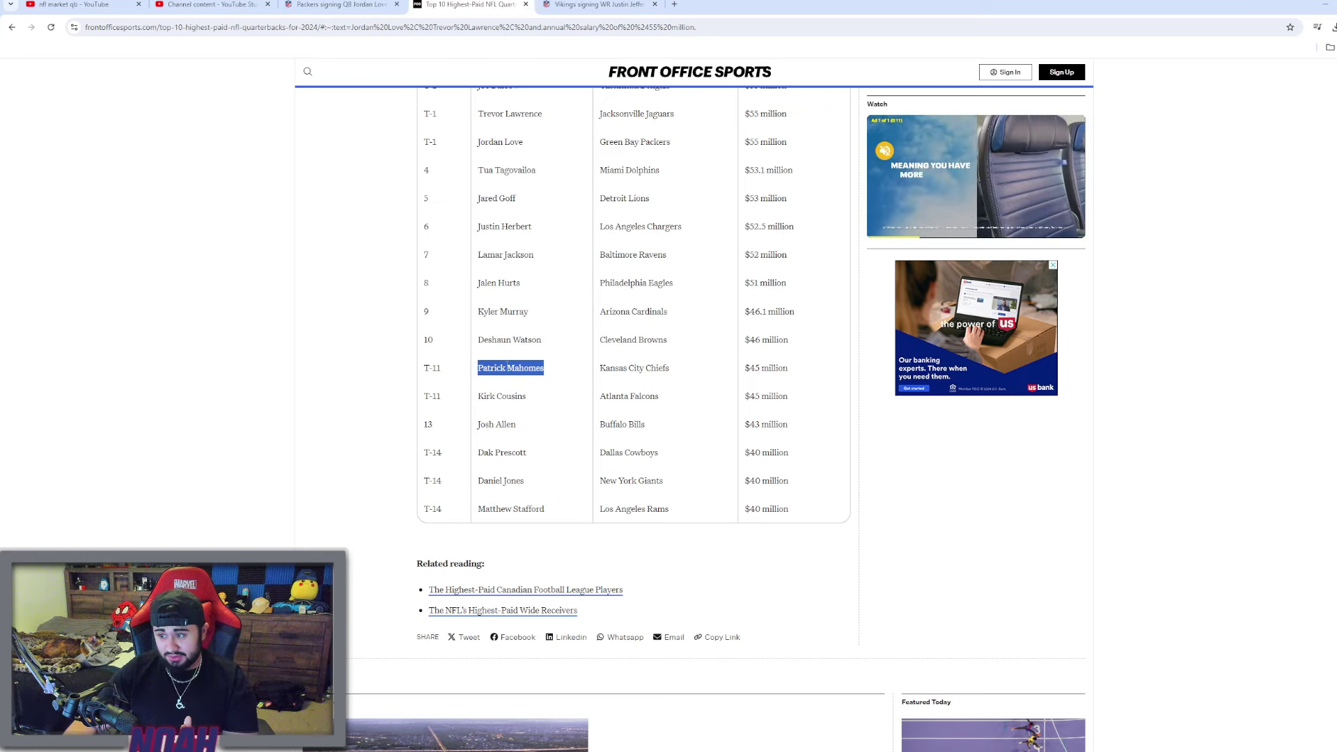
left_click(509, 368)
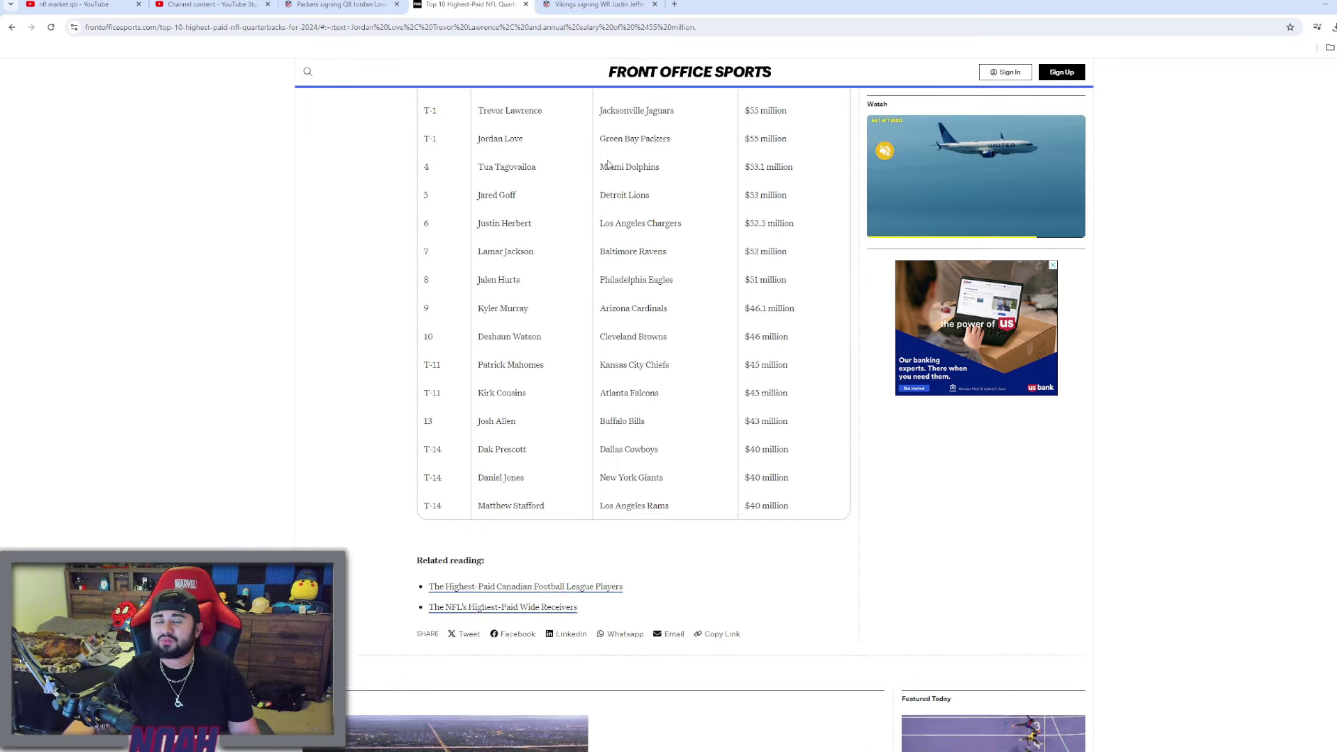
scroll(529, 569, "up", 1)
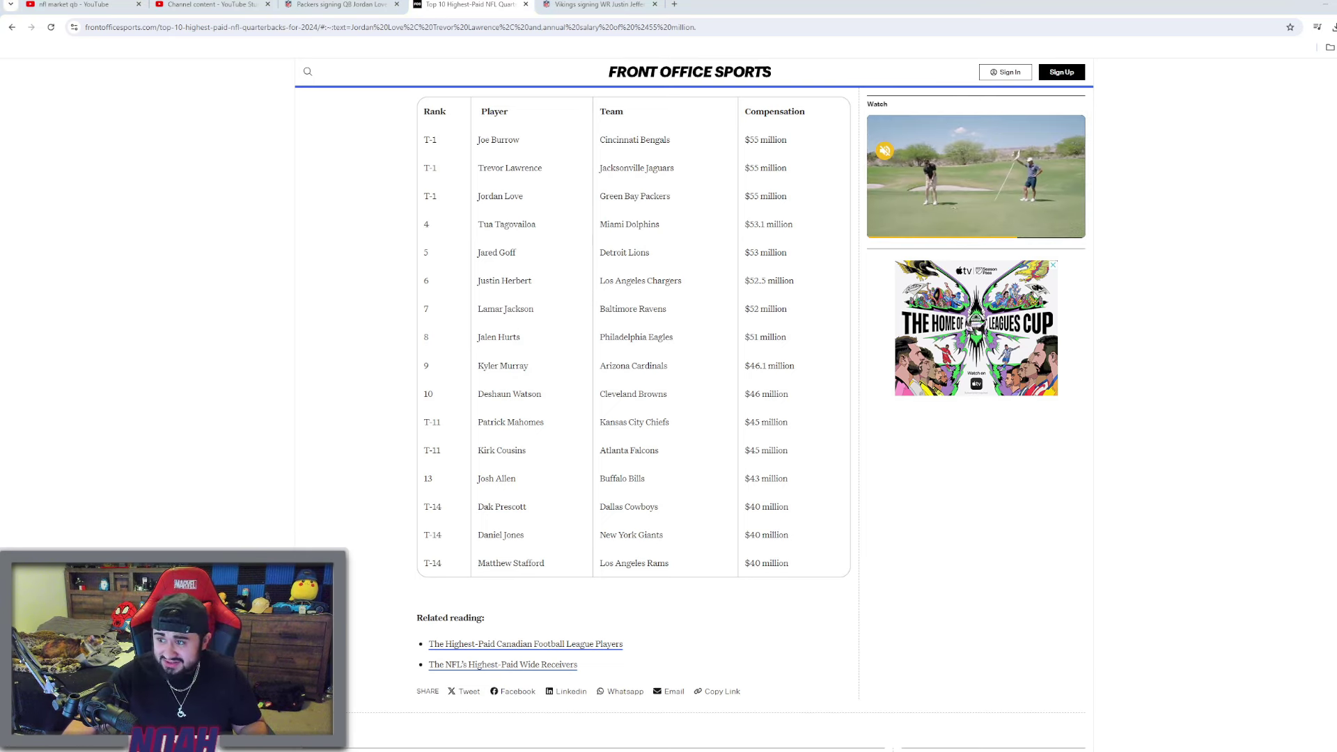
- Compare the Jefferson article with the QB salary table, ending on the Jefferson article
key("ctrl+Tab")
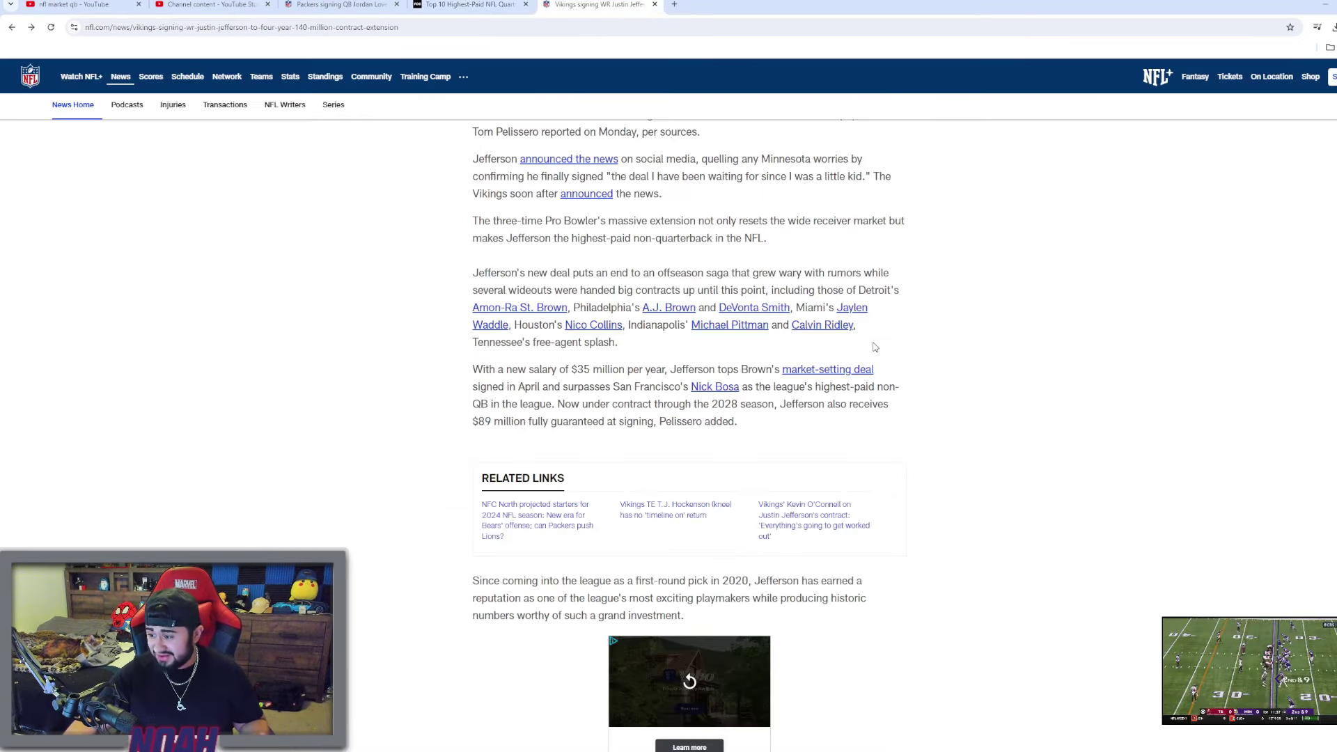
scroll(876, 346, "down", 2)
scroll(875, 346, "down", 2)
scroll(881, 355, "down", 1)
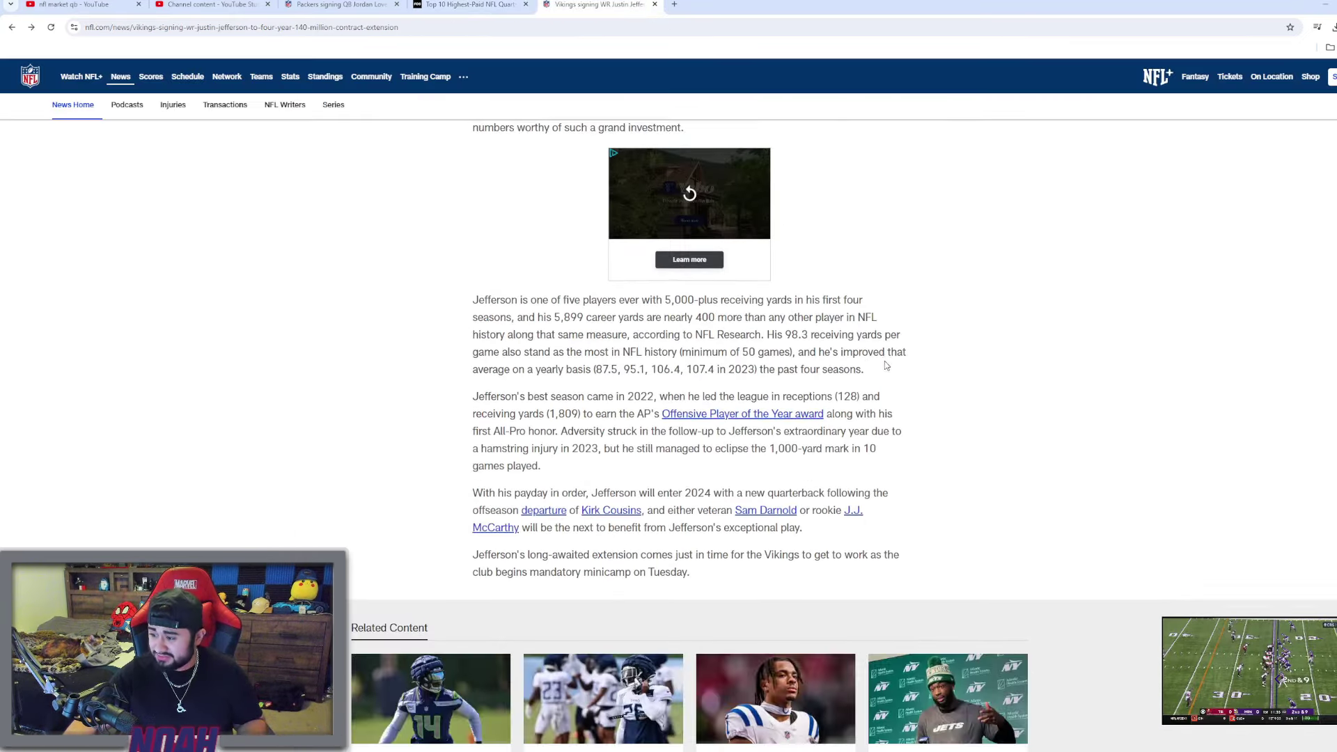
scroll(885, 361, "up", 4)
left_click(470, 4)
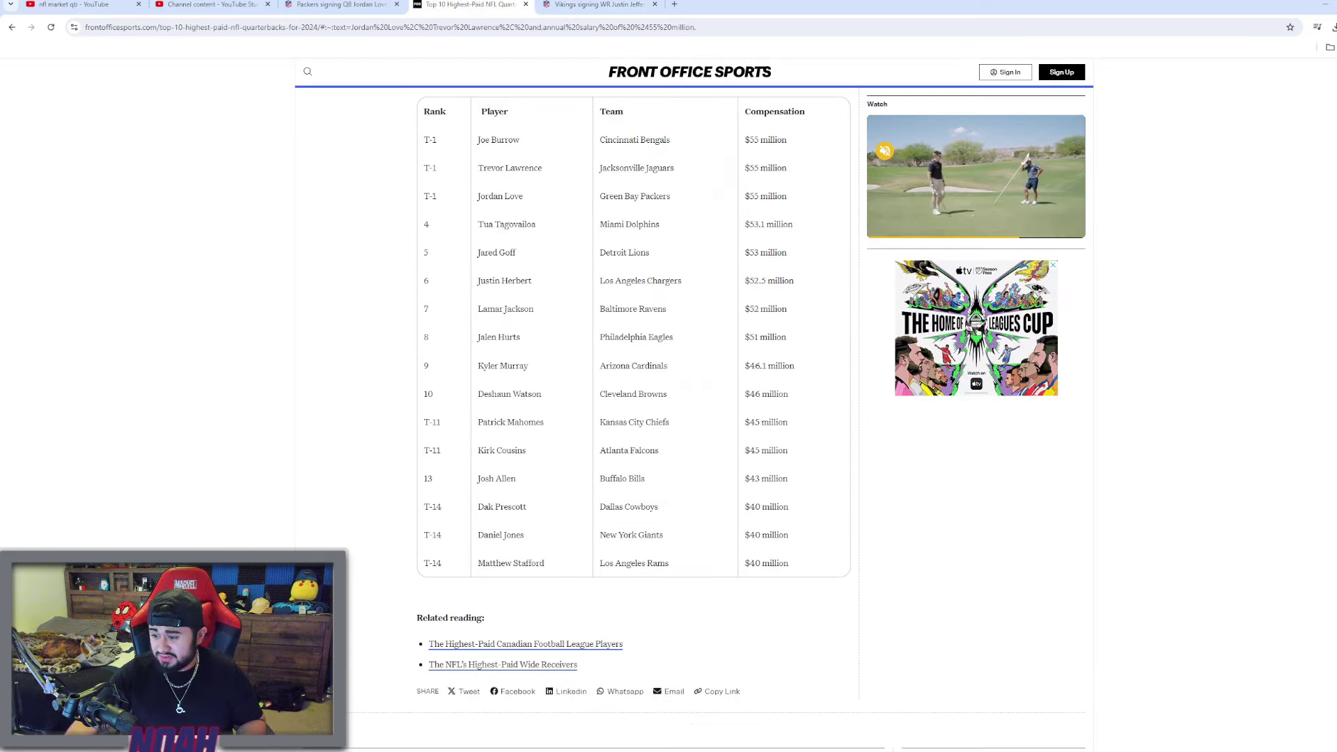
left_click(606, 5)
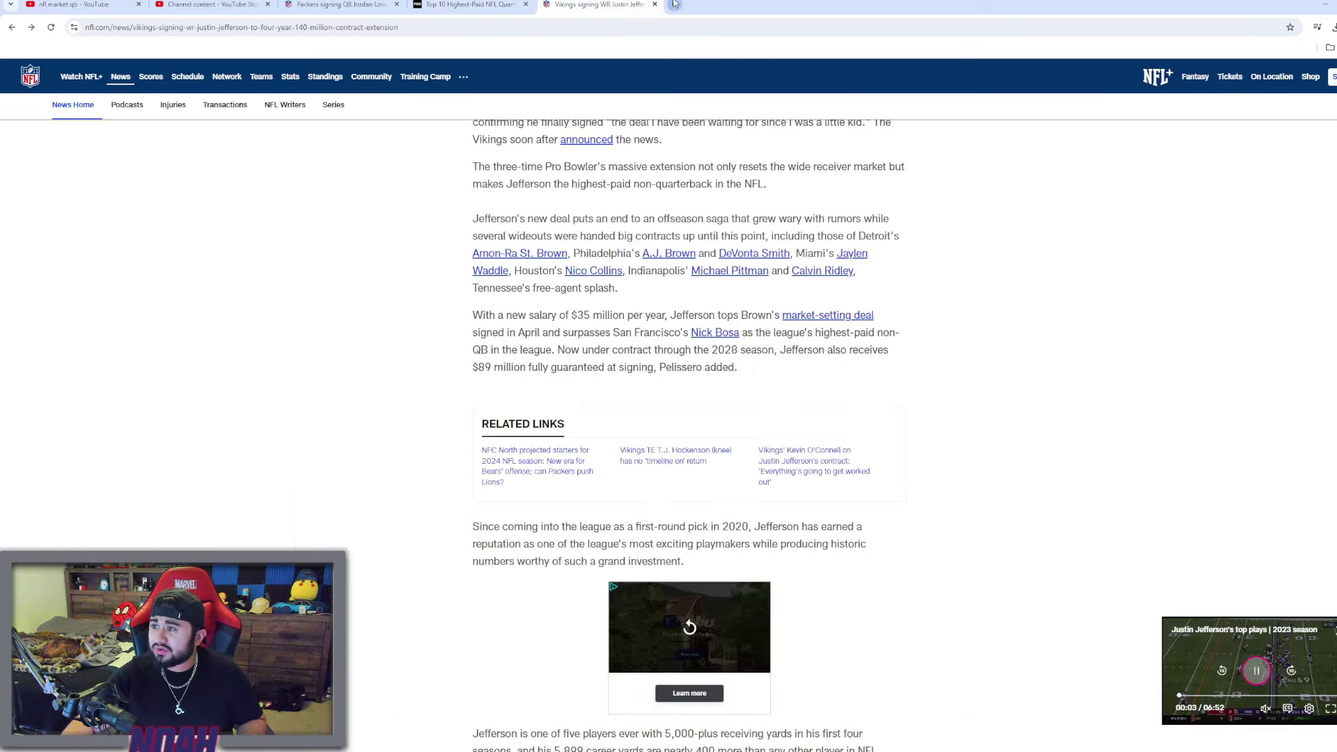
- In a new tab, Google Jaylen Waddle's contract with corrected spelling and open NFL.com's article
left_click(674, 4)
type("ja")
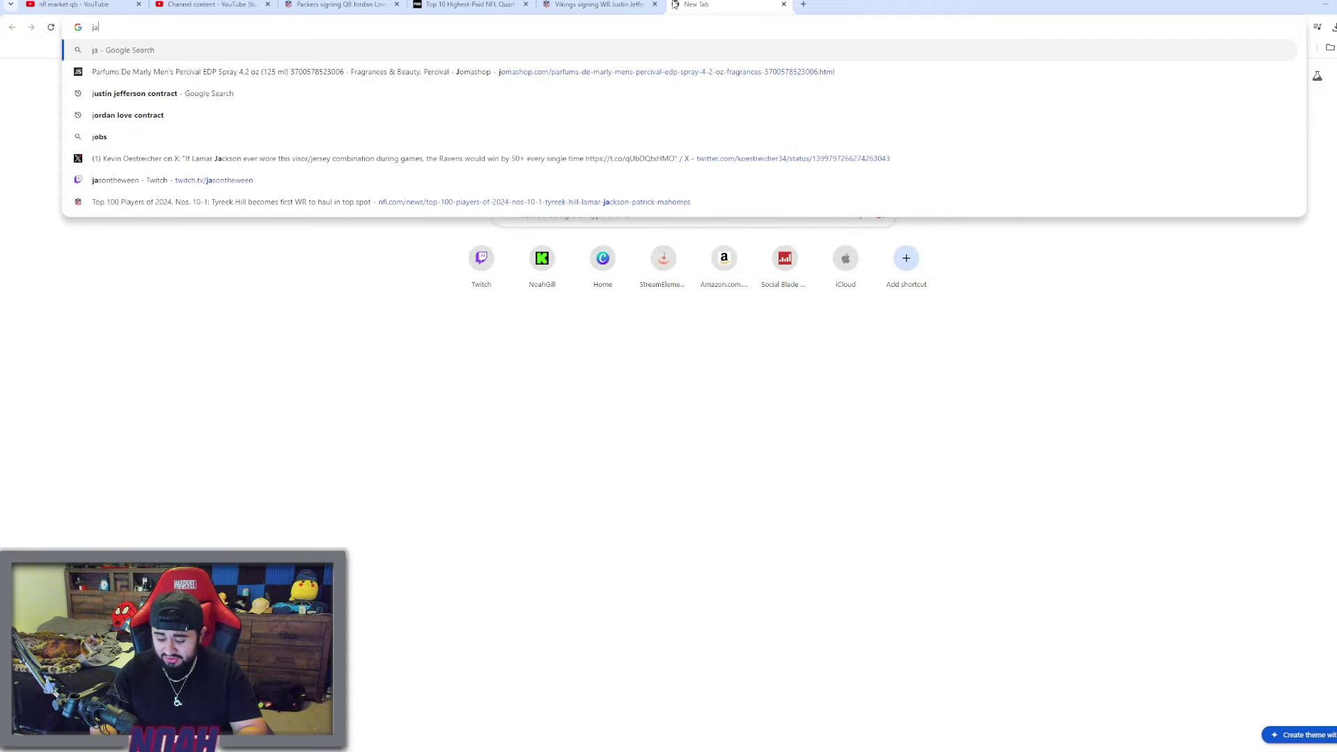
type("yledn wad")
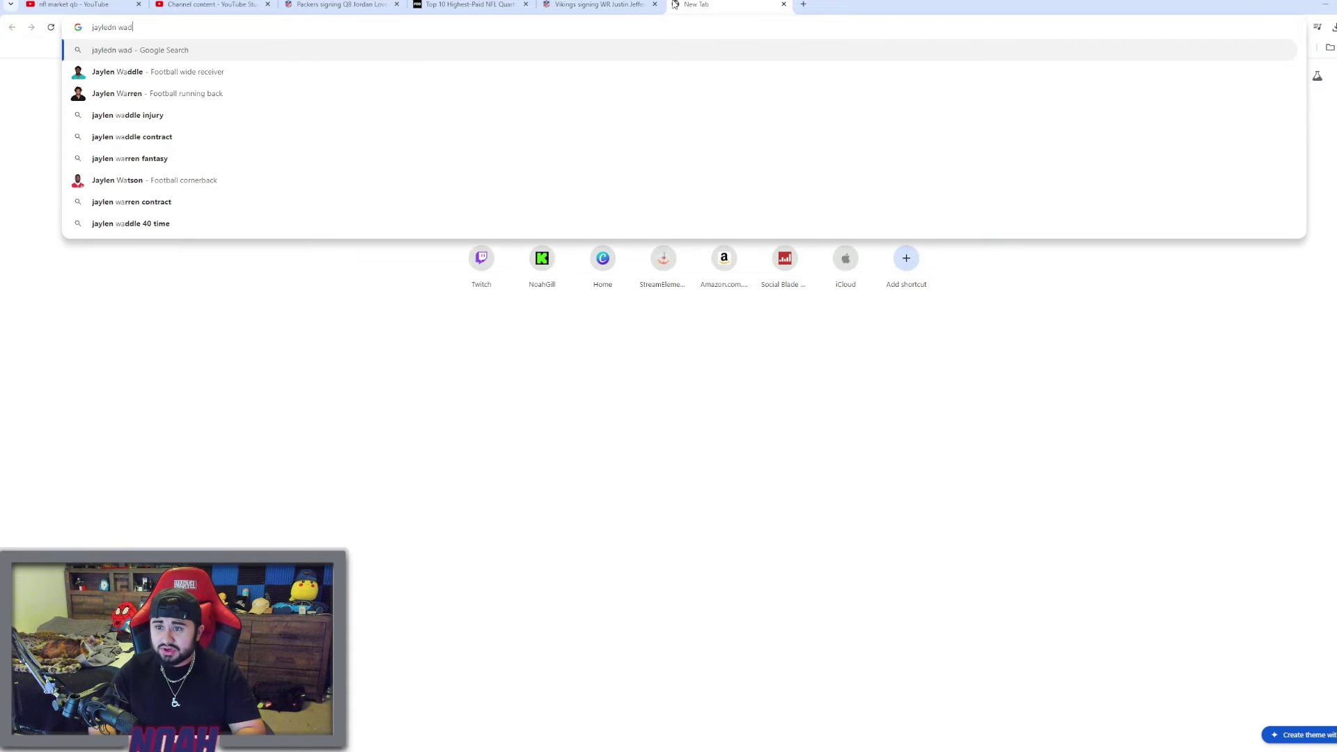
type("dle contract")
key("Return")
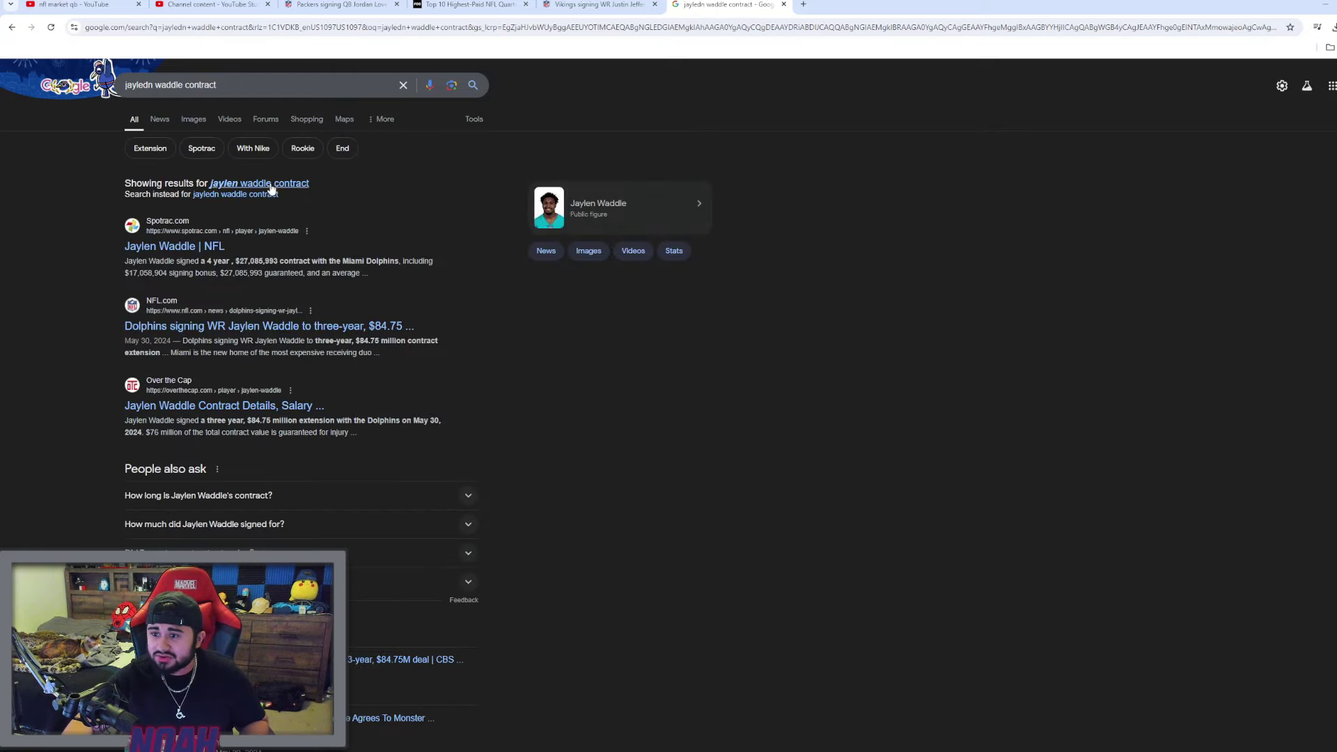
left_click(273, 188)
left_click(254, 286)
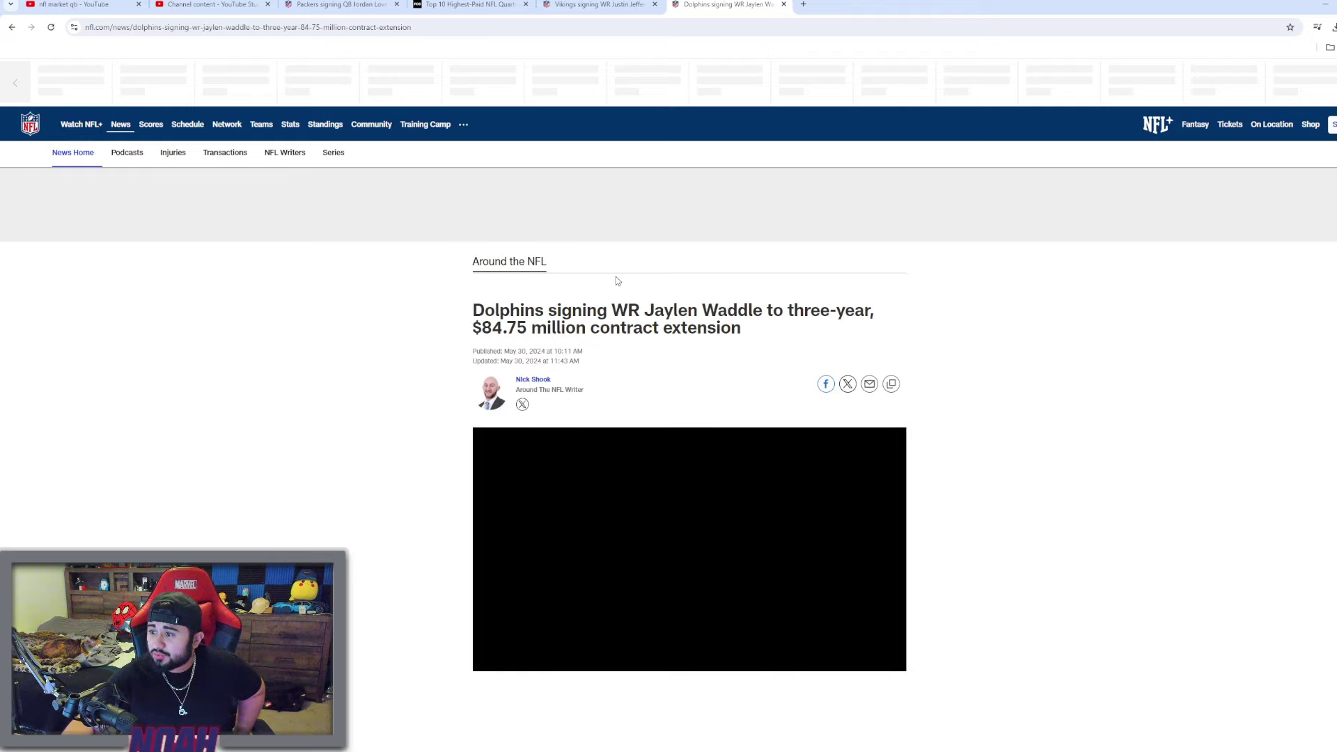
scroll(731, 303, "down", 2)
scroll(757, 321, "down", 2)
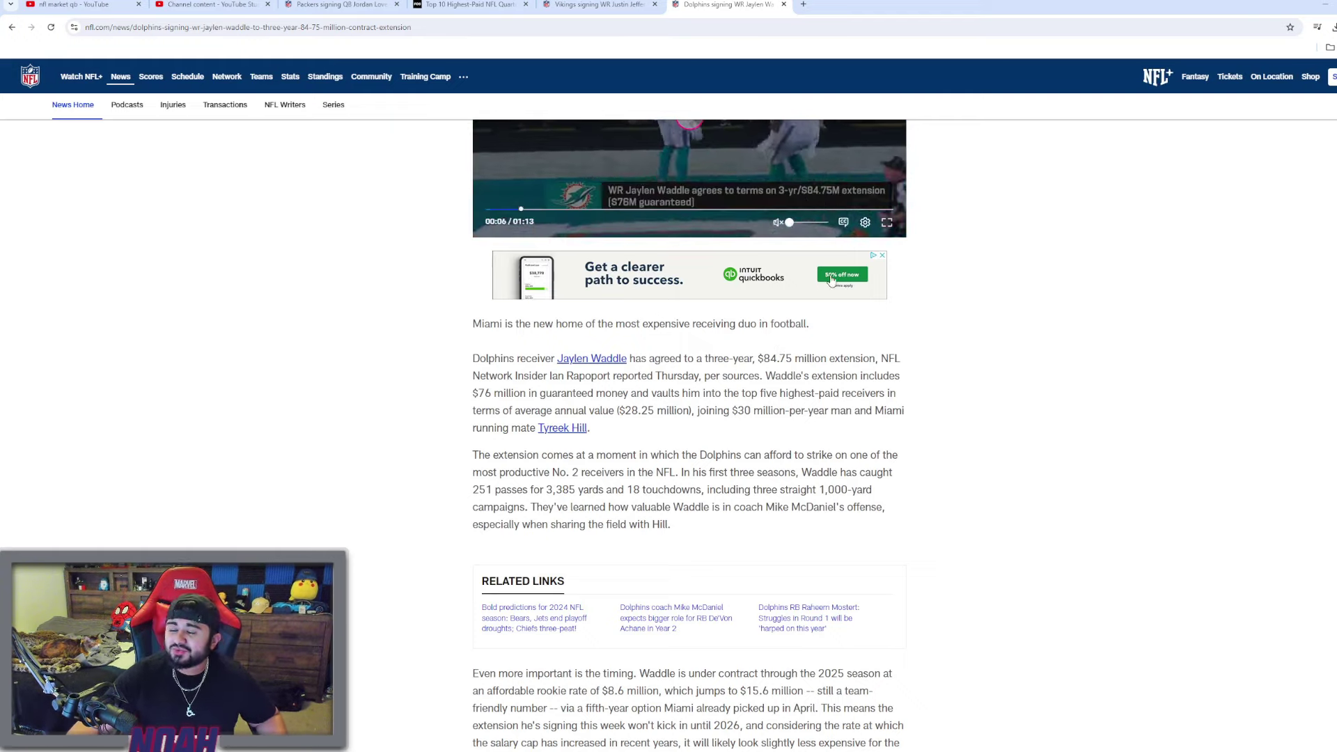
scroll(910, 251, "up", 2)
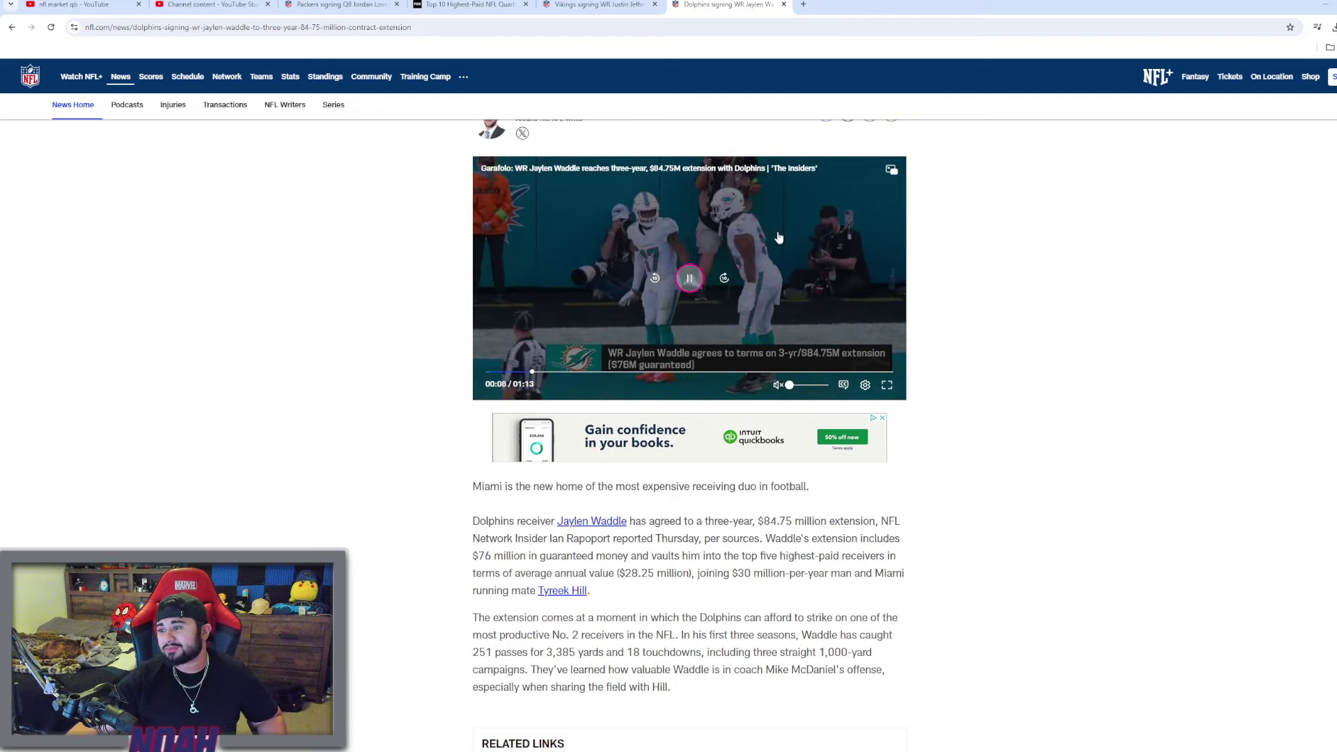